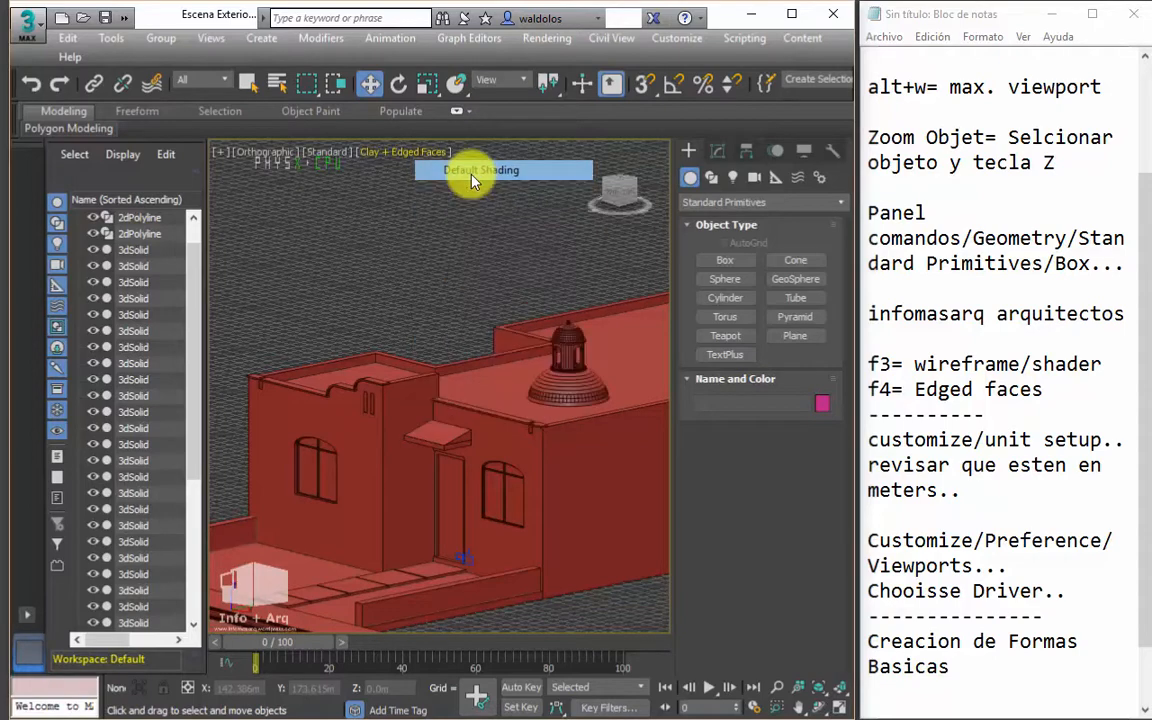
Draw a Box primitive on the street in front of the house, about 2.11 m long, 1.40 m wide and 1.27 m high.
scroll(480, 325, down, 3)
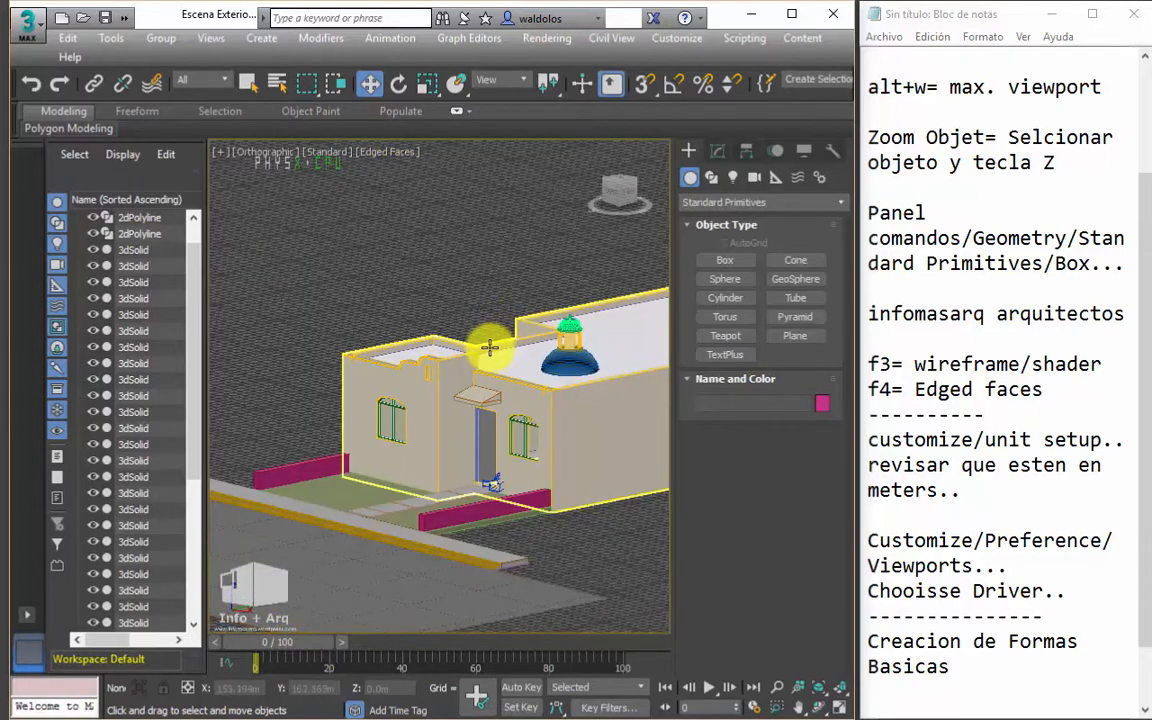
scroll(475, 390, down, 2)
scroll(462, 420, up, 5)
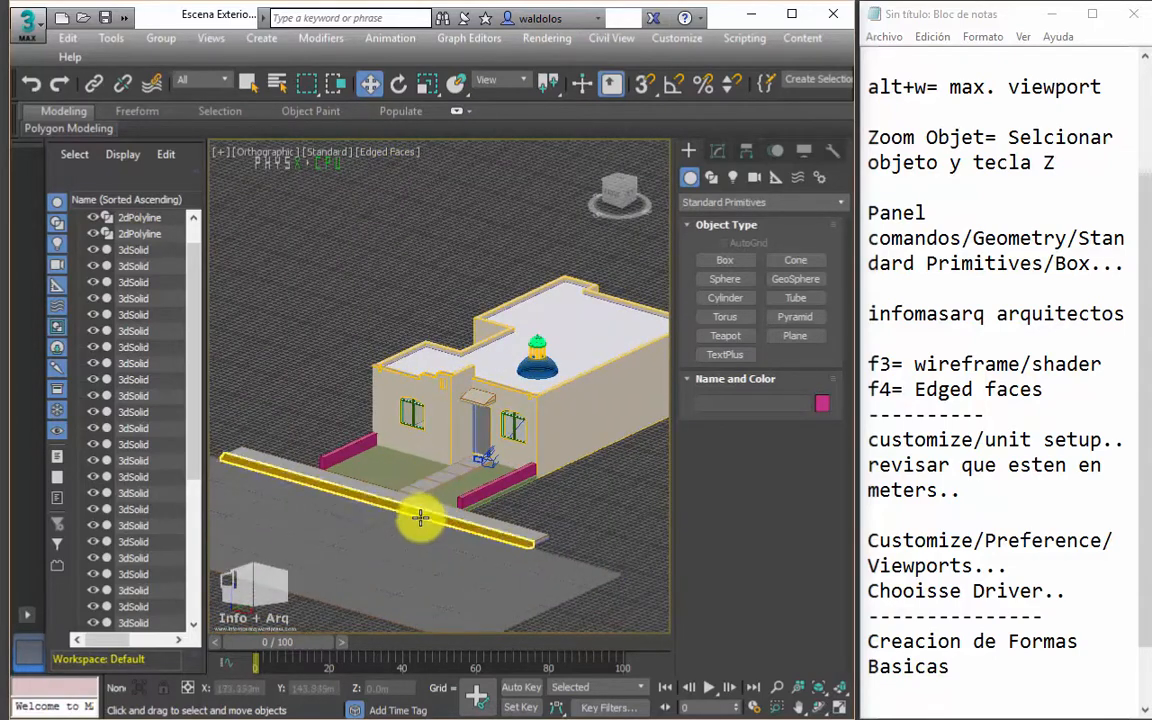
right_click(414, 540)
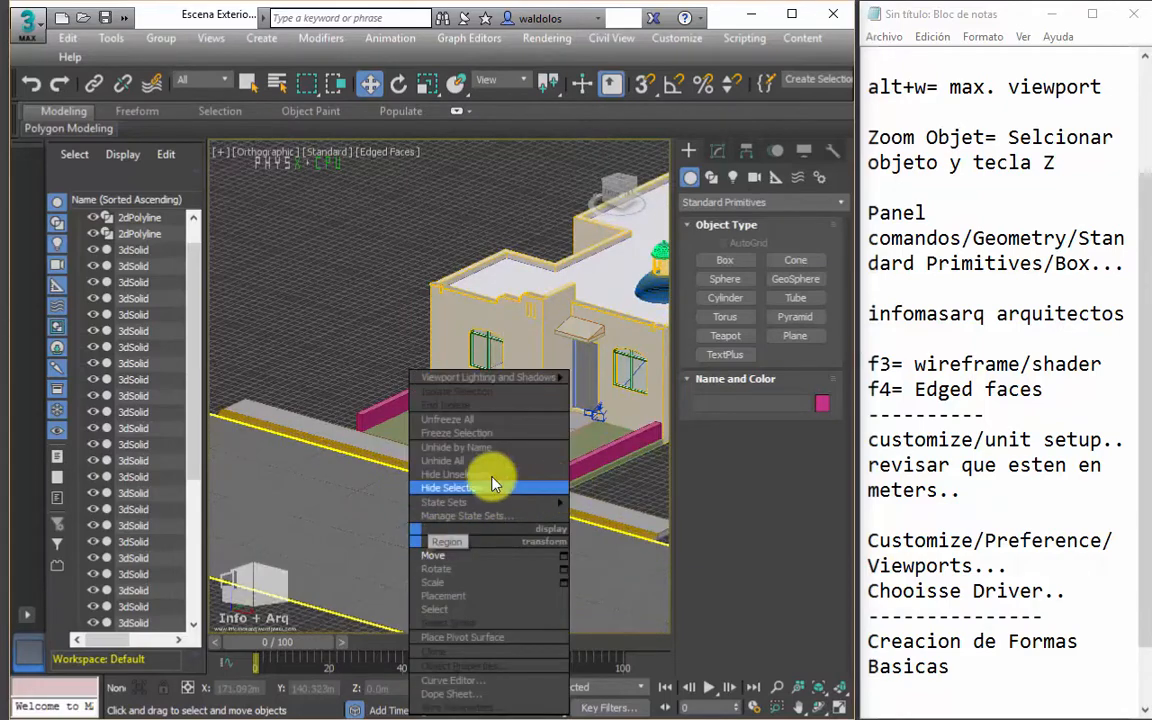
click(300, 283)
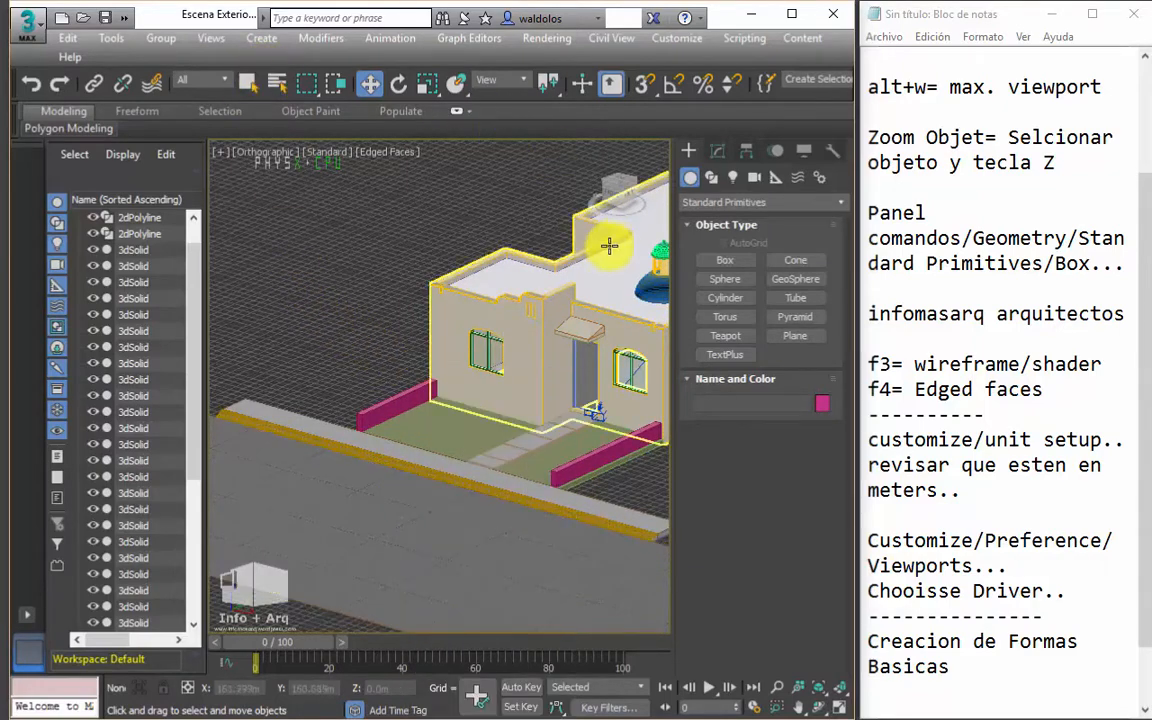
click(722, 259)
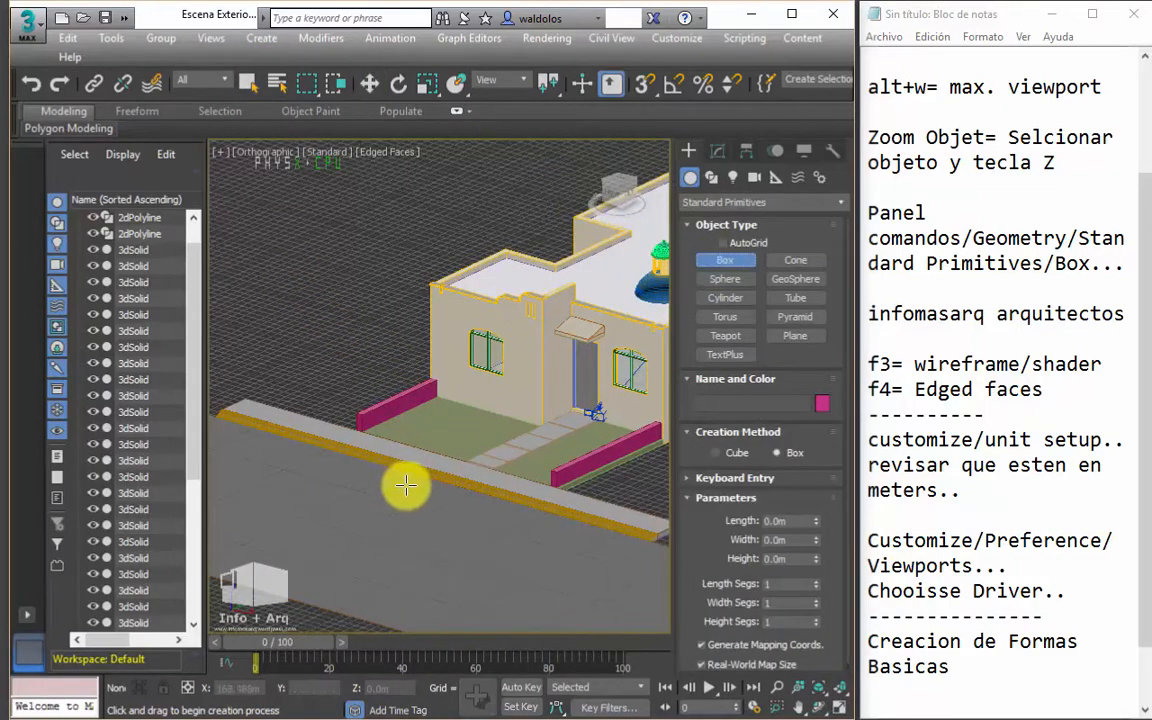
drag(284, 513, 373, 506)
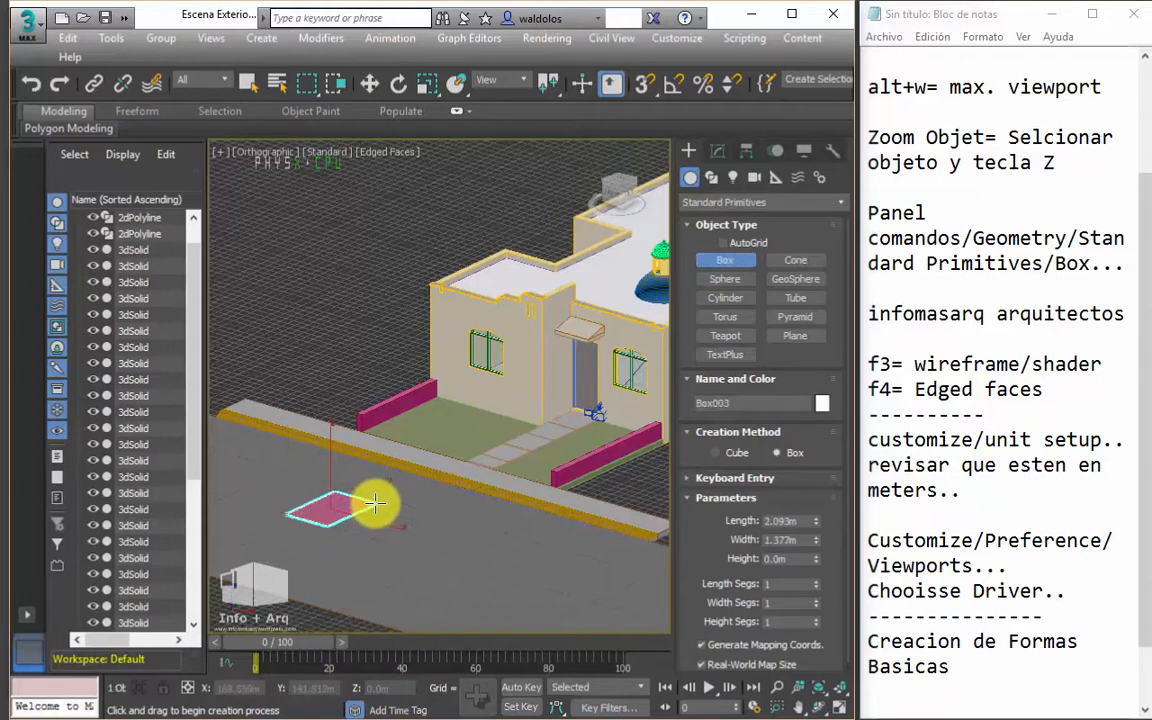
click(360, 450)
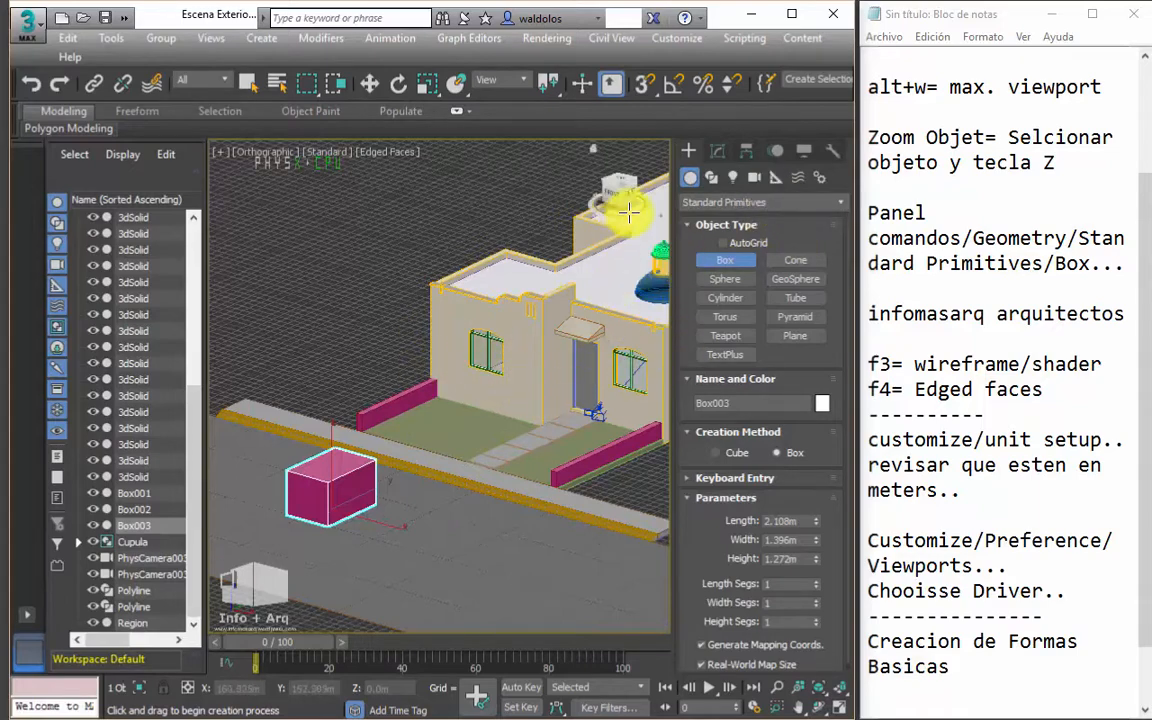
Modify the new box's dimensions to a length of about 1.644 m and a height of about 1.883 m.
click(718, 150)
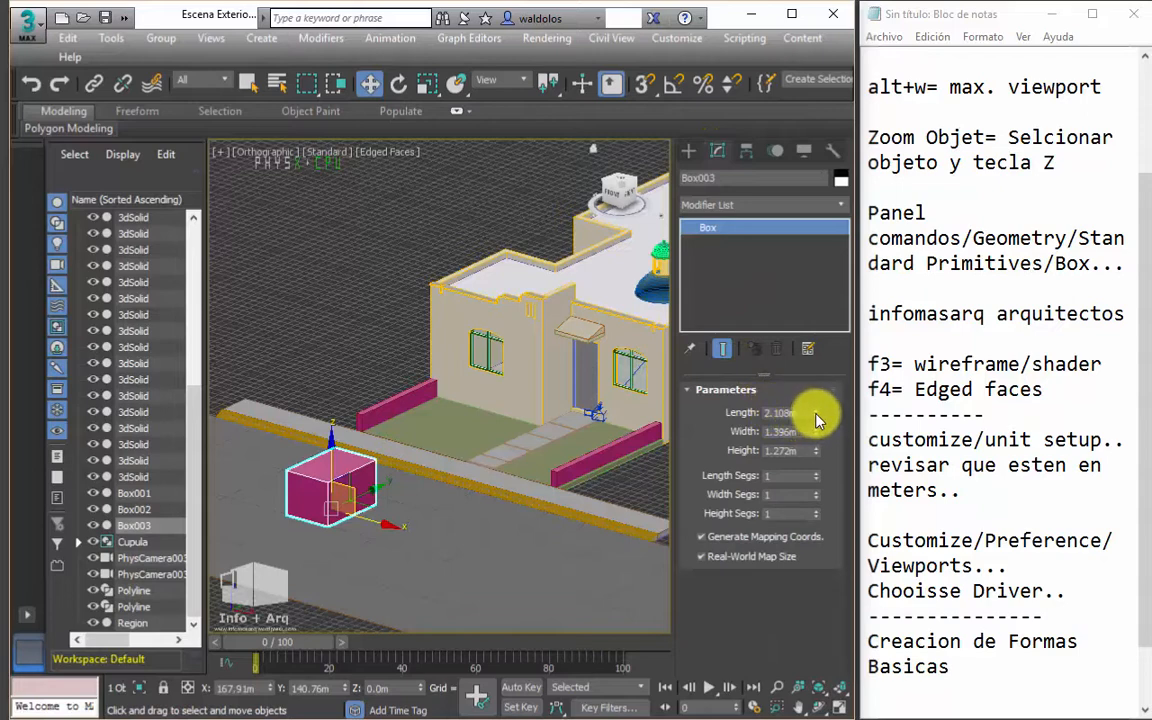
mouse_move(816, 412)
mouse_down()
mouse_move(813, 378)
mouse_move(823, 434)
mouse_move(807, 417)
mouse_move(800, 352)
mouse_move(814, 444)
mouse_move(814, 411)
mouse_up()
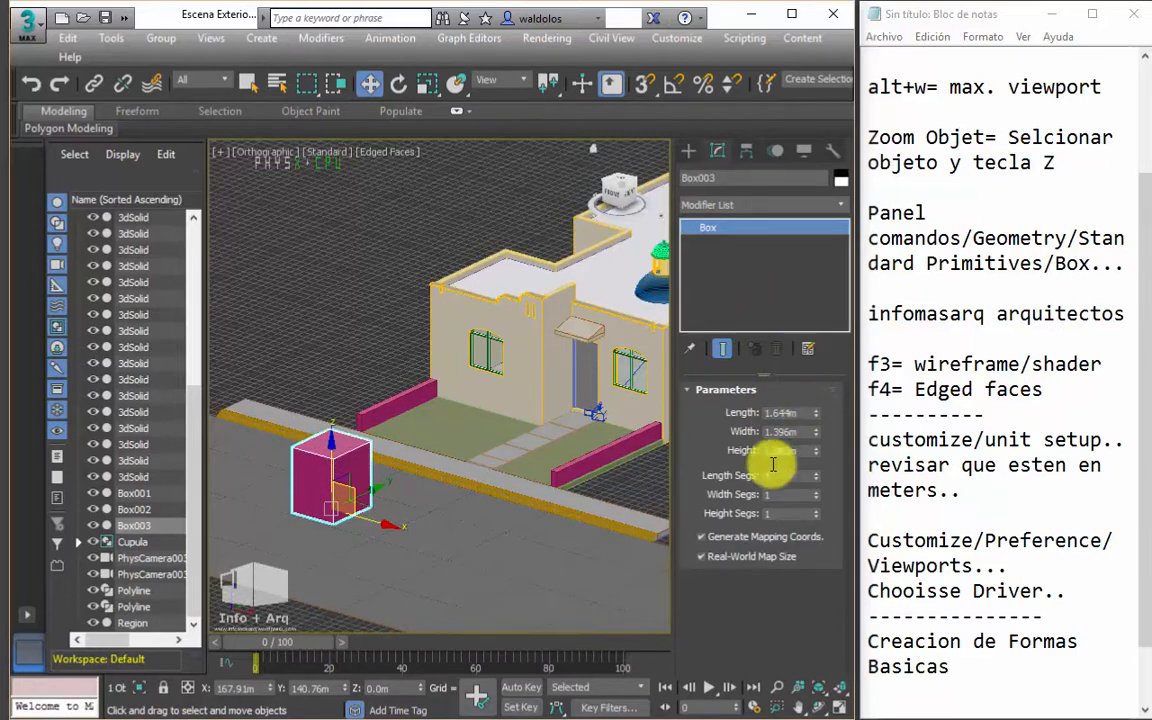
middle_drag(338, 440, 350, 444)
scroll(310, 480, up, 4)
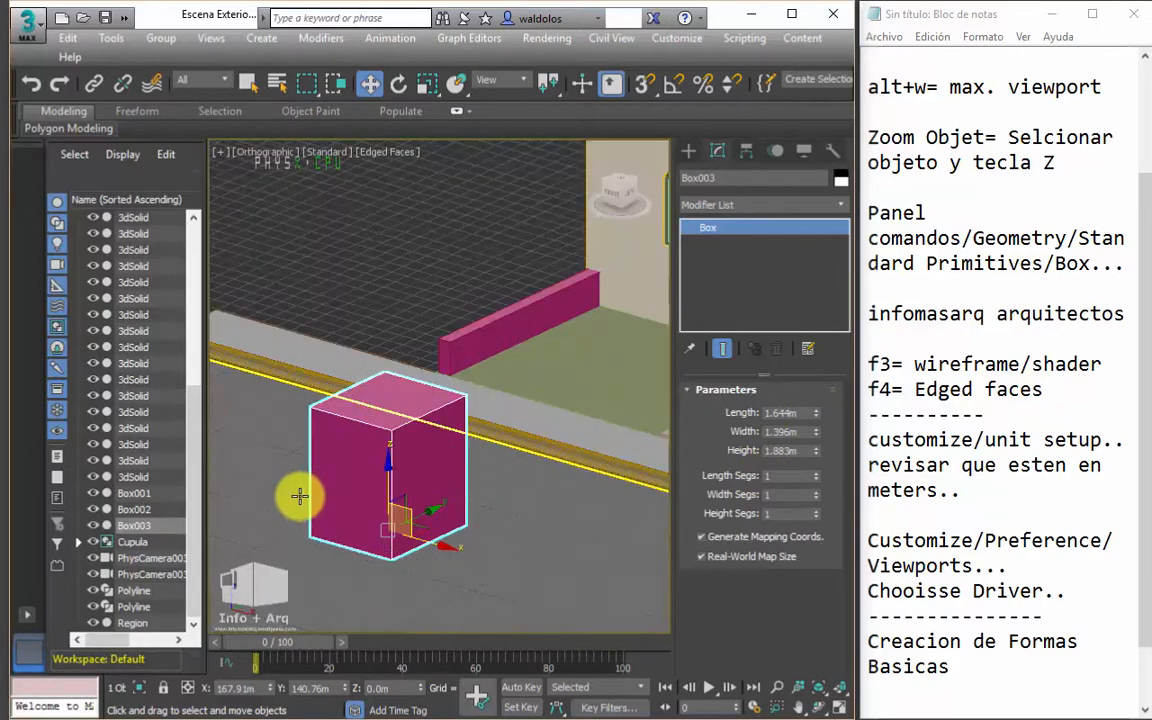
Subdivide the box into 10 length segments, 5 width segments and 2 height segments, also trying 5 length segments along the way.
double_click(787, 476)
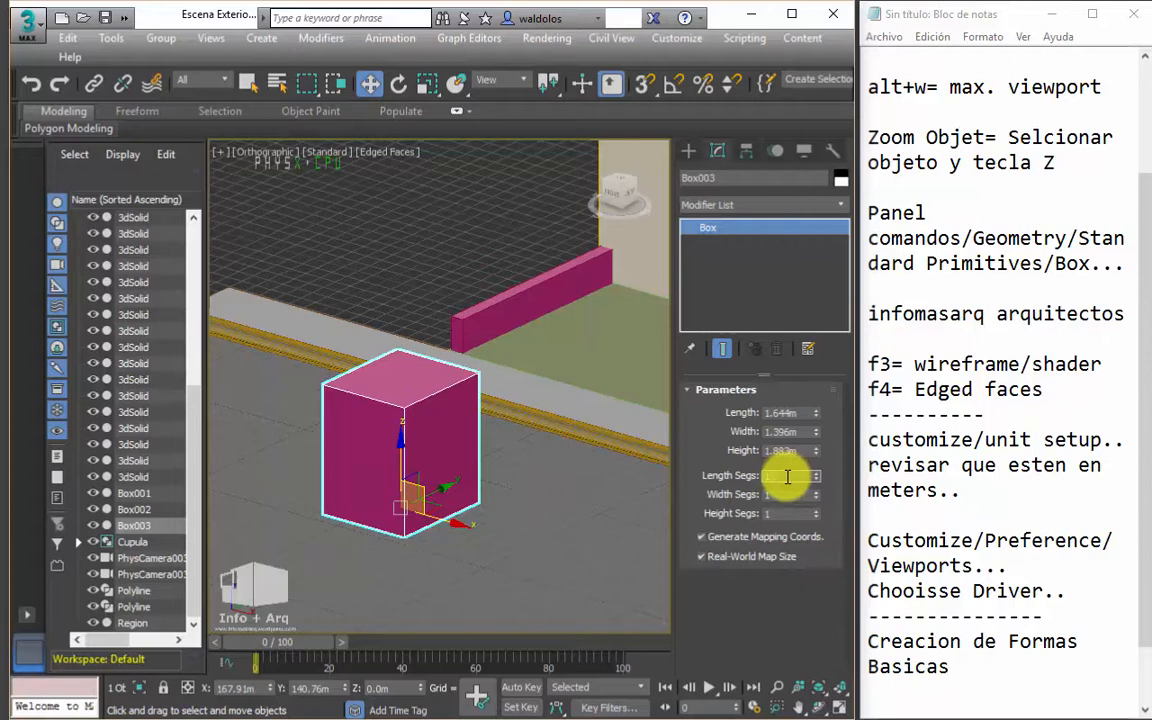
text(10)
key(Tab)
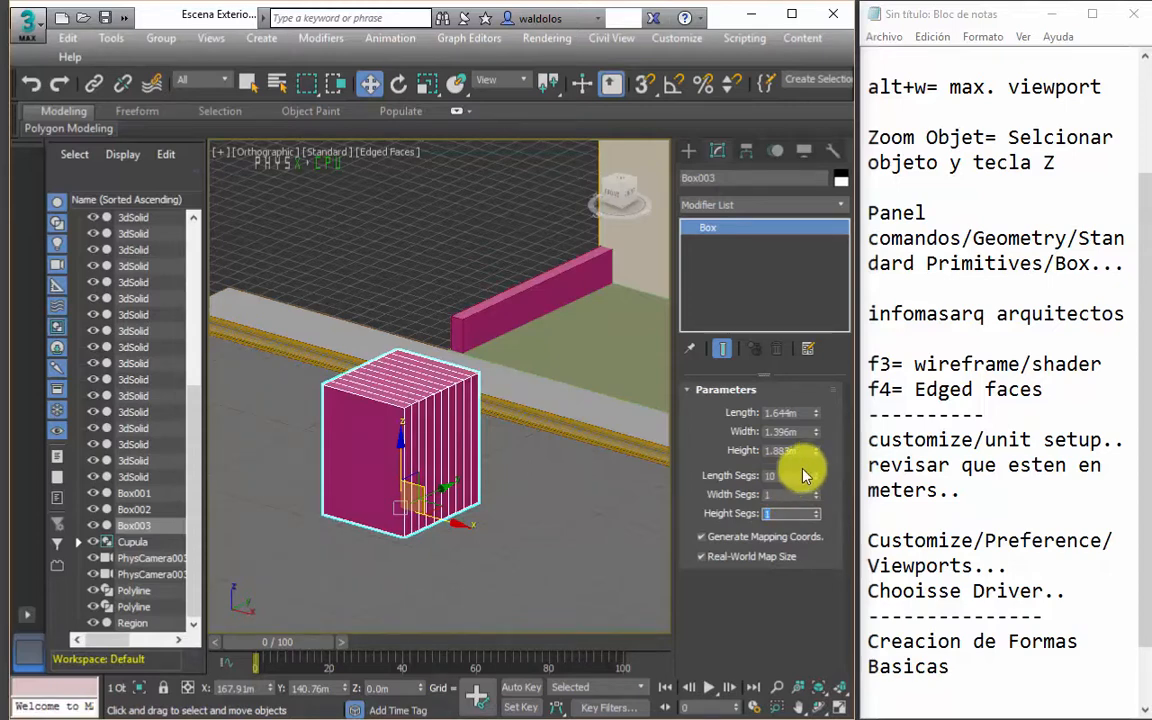
double_click(795, 474)
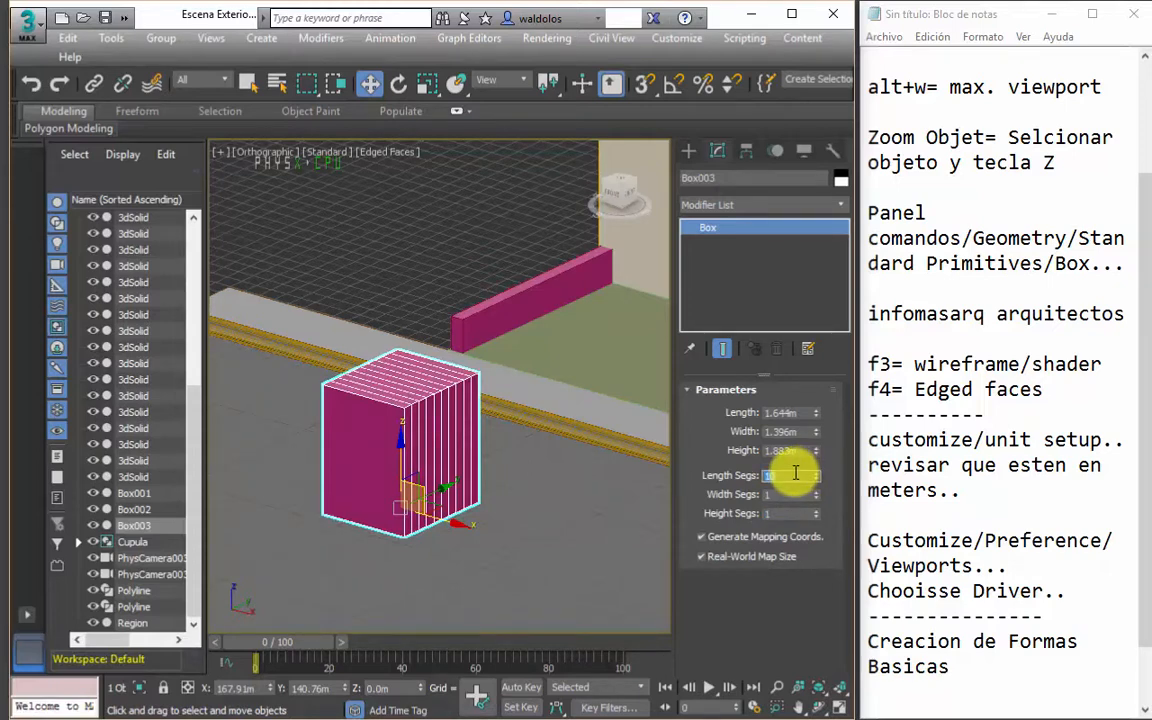
text(5)
key(Return)
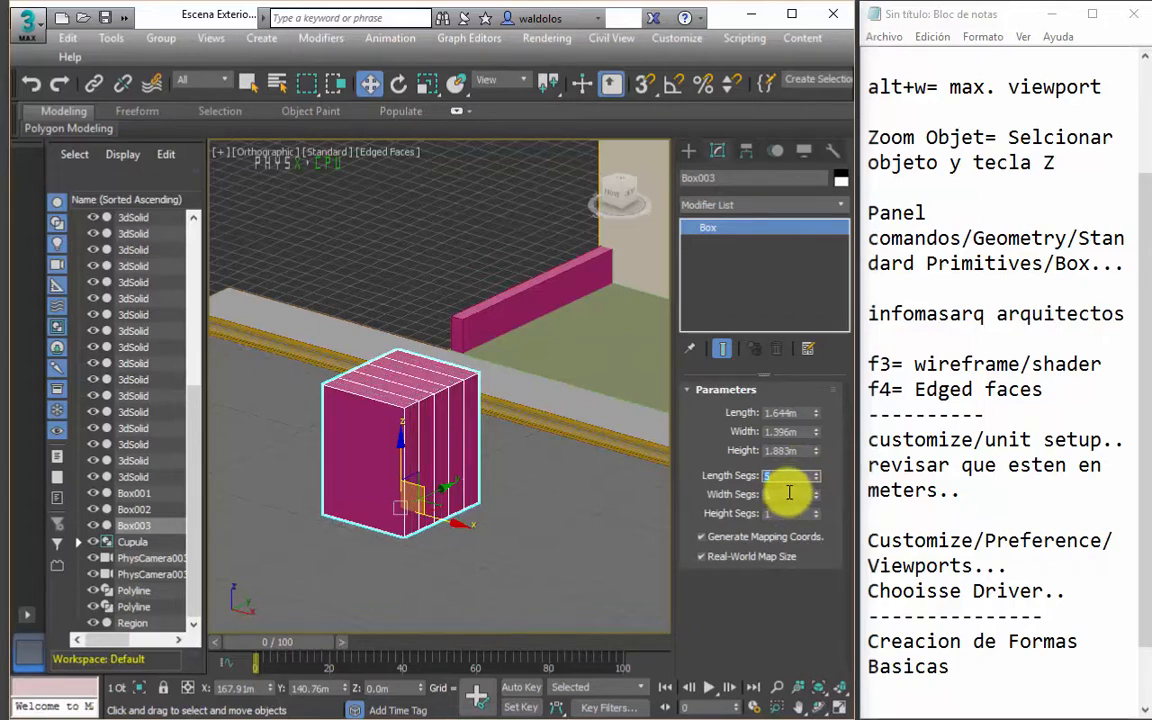
text(10)
key(Return)
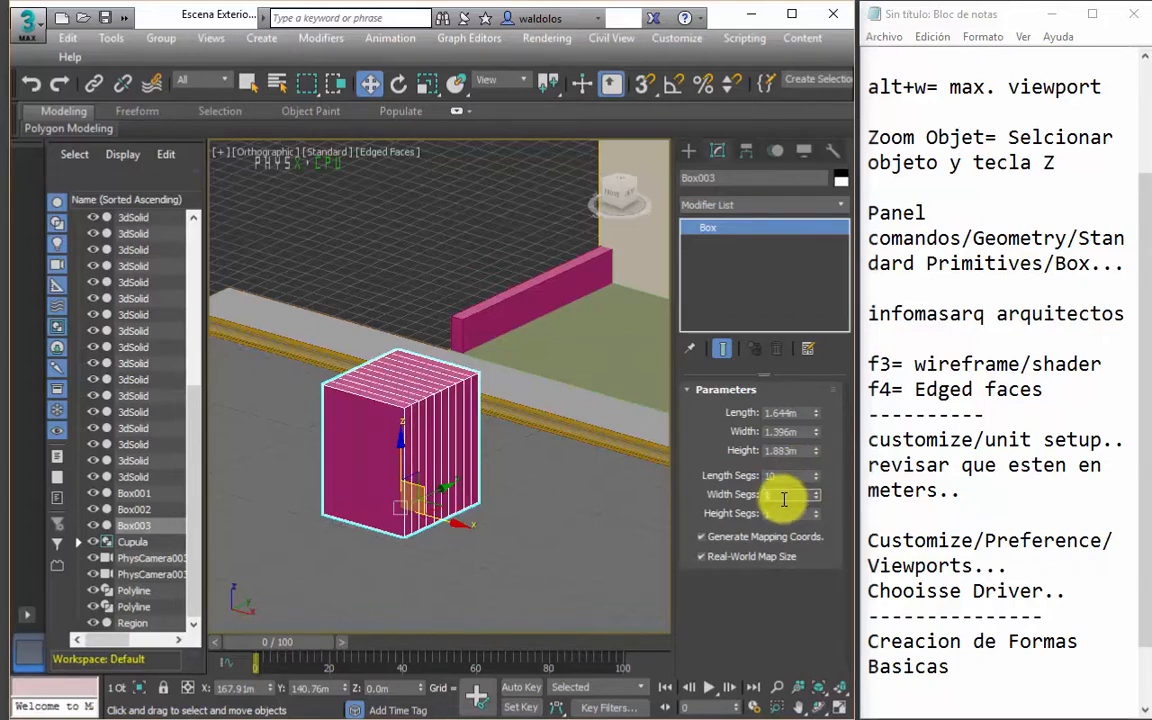
text(10)
key(Return)
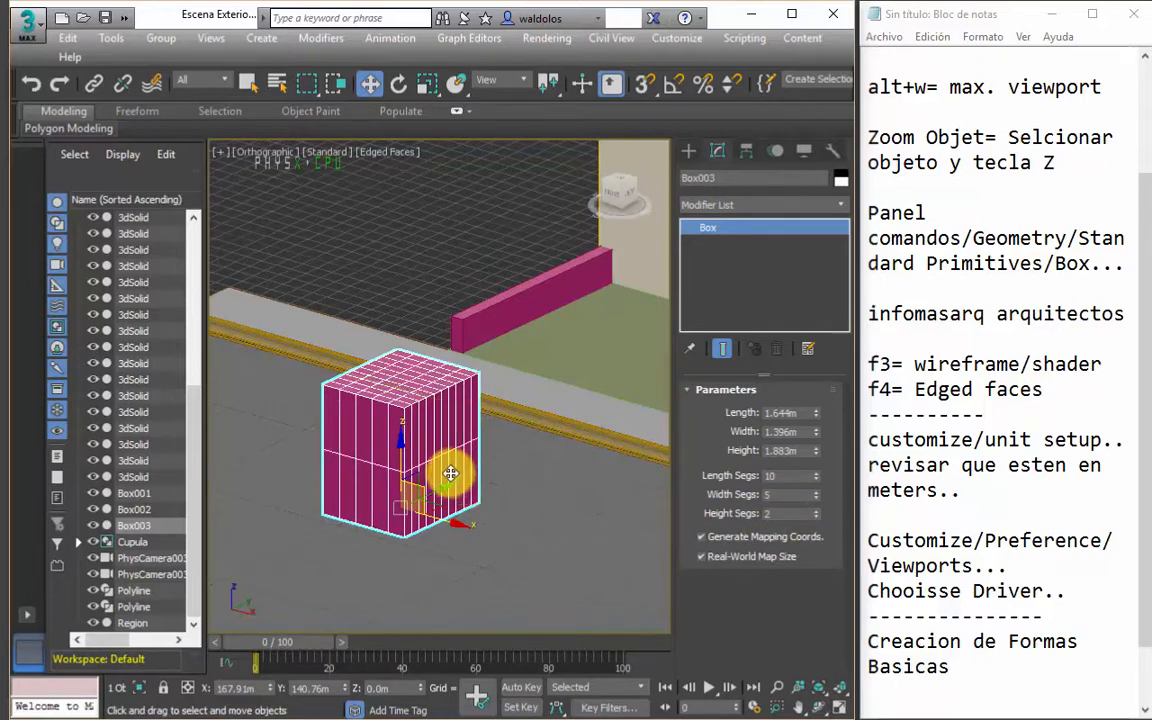
Apply a Noise modifier to the subdivided box.
scroll(450, 472, up, 2)
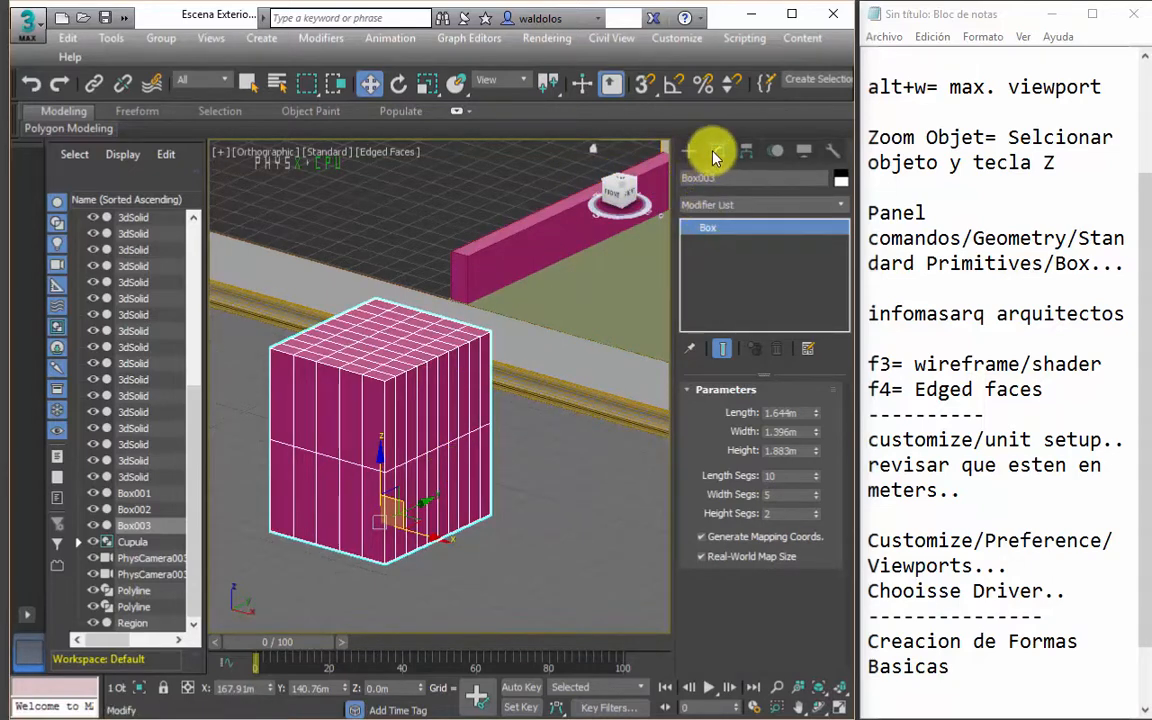
click(735, 207)
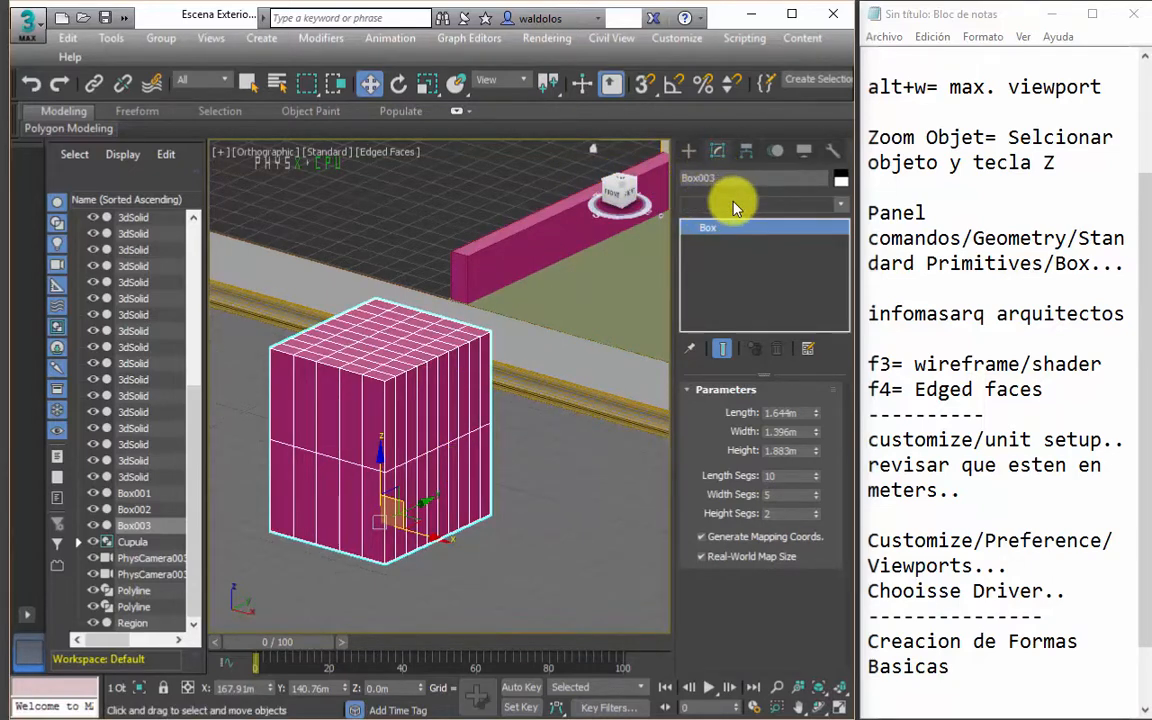
click(735, 209)
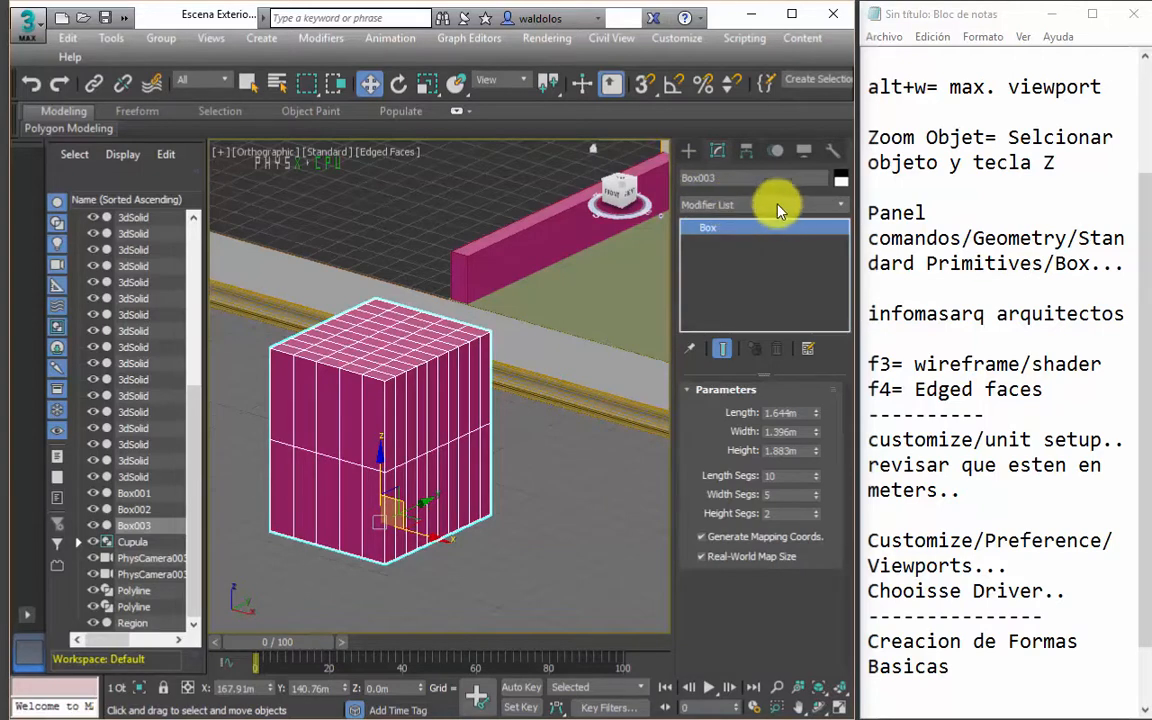
click(776, 204)
click(807, 221)
click(821, 209)
key(n)
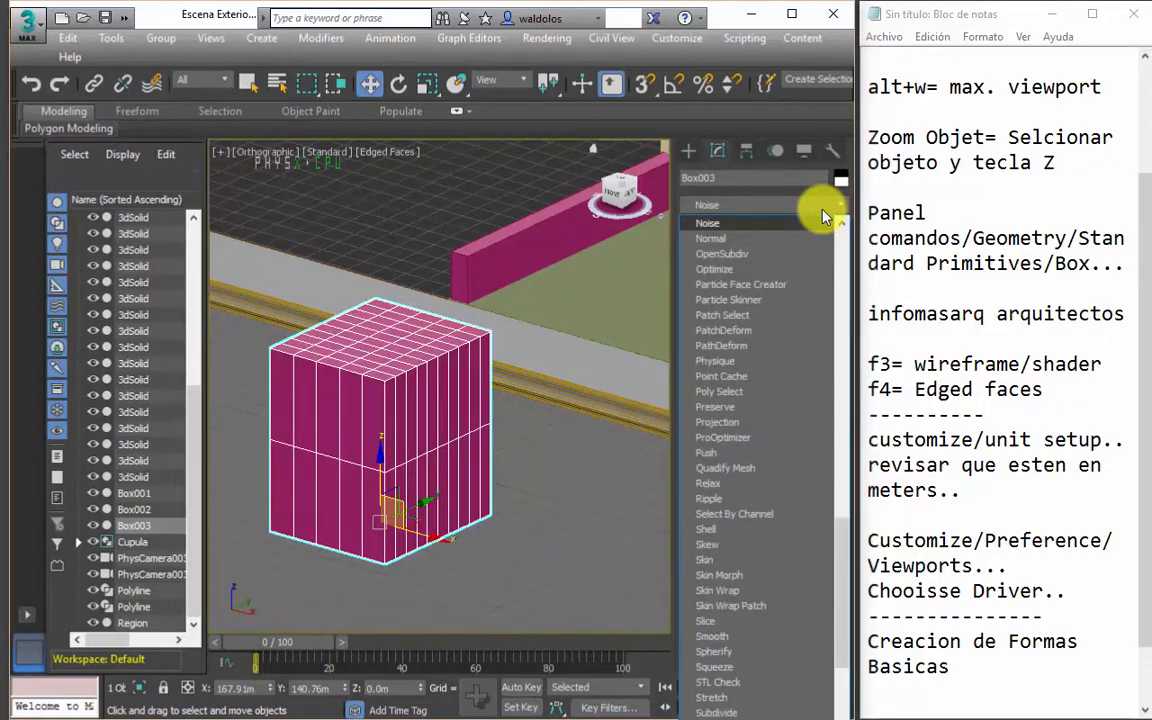
key(Return)
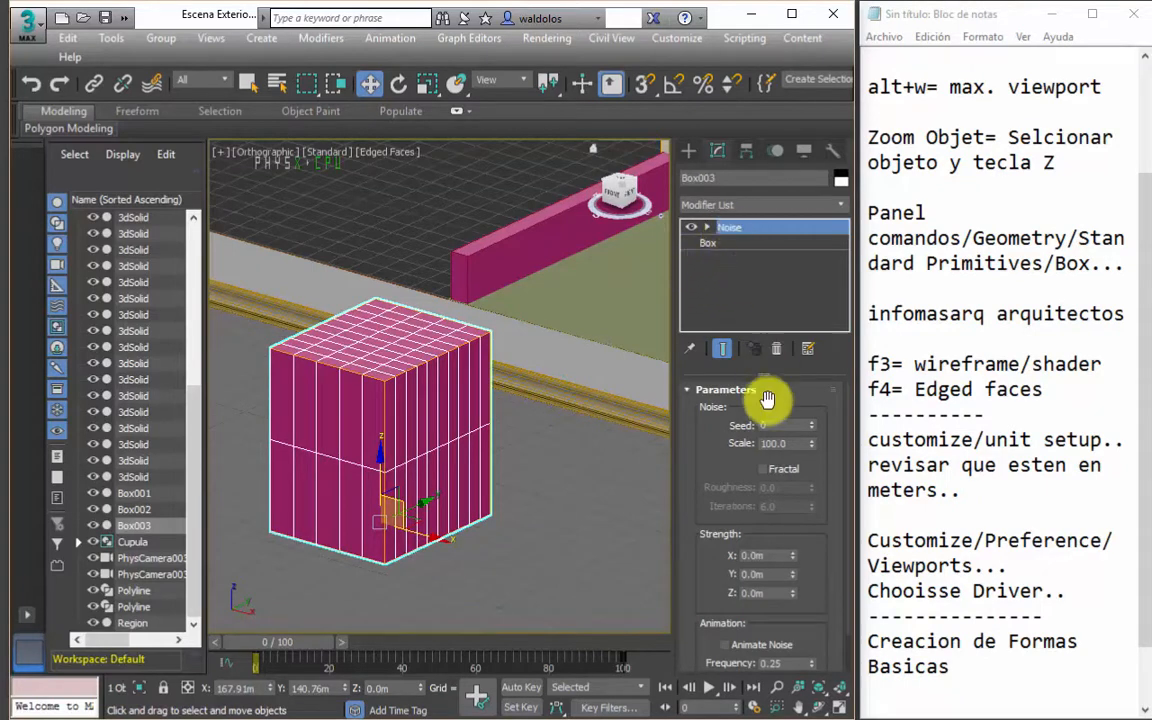
Set the Noise scale to 0.2 and its strength to about 0.082 m in X, 0.426 m in Y and 0.106 m in Z.
click(790, 443)
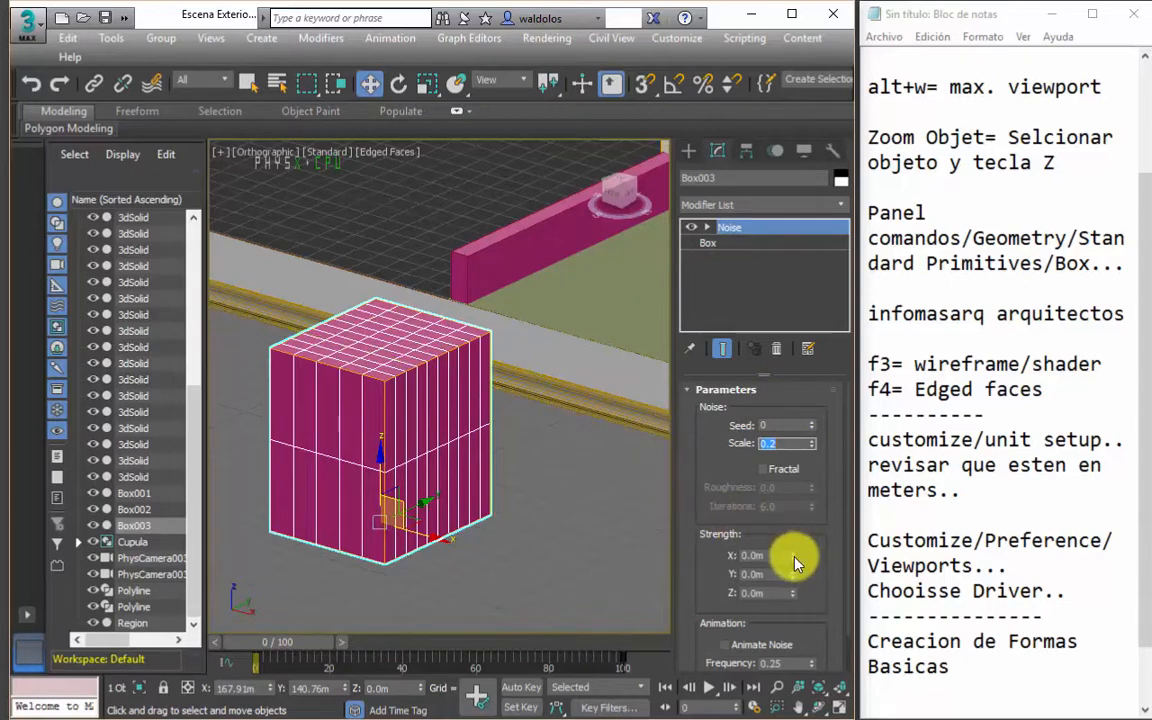
drag(797, 563, 765, 306)
drag(799, 586, 522, 478)
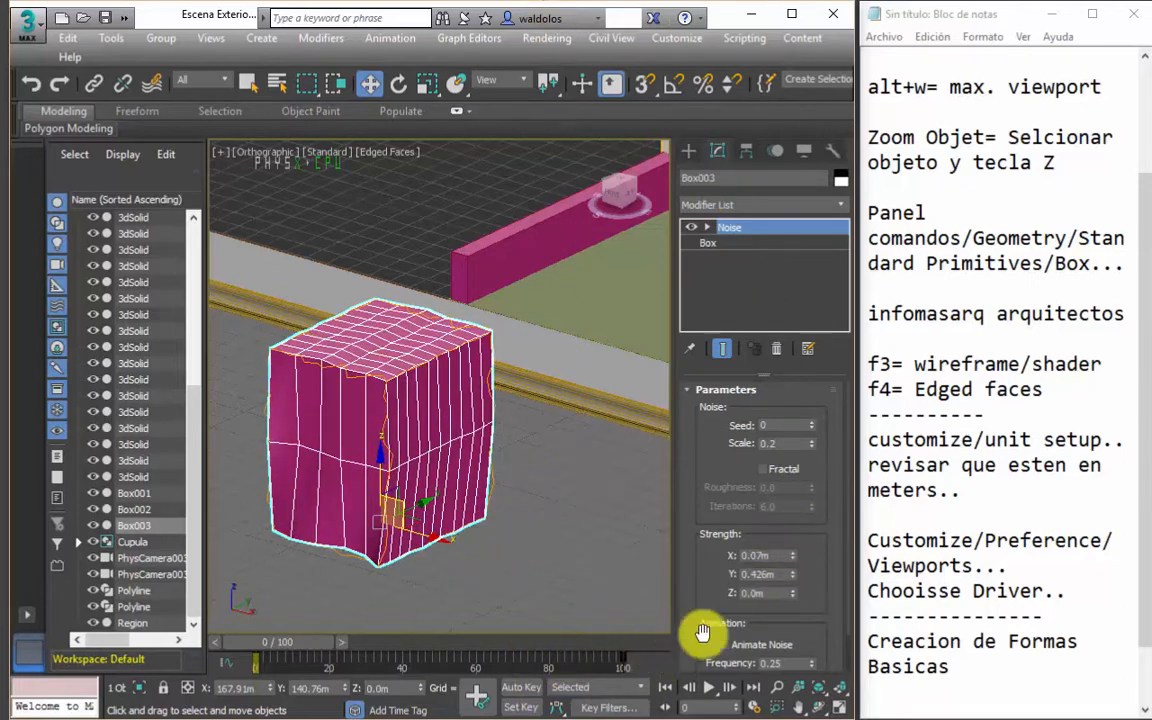
drag(793, 558, 798, 534)
scroll(793, 600, down, 1)
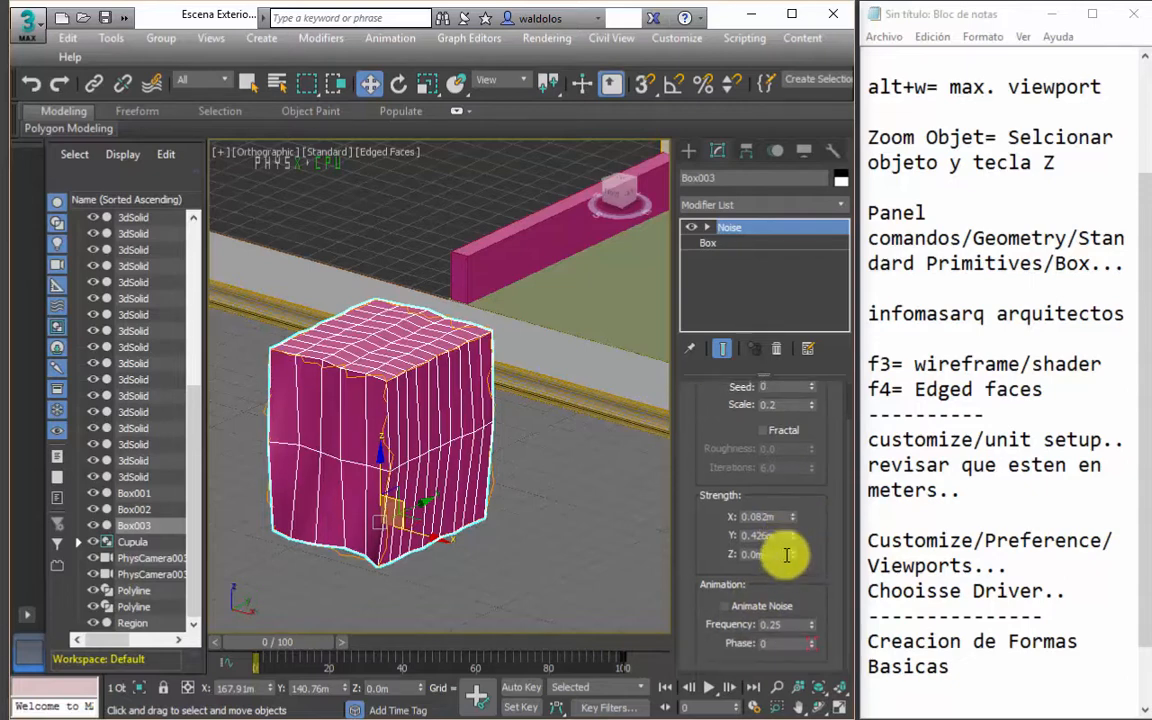
drag(790, 556, 690, 237)
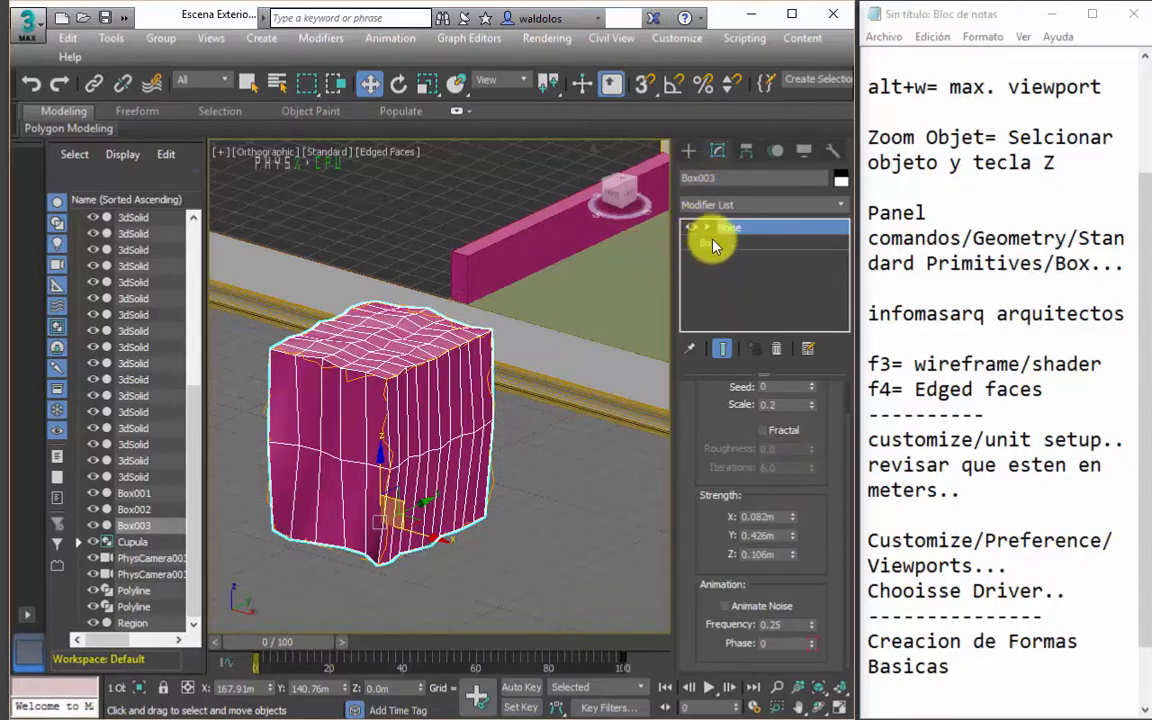
Return to the base Box level beneath the Noise modifier and raise the height segments to 19.
click(715, 244)
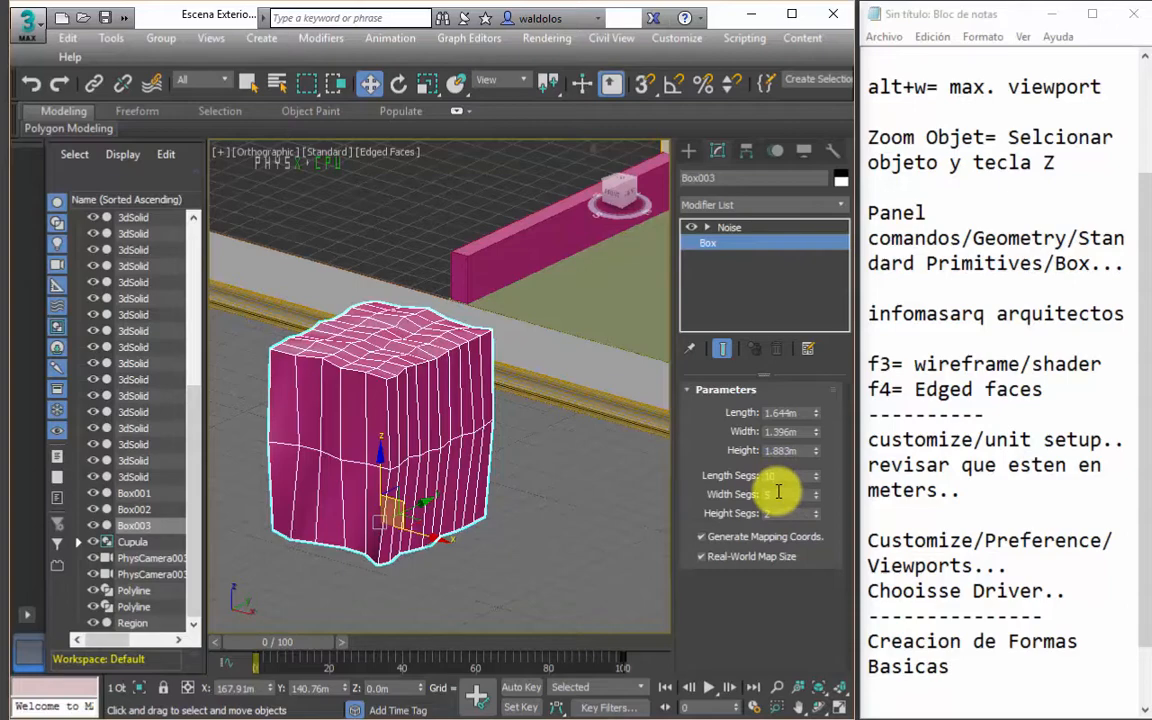
drag(815, 514, 813, 487)
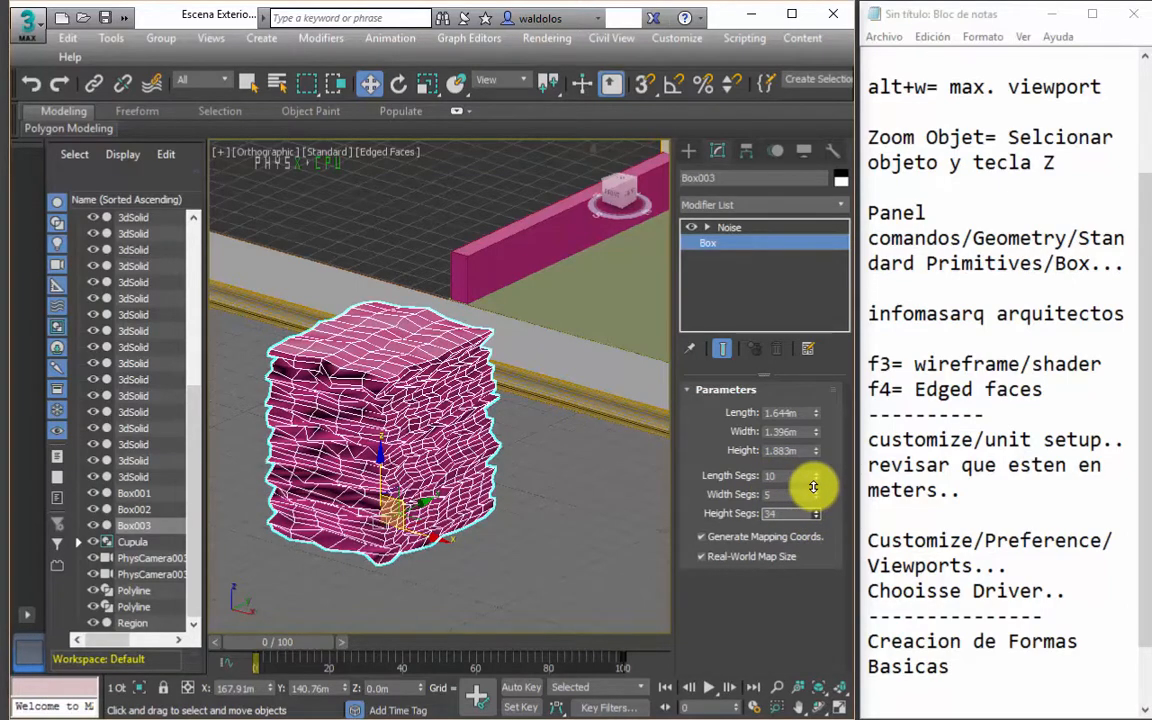
drag(813, 487, 817, 500)
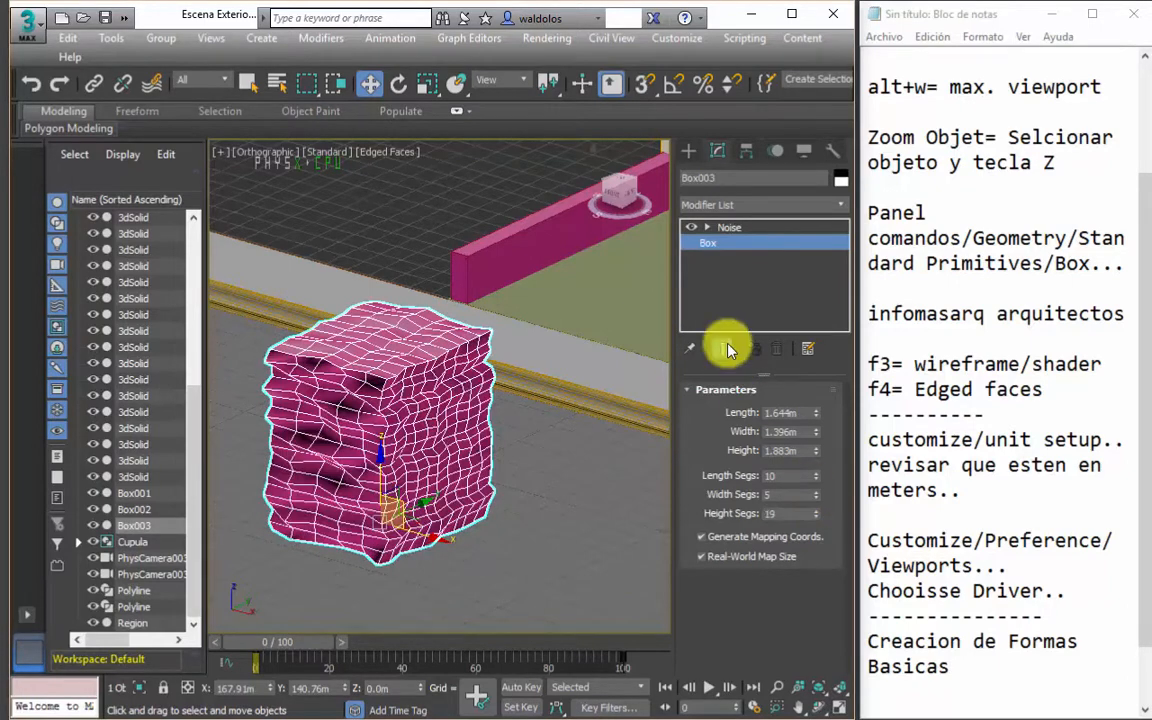
click(775, 206)
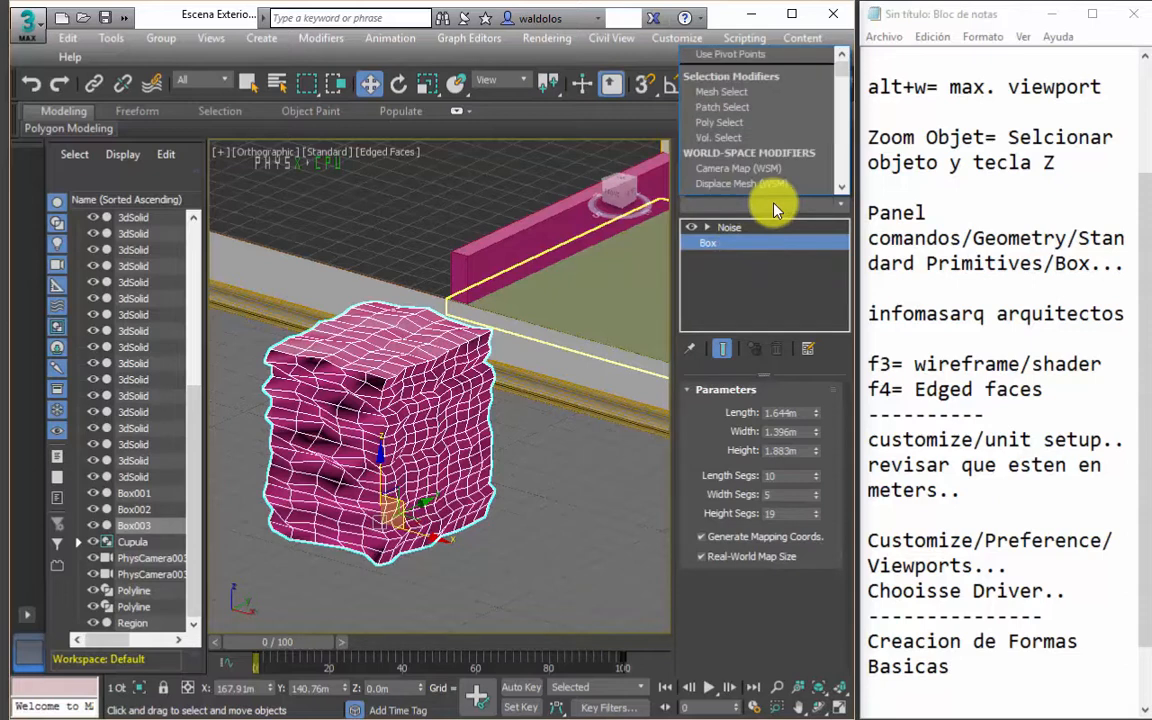
key(b)
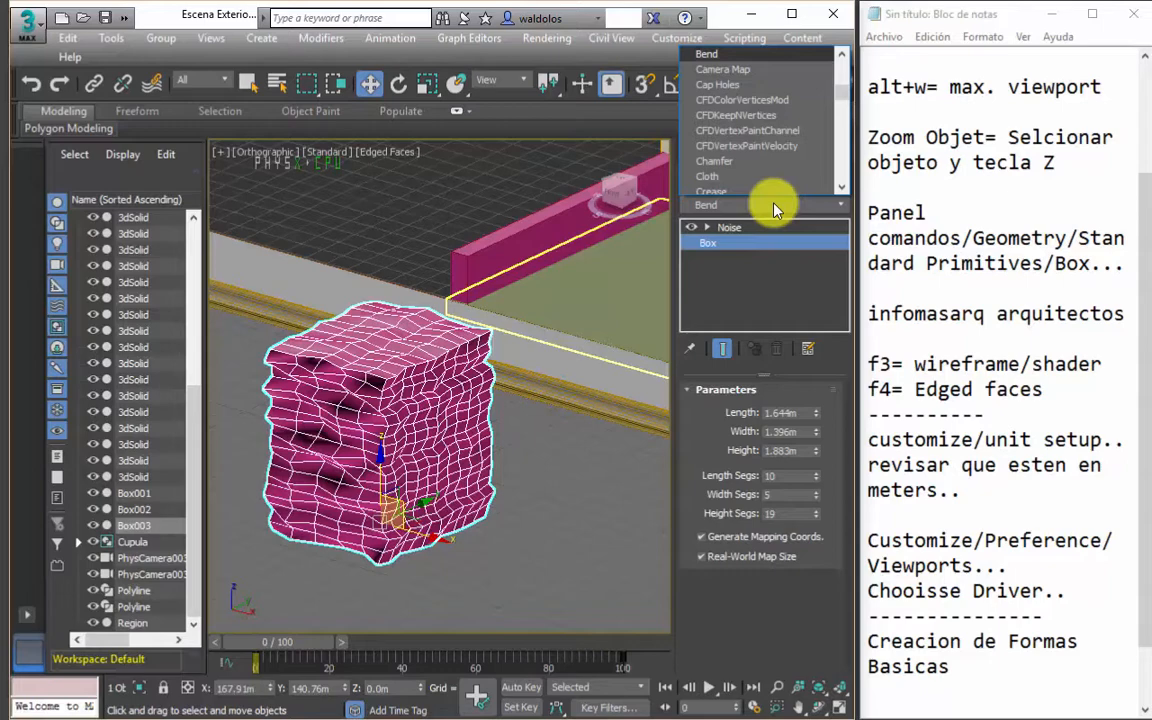
click(749, 208)
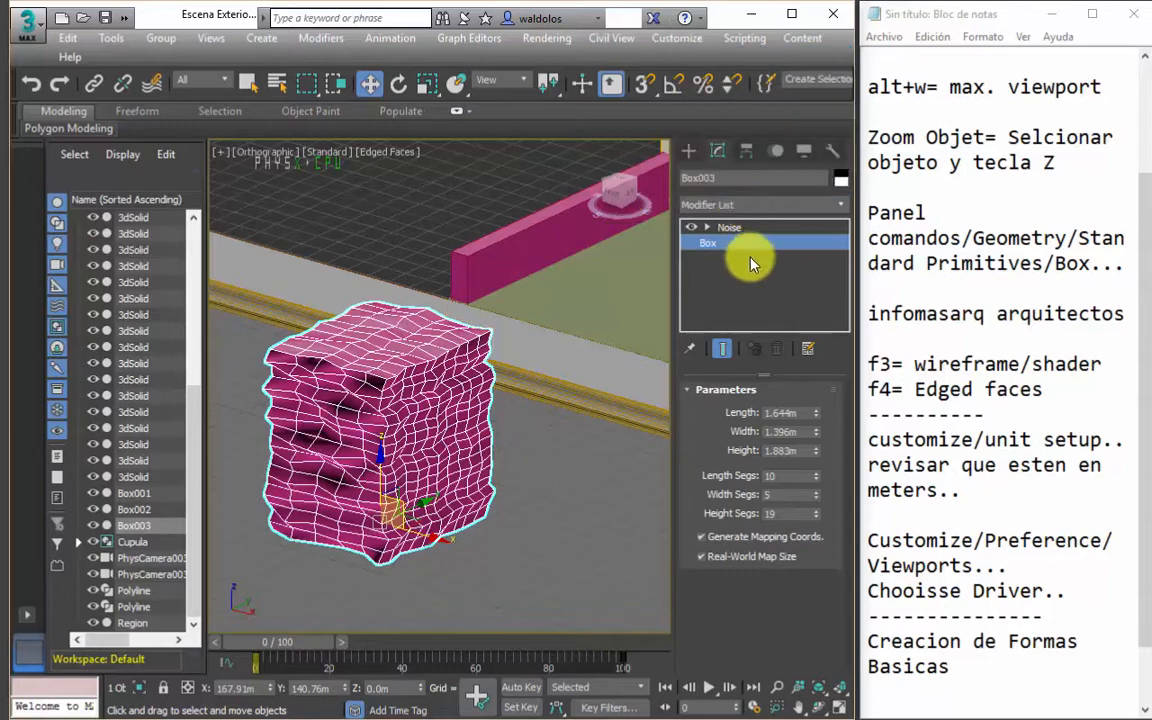
Add a Bend modifier between the base Box and Noise, and set its angle to 95 on the Z axis.
click(763, 214)
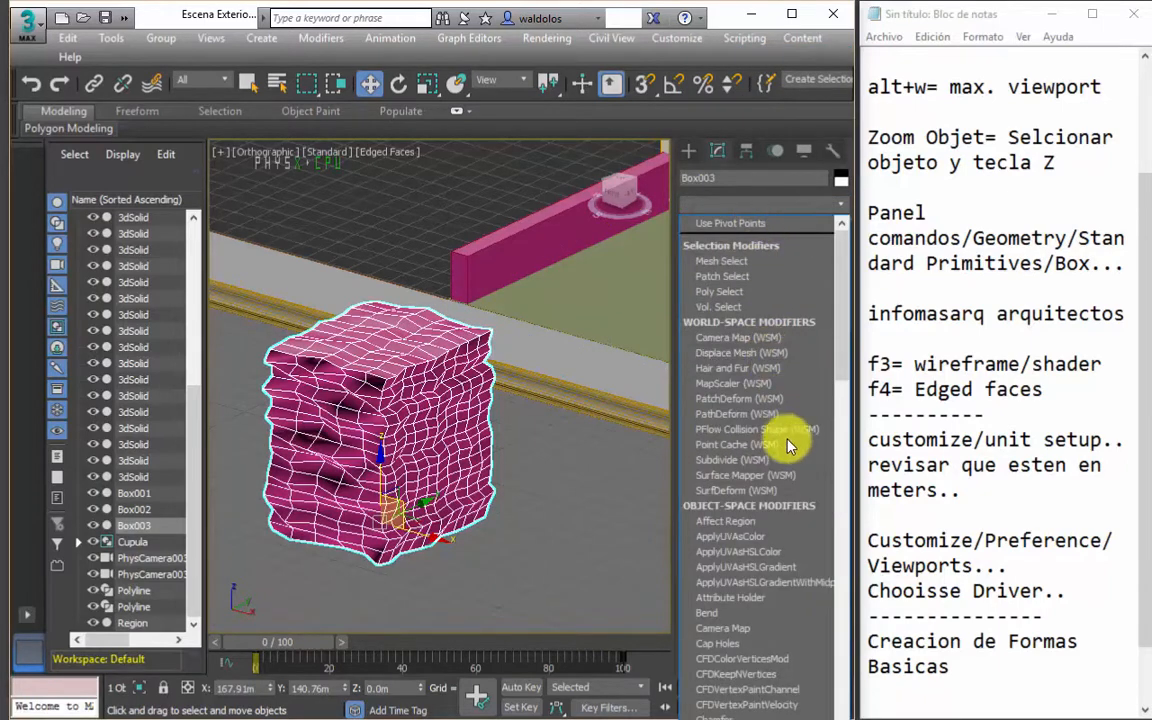
scroll(764, 558, down, 4)
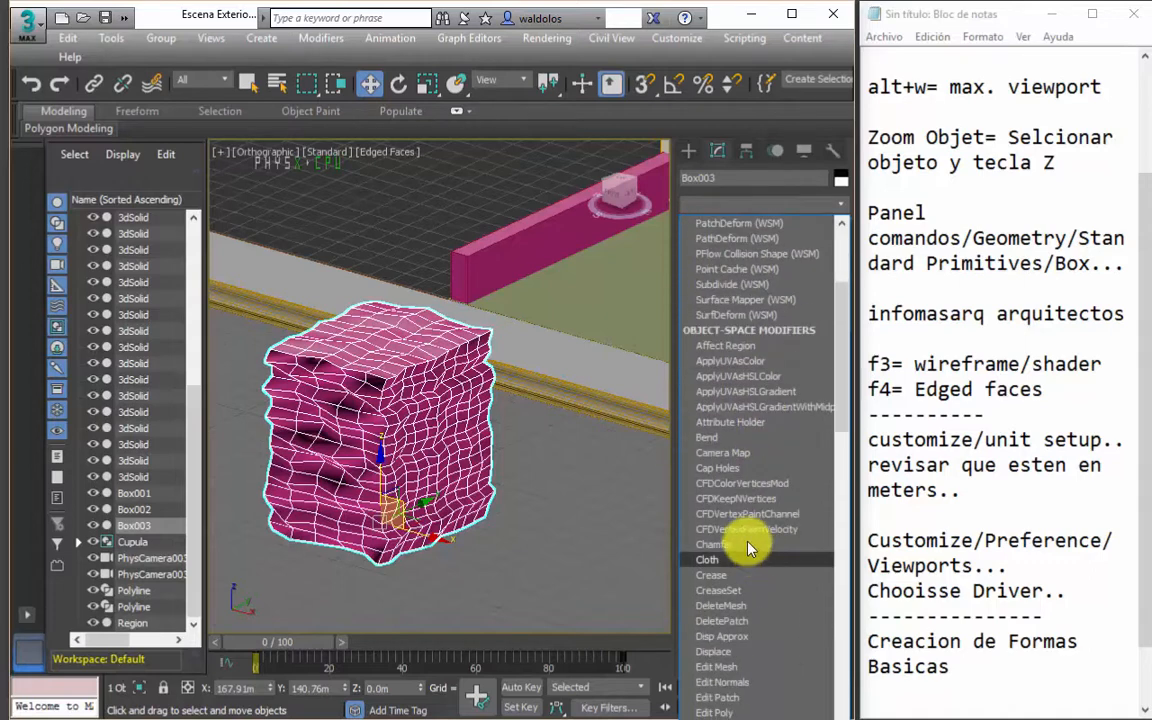
click(740, 438)
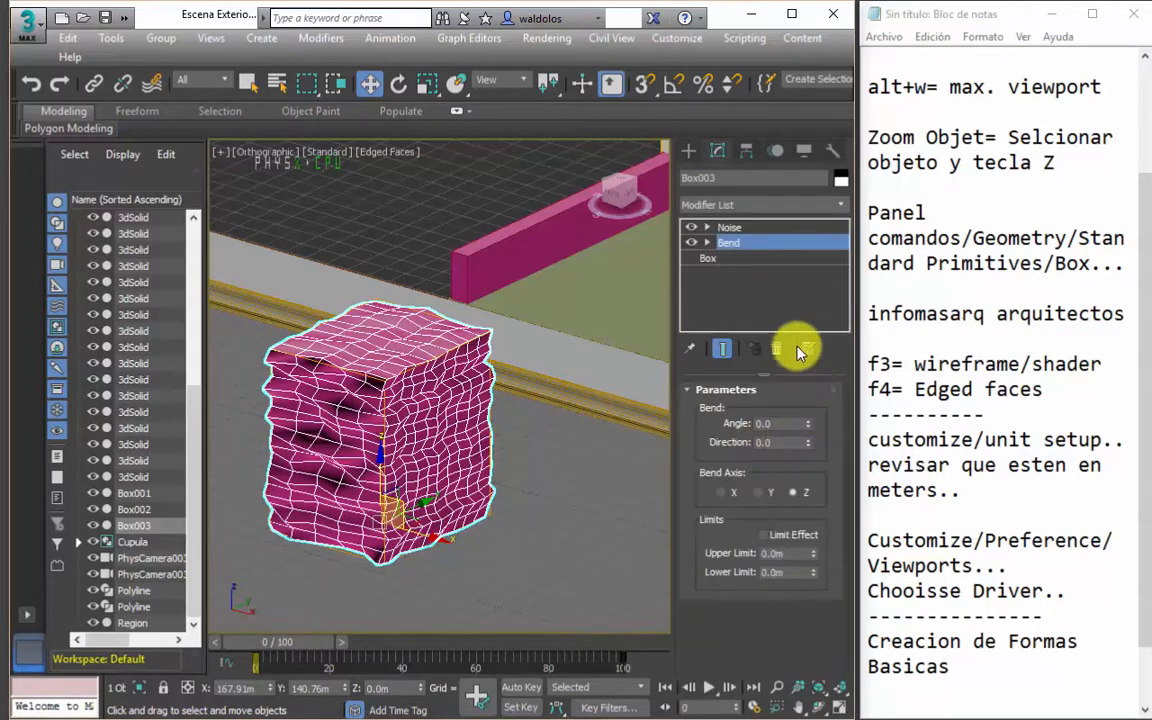
drag(810, 424, 750, 253)
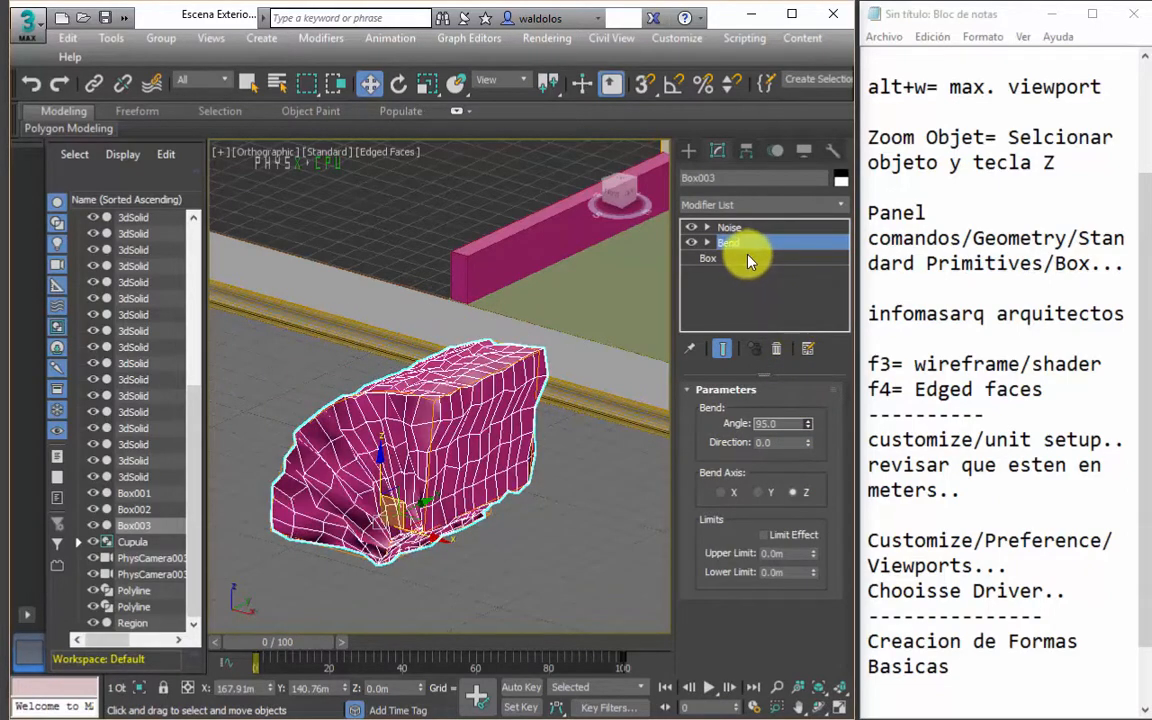
Set the Noise modifier's strength to about -0.102 m in Y and 0.073 m in Z.
click(738, 228)
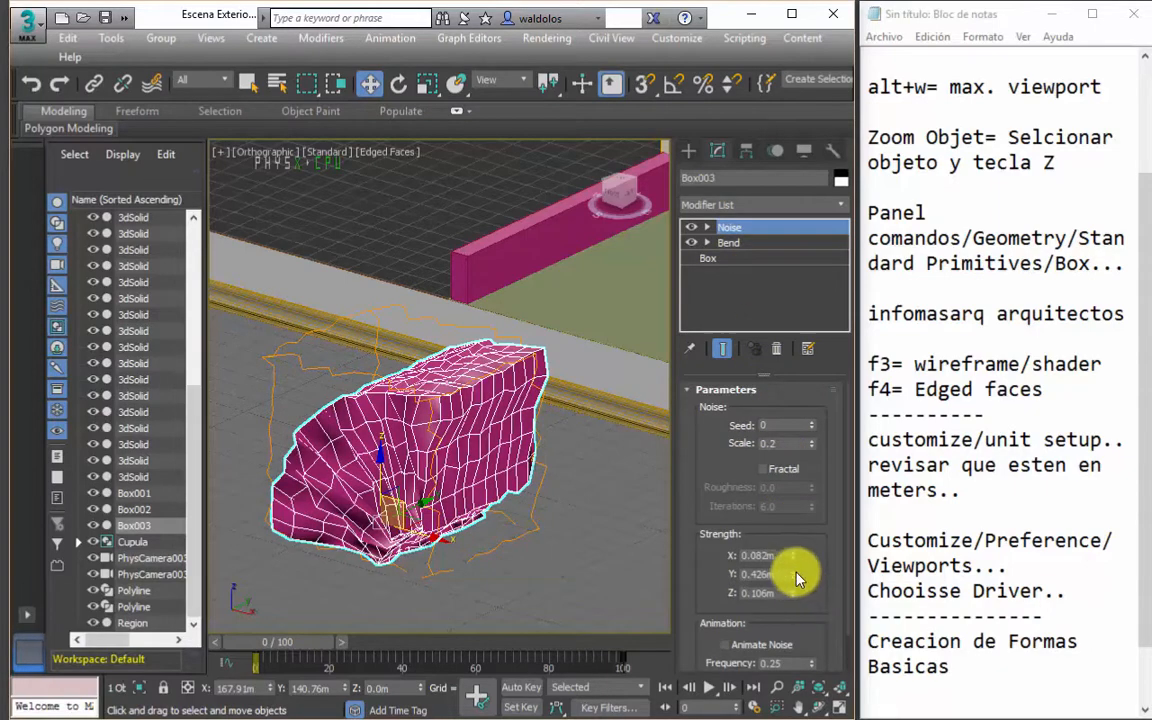
drag(798, 578, 813, 685)
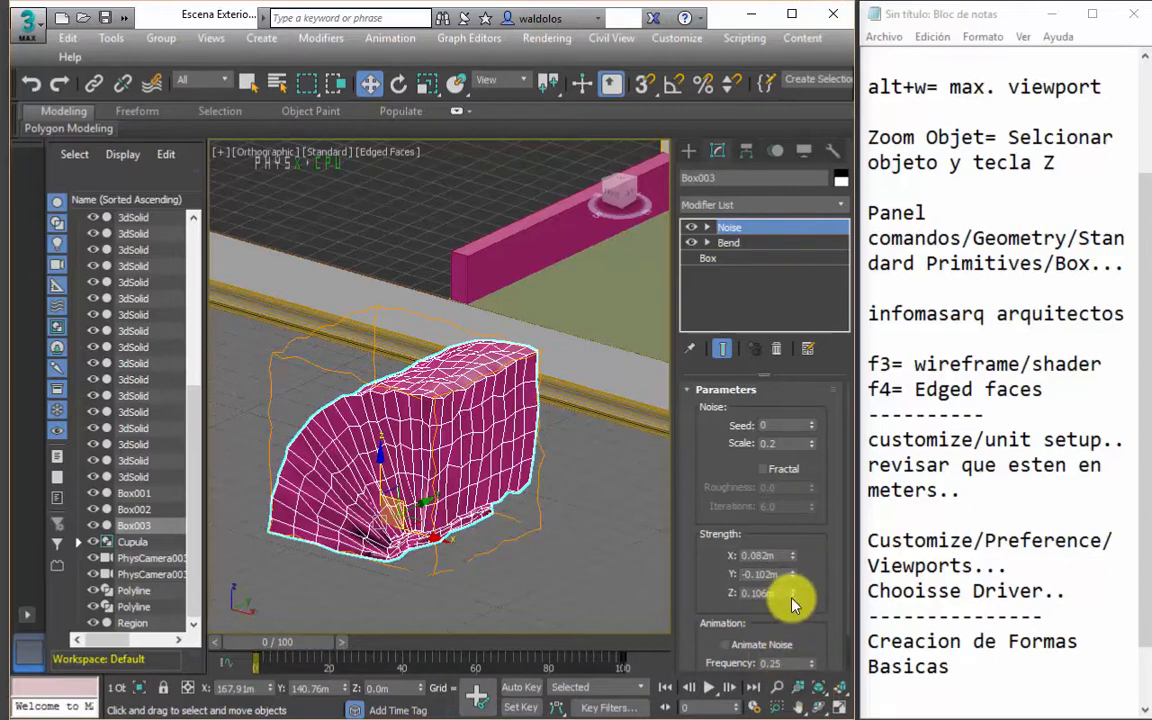
drag(793, 595, 793, 627)
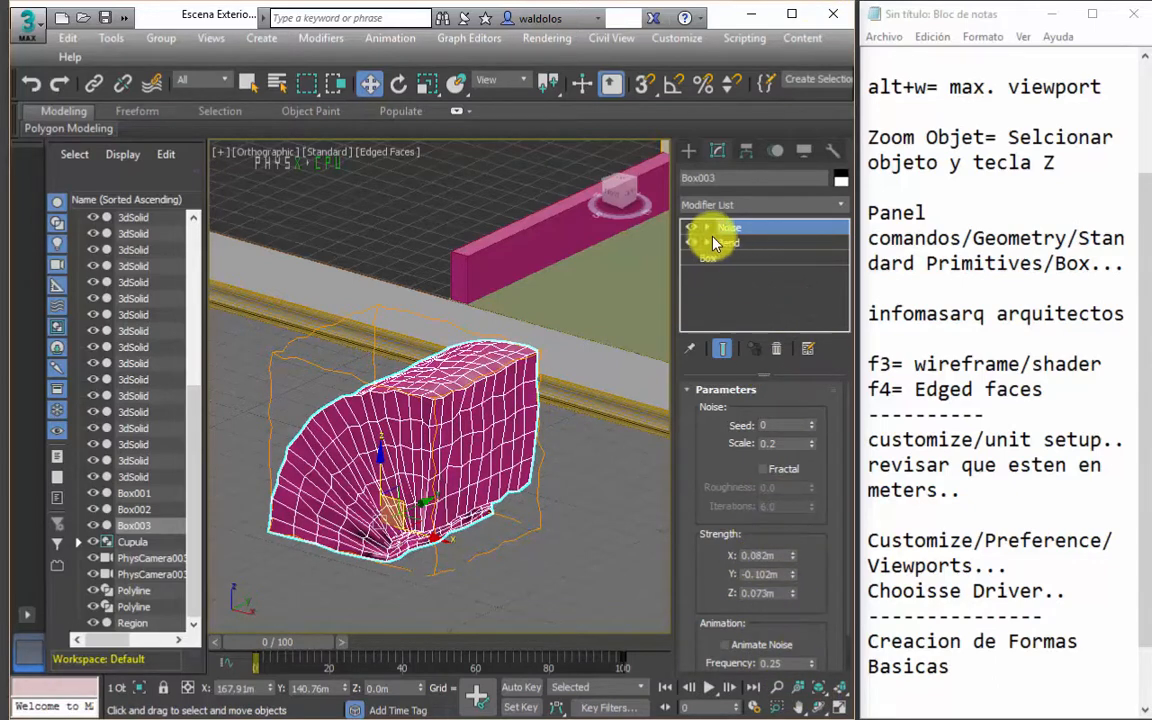
Delete the Noise and Bend modifiers from the box's stack, leaving only the base Box.
click(773, 345)
click(773, 348)
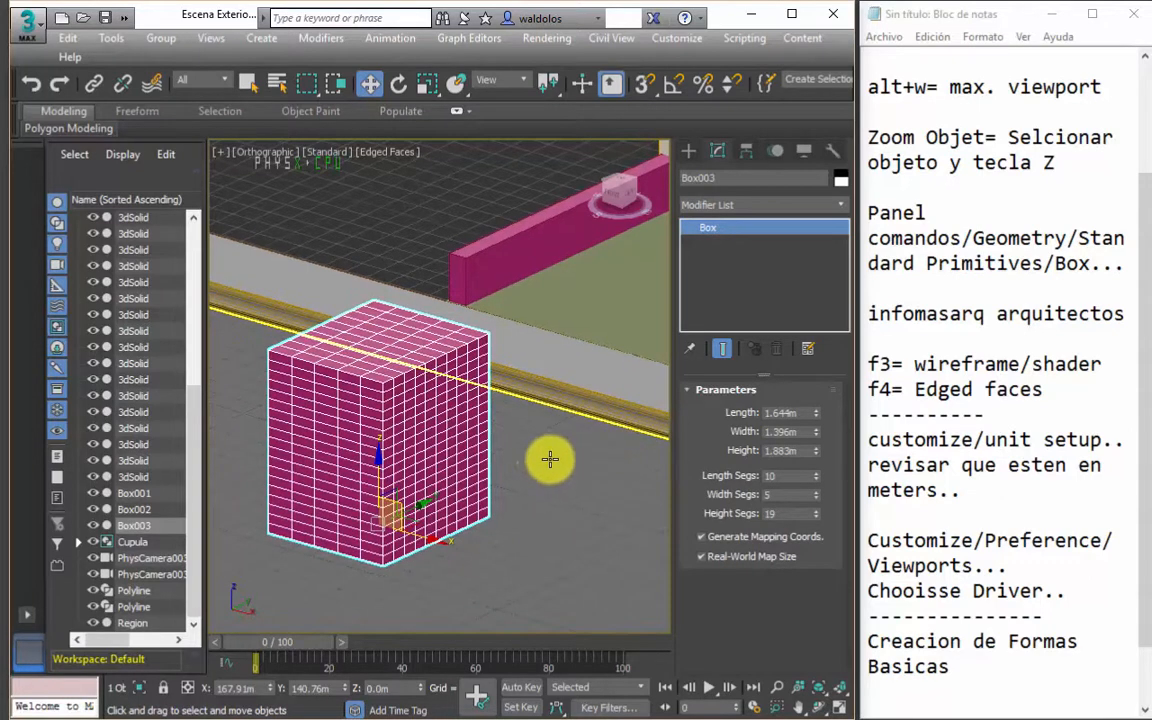
Create a teapot primitive with a radius of about 0.496 m on the ground beside the box.
click(688, 152)
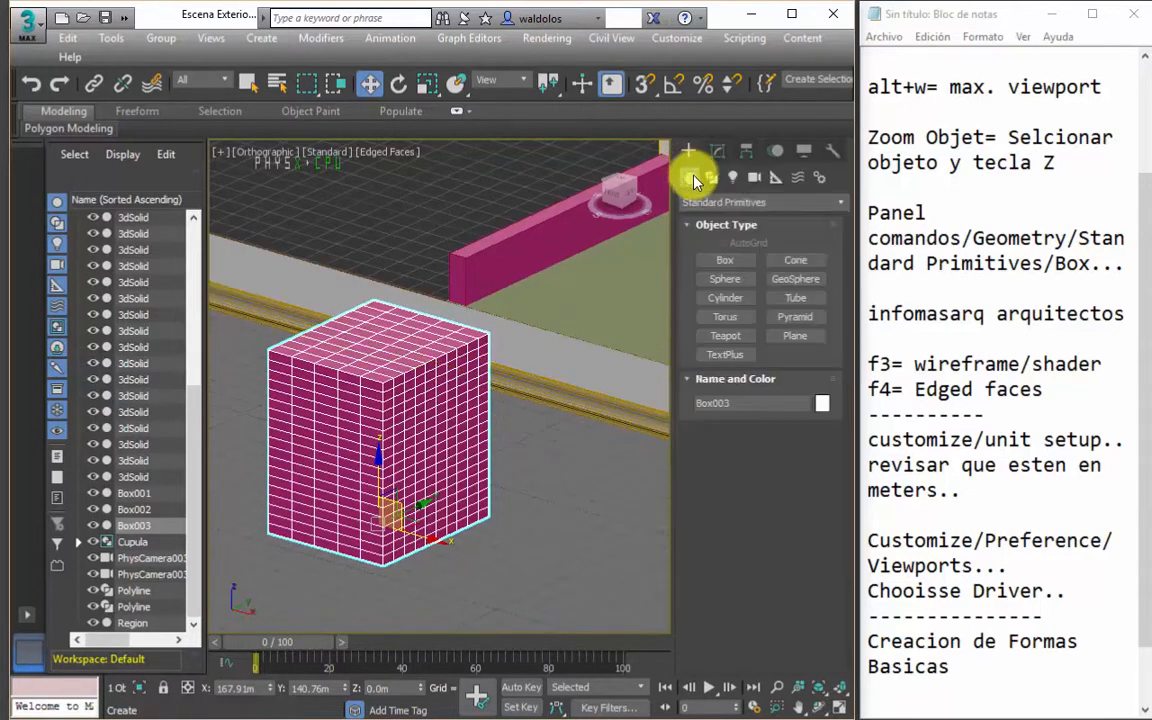
click(726, 335)
drag(595, 466, 645, 462)
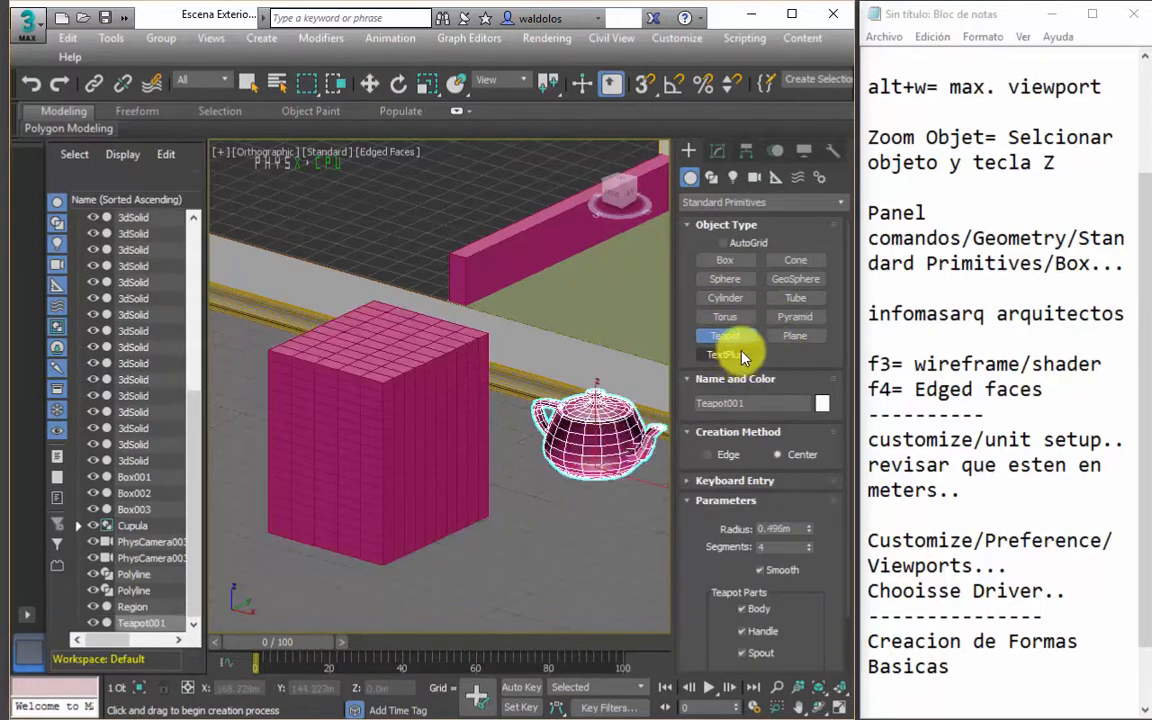
Create a tube in front of the teapot with radii of about 0.454 m and 0.269 m and height about 0.813 m, then select the teapot.
click(796, 300)
drag(563, 527, 596, 533)
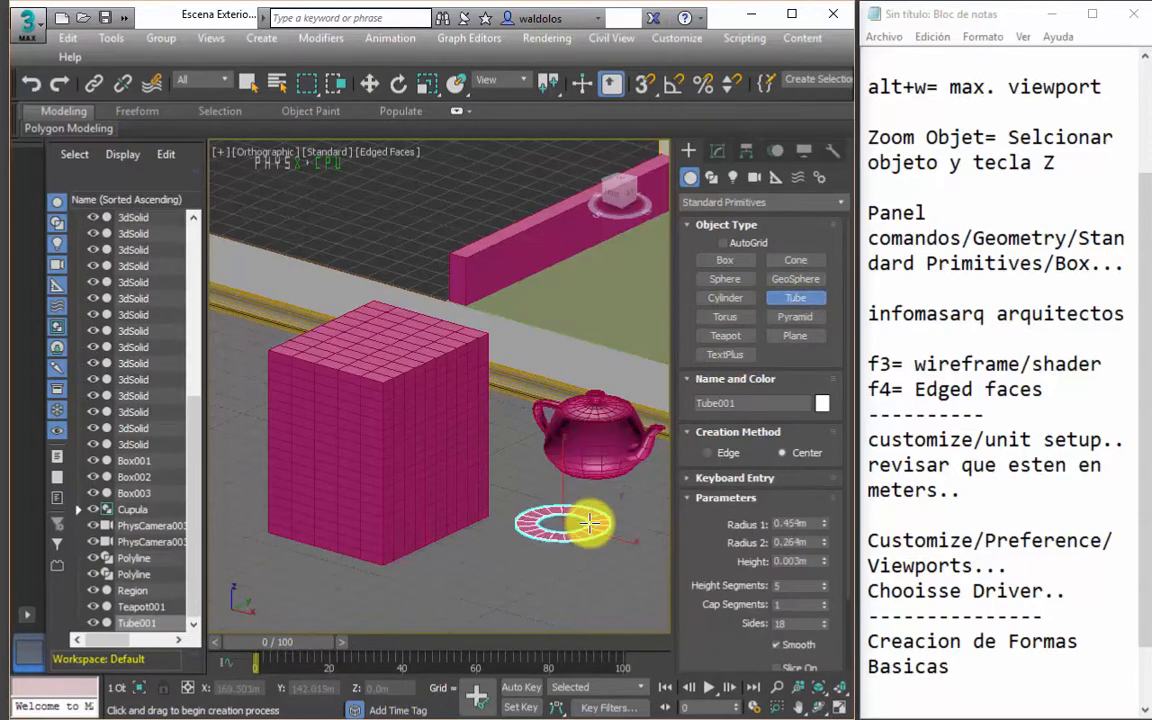
click(599, 443)
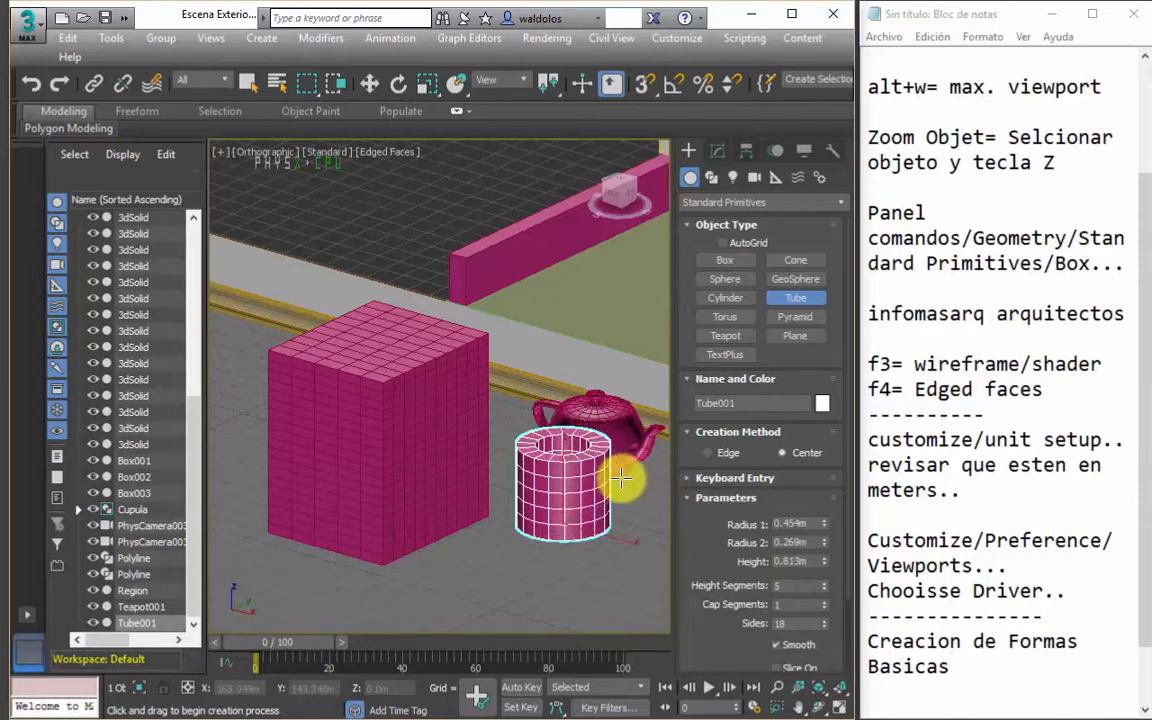
middle_drag(581, 475, 566, 484)
key(w)
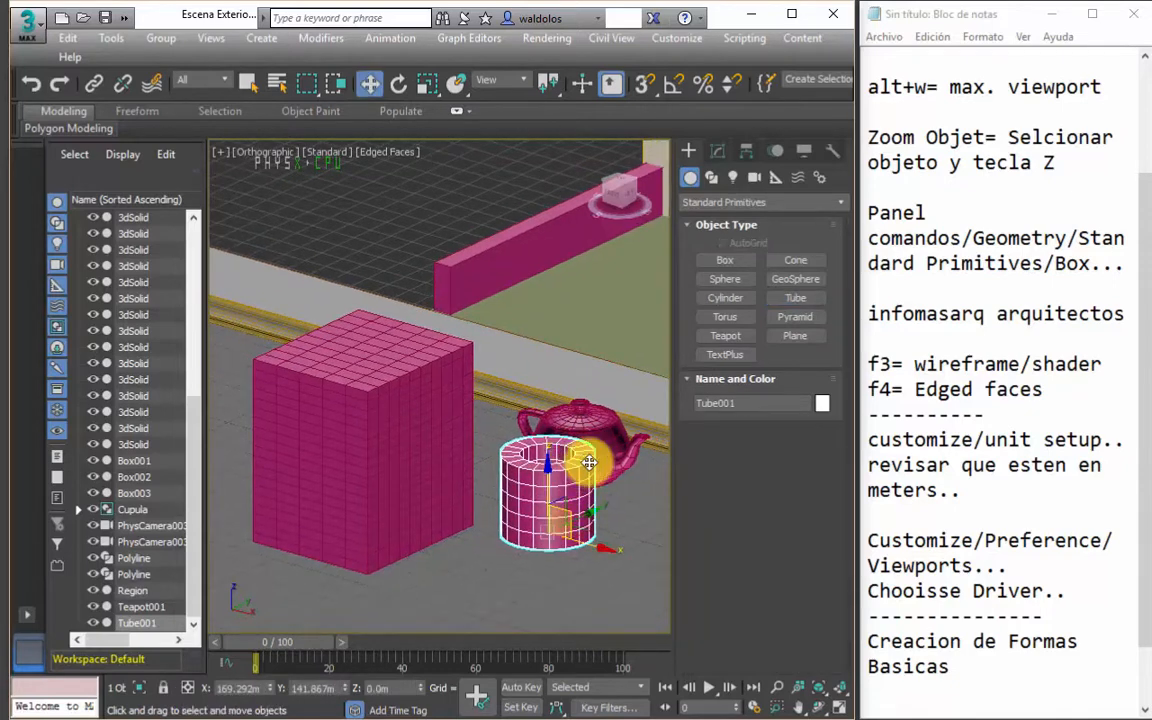
click(586, 411)
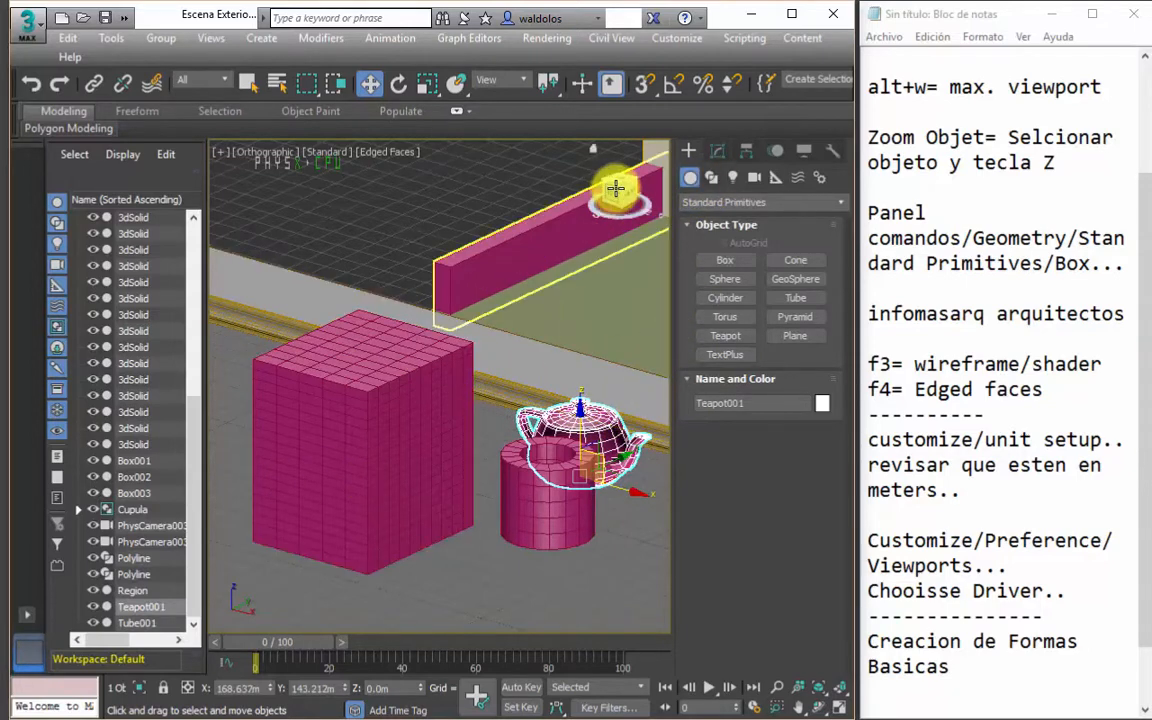
Draw an open spline line with four corner points on the ground in front of the tube.
click(711, 178)
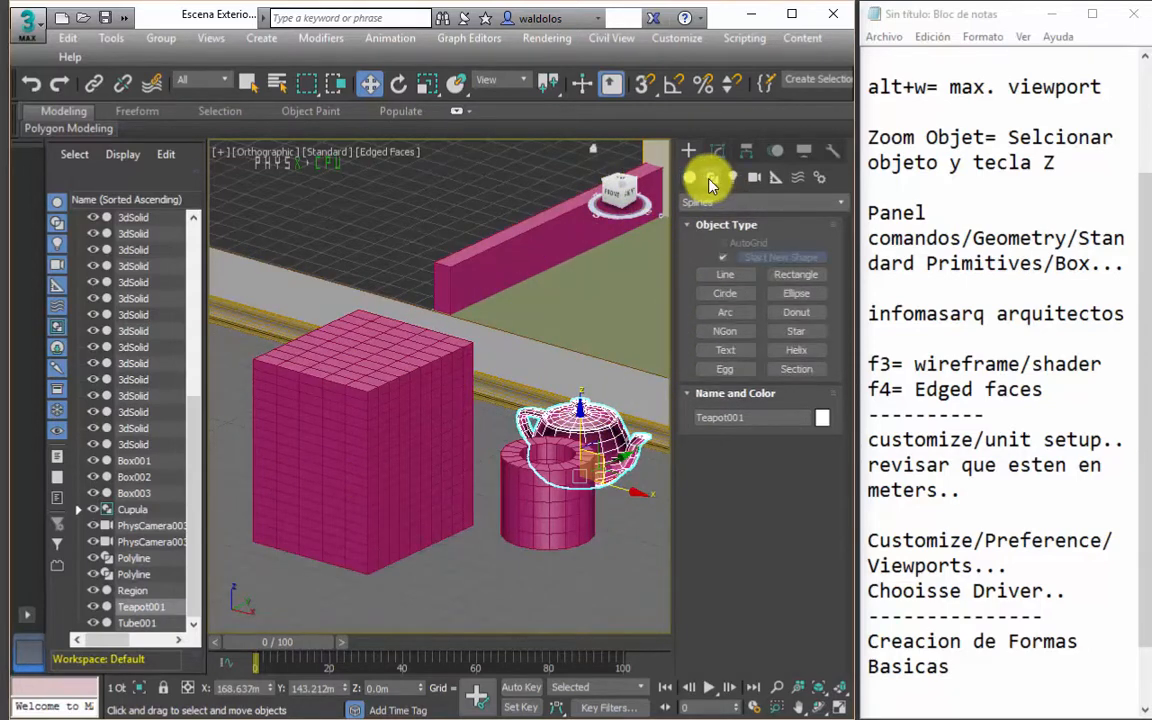
click(718, 203)
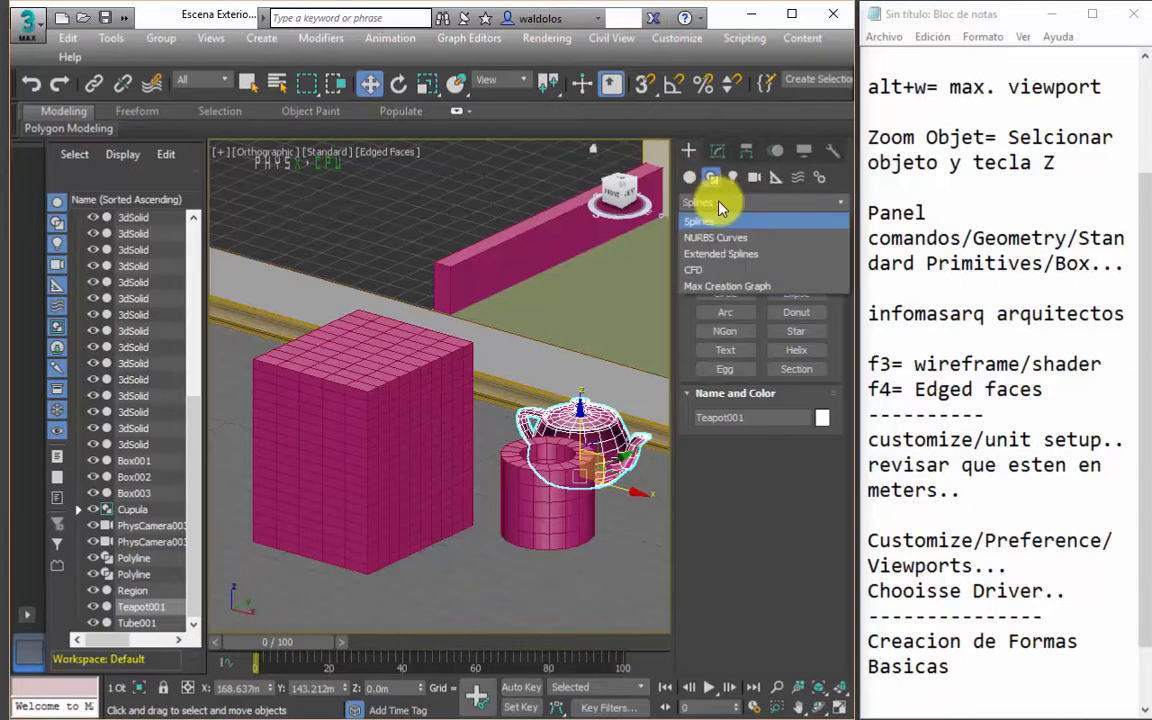
click(718, 205)
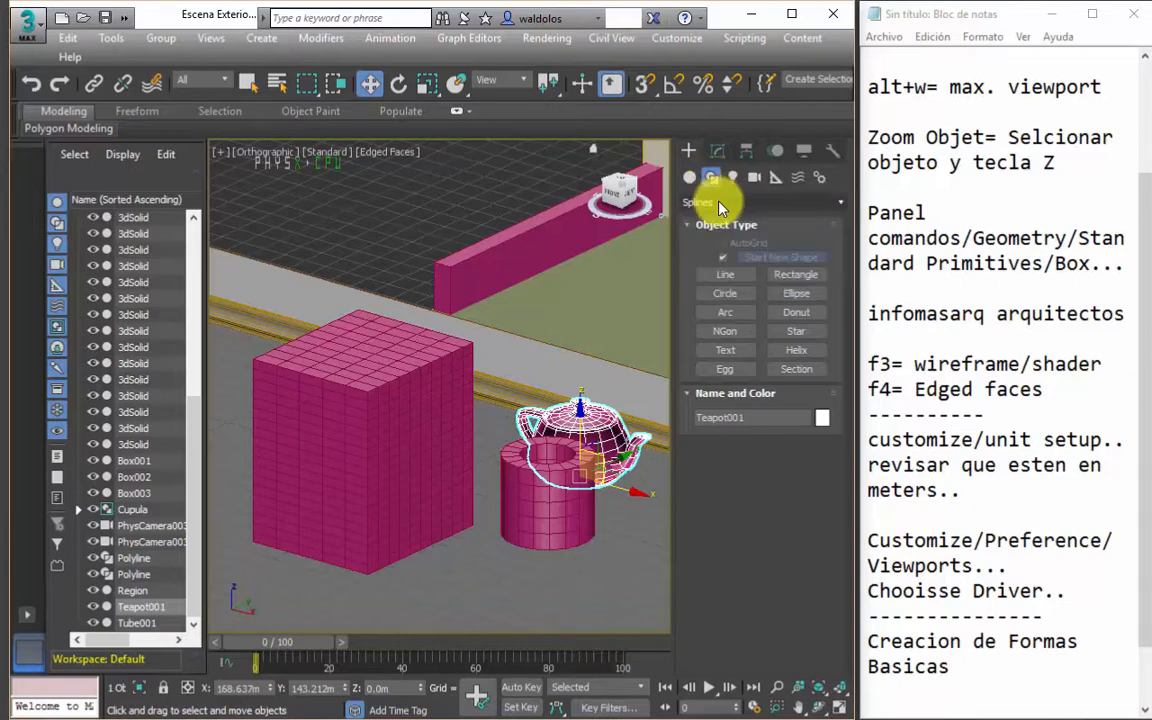
click(731, 276)
middle_drag(527, 511, 458, 450)
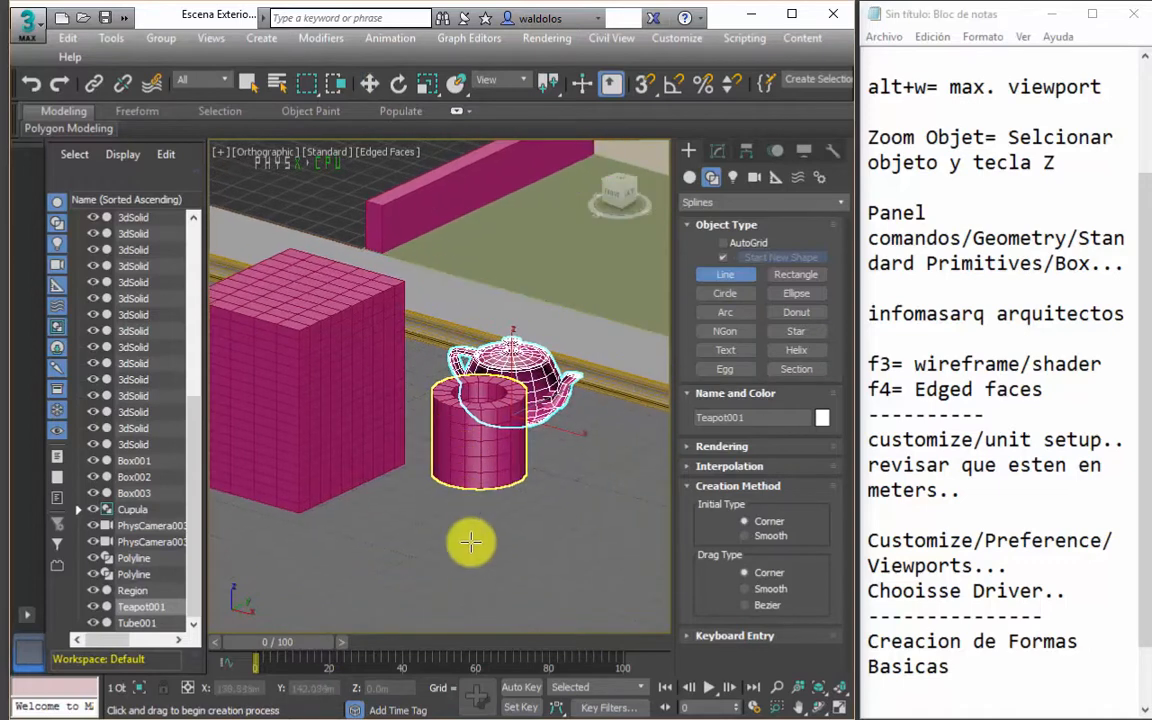
click(442, 565)
click(532, 541)
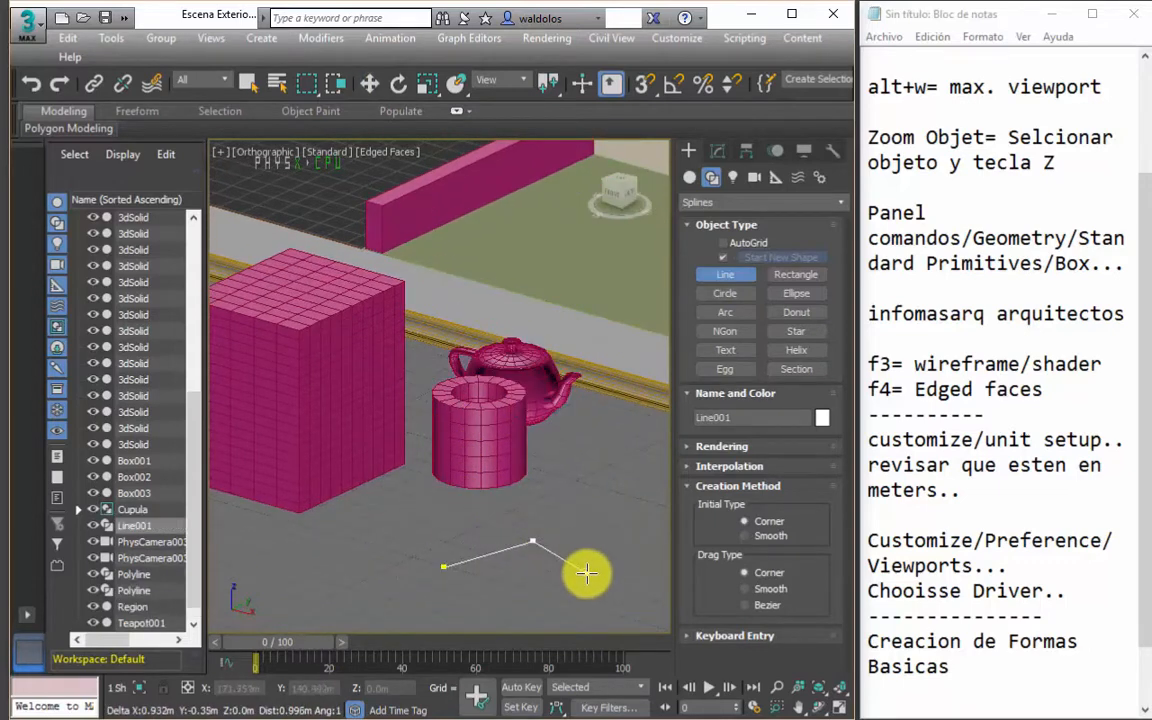
click(617, 538)
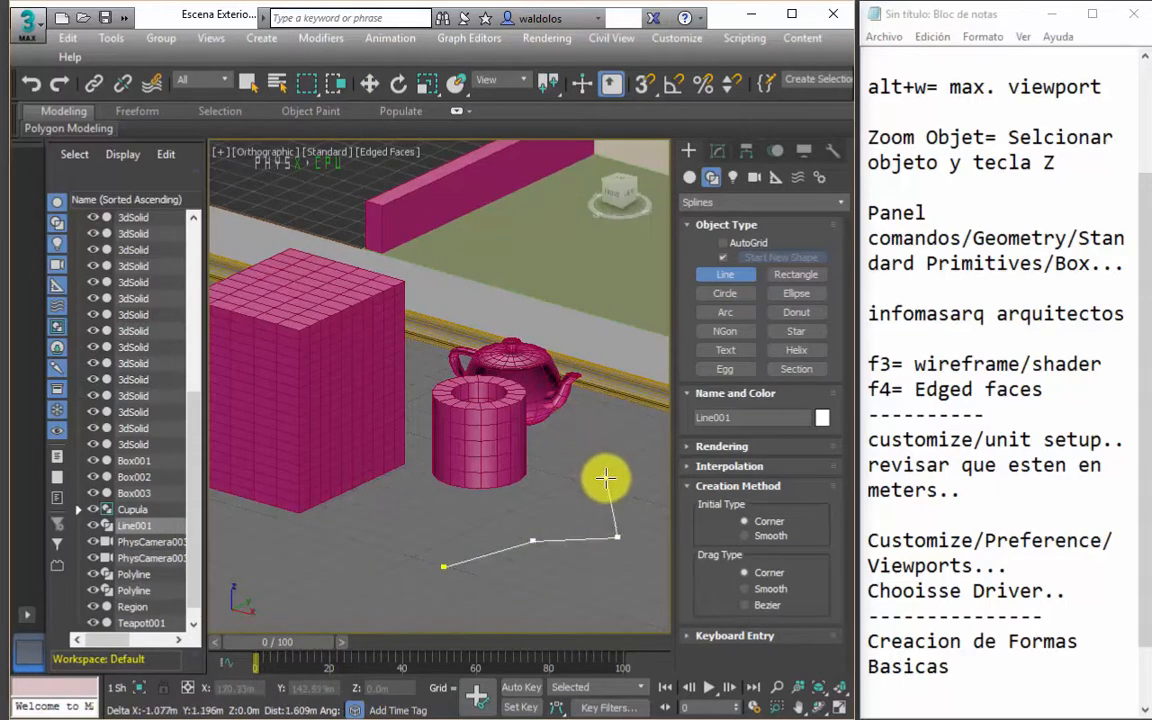
click(606, 479)
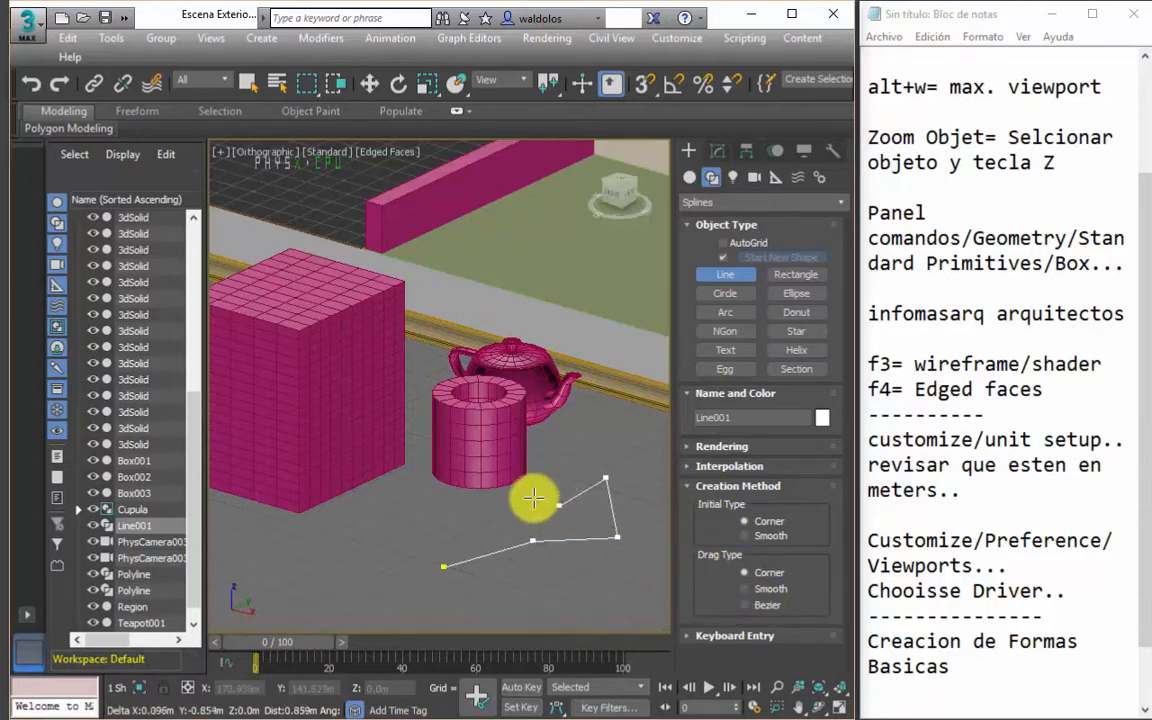
right_click(588, 557)
Set the line's drag type to Smooth and draw an open eight-point line, partly curved, around the first line on the ground.
click(769, 590)
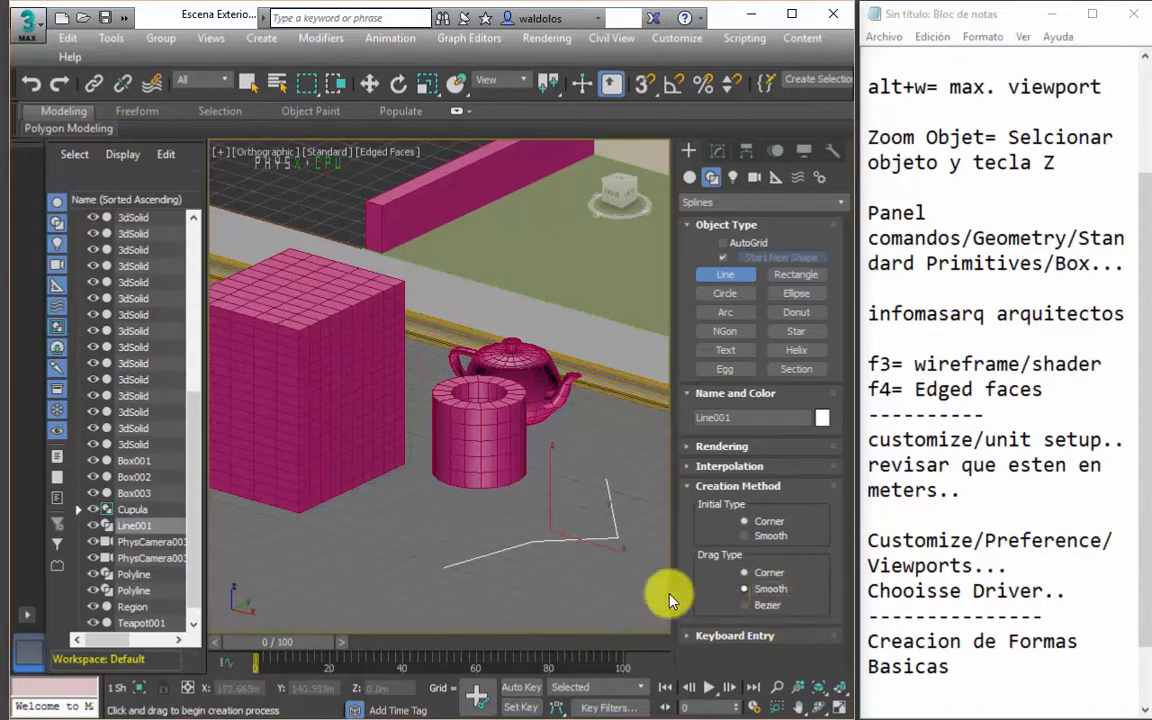
middle_drag(453, 546, 413, 515)
click(360, 590)
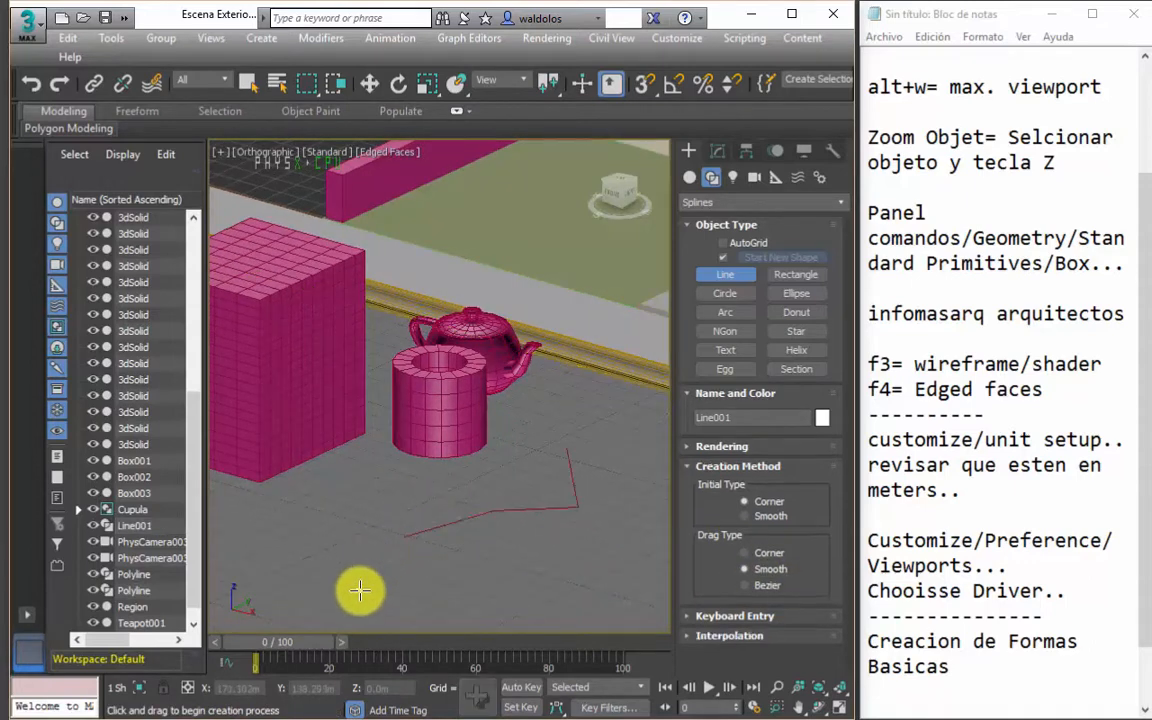
click(478, 537)
click(548, 569)
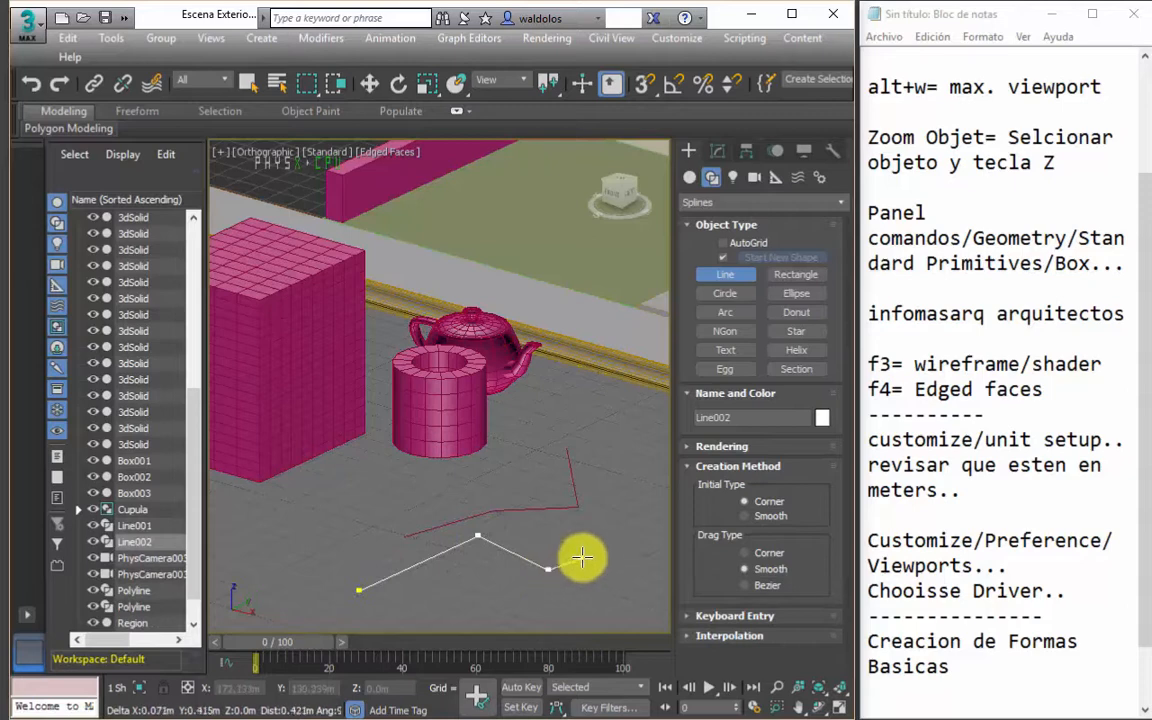
click(585, 552)
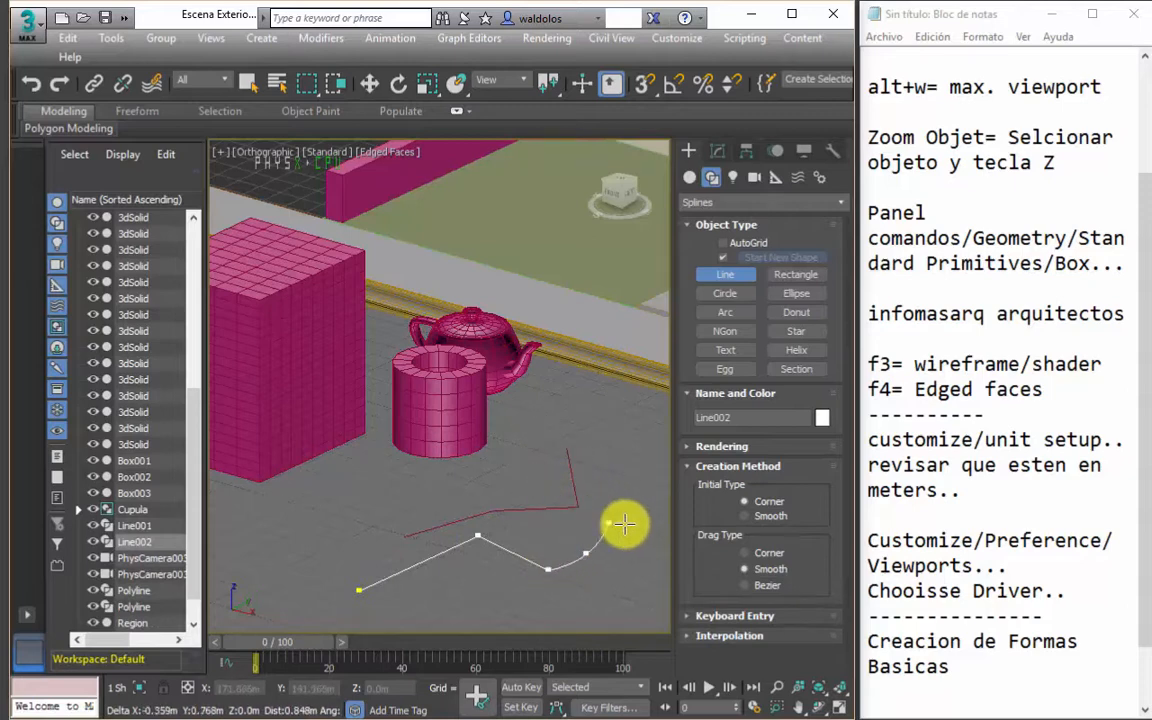
click(544, 487)
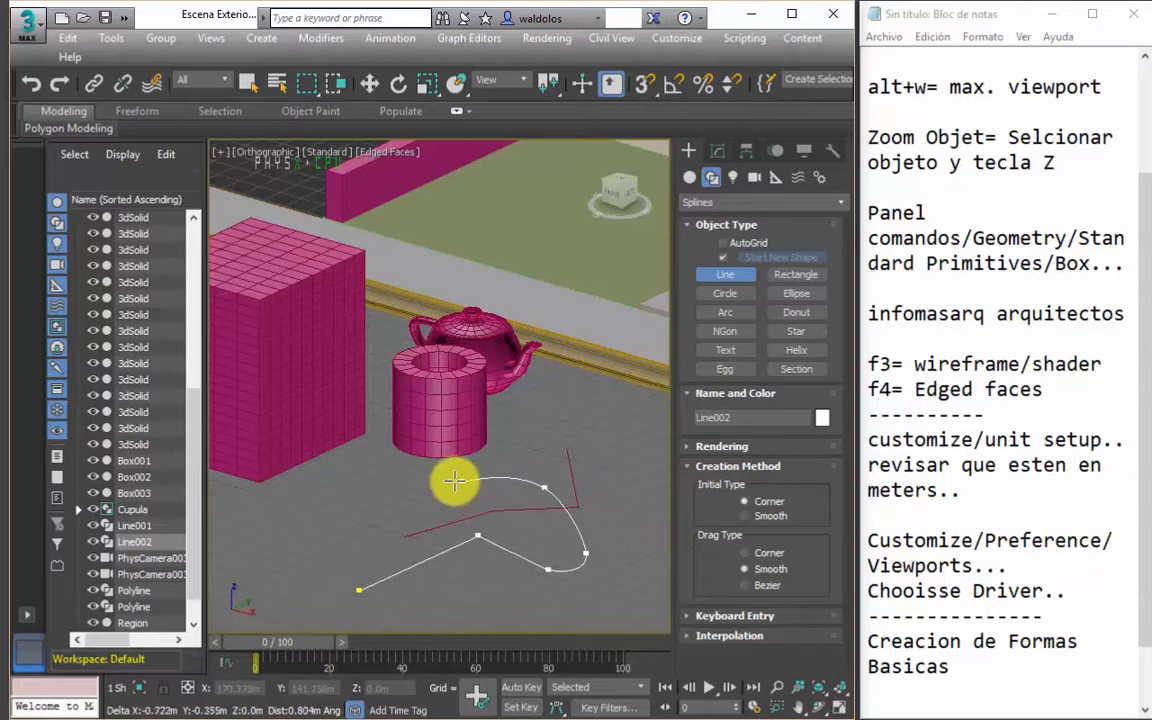
click(388, 490)
click(349, 551)
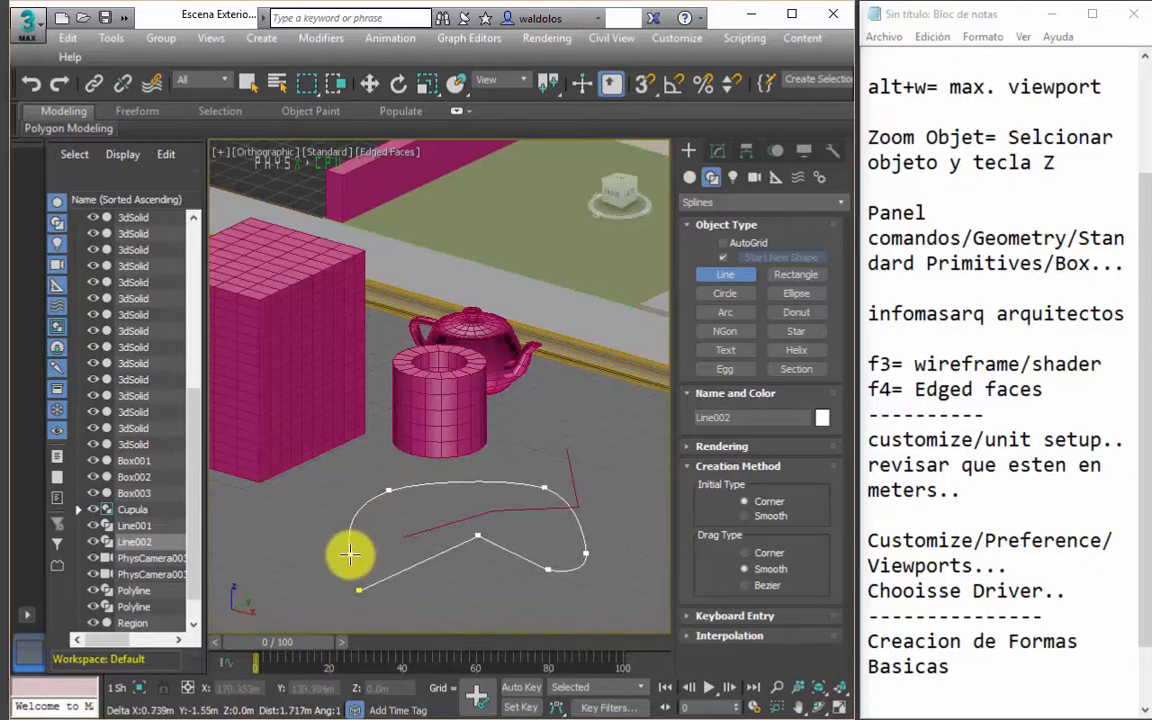
click(262, 578)
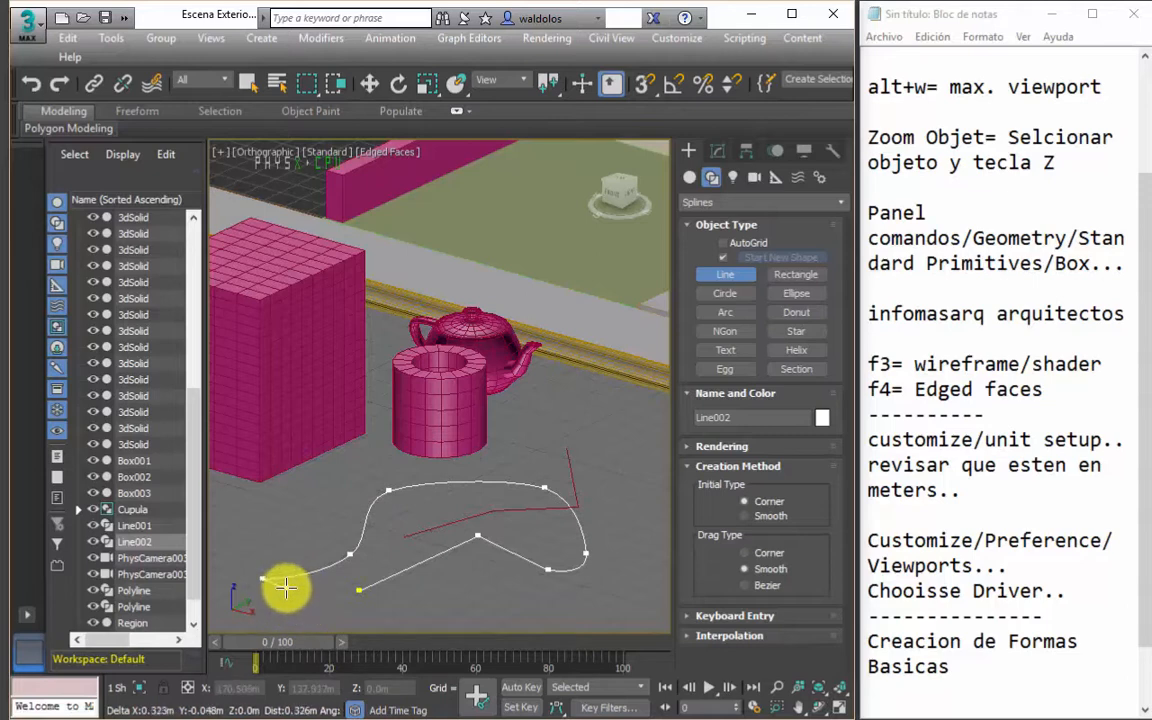
middle_drag(380, 532, 409, 508)
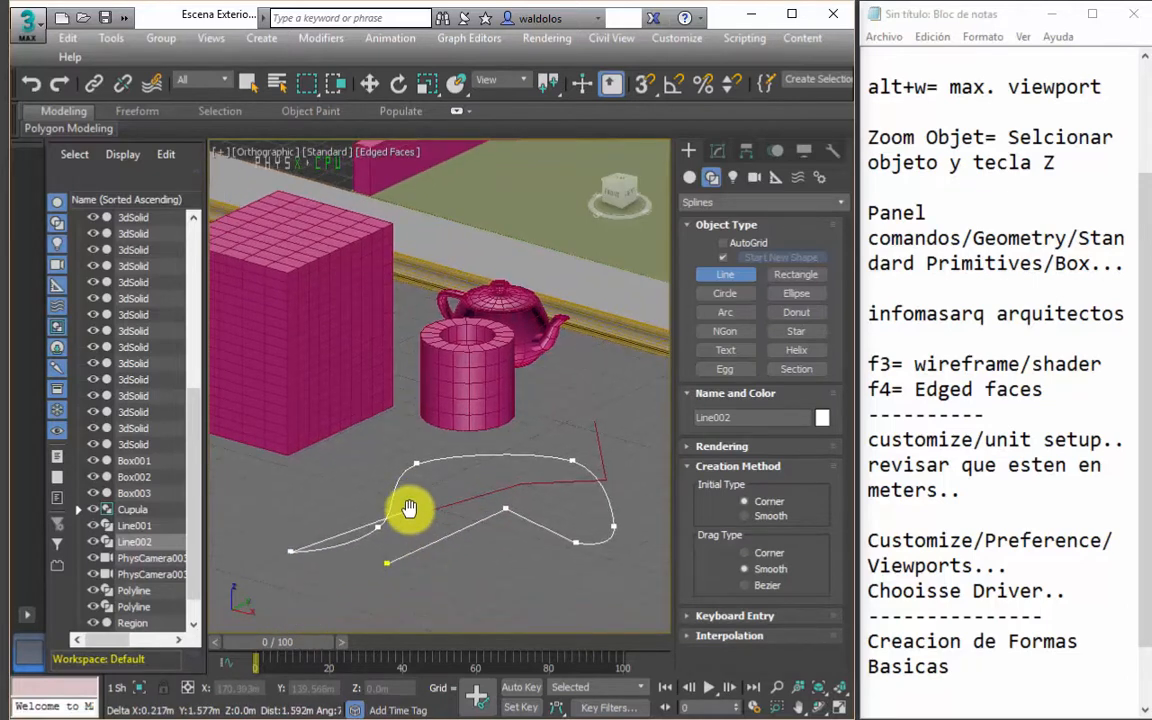
right_click(411, 507)
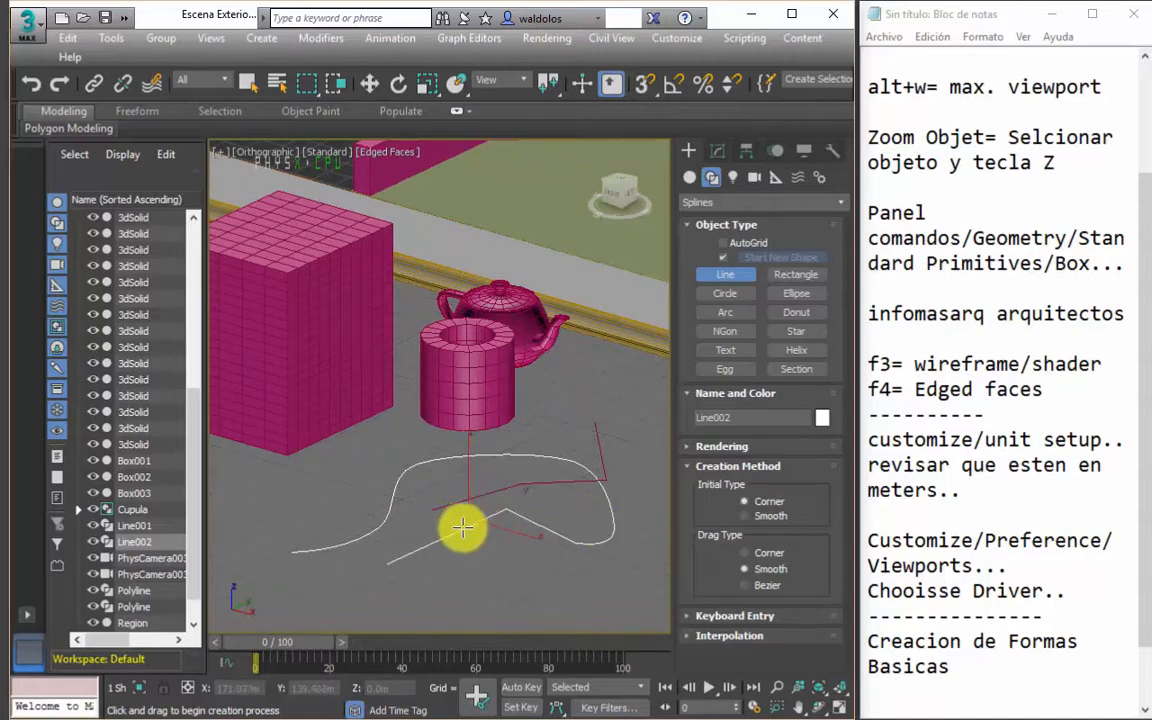
Draw a circle spline with a radius of about 0.429 m on the ground beside the two lines.
middle_drag(461, 535, 386, 535)
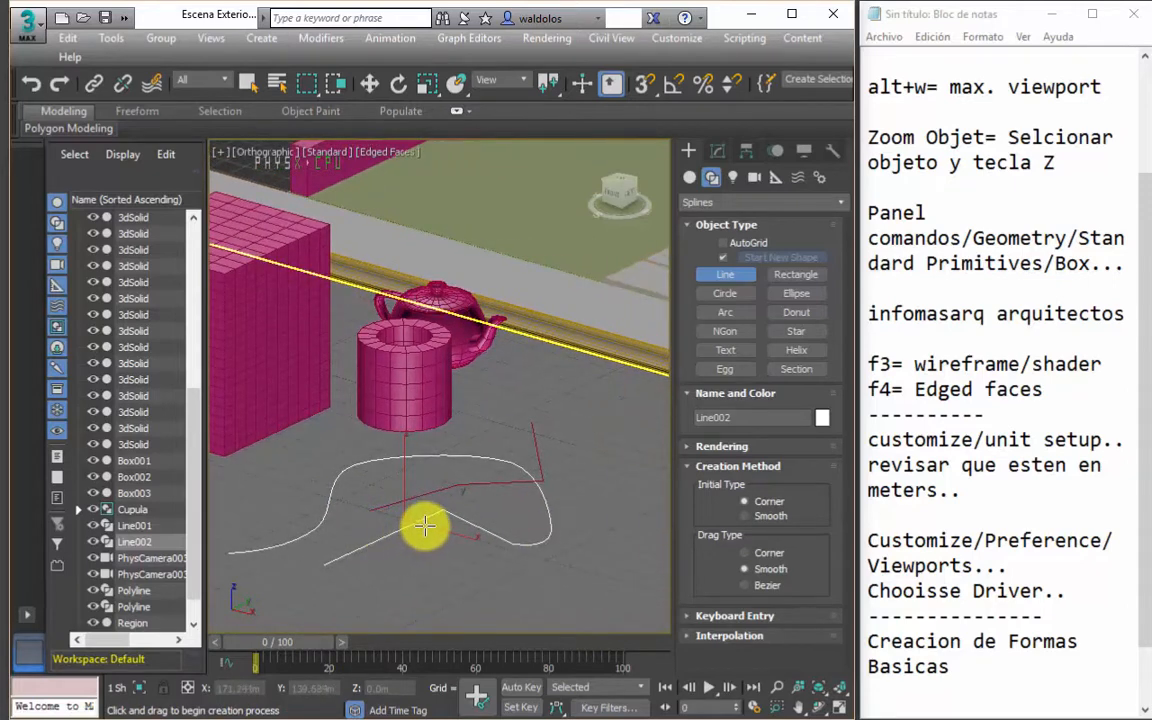
click(730, 296)
drag(588, 464, 594, 448)
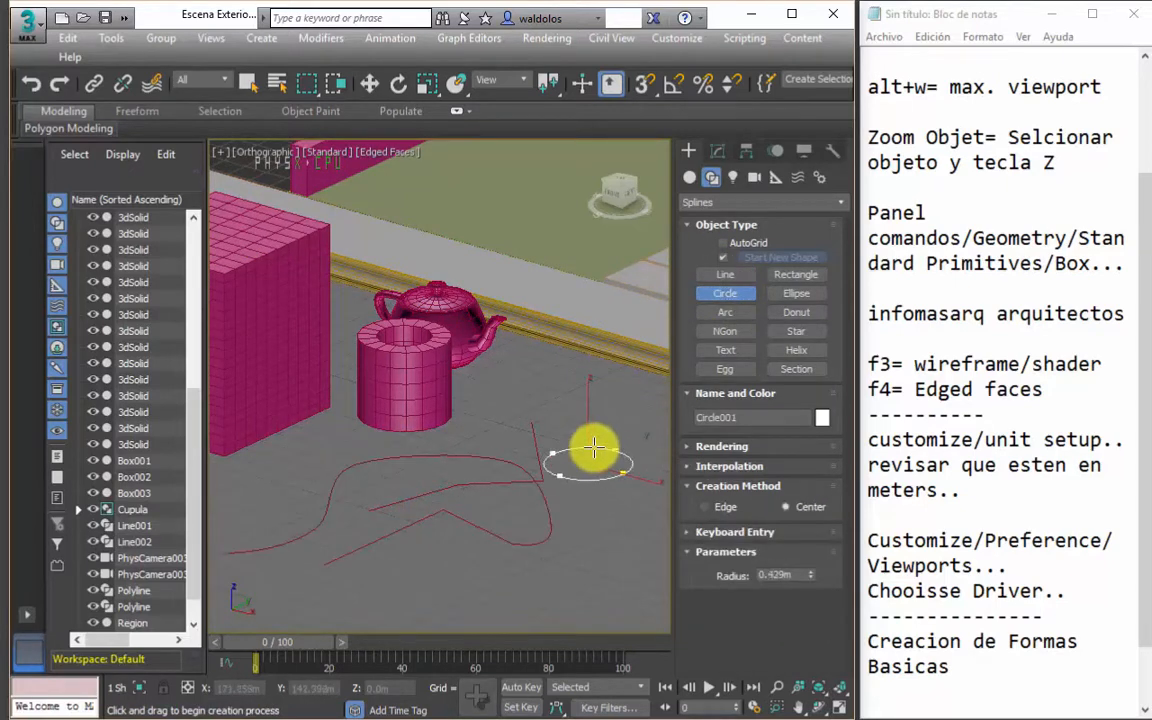
right_click(591, 440)
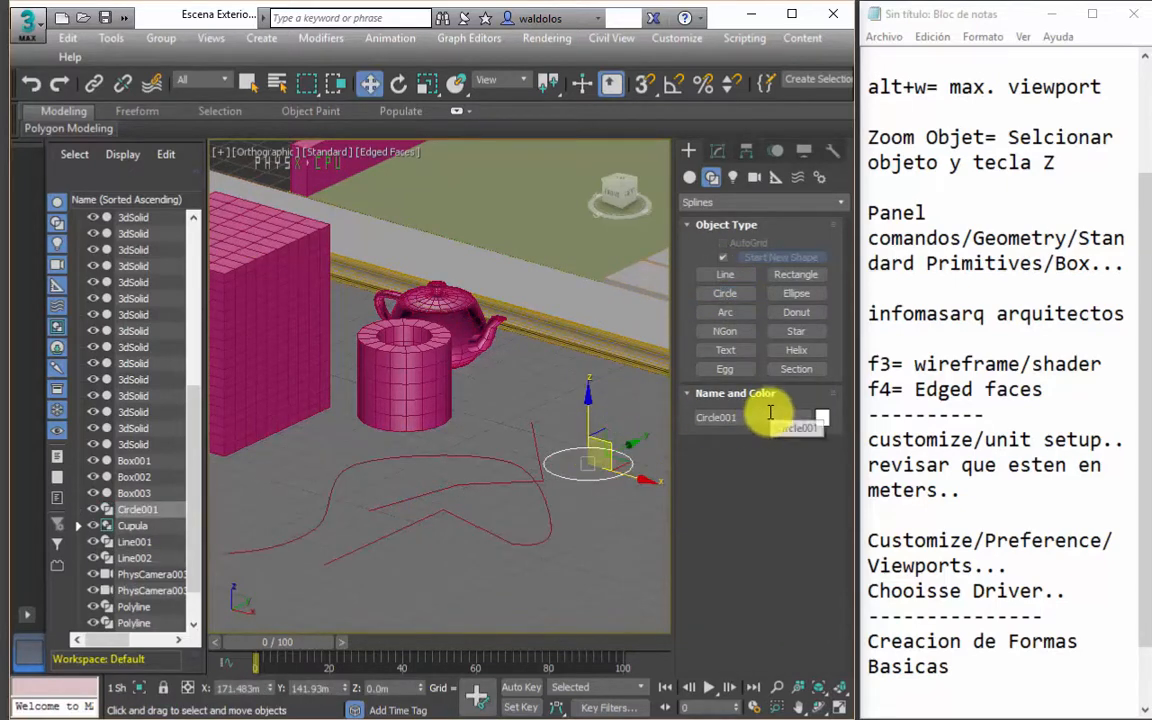
Draw a six-pointed star spline behind the circle with radii of about 0.521 m and 0.354 m.
click(796, 331)
drag(560, 418, 553, 404)
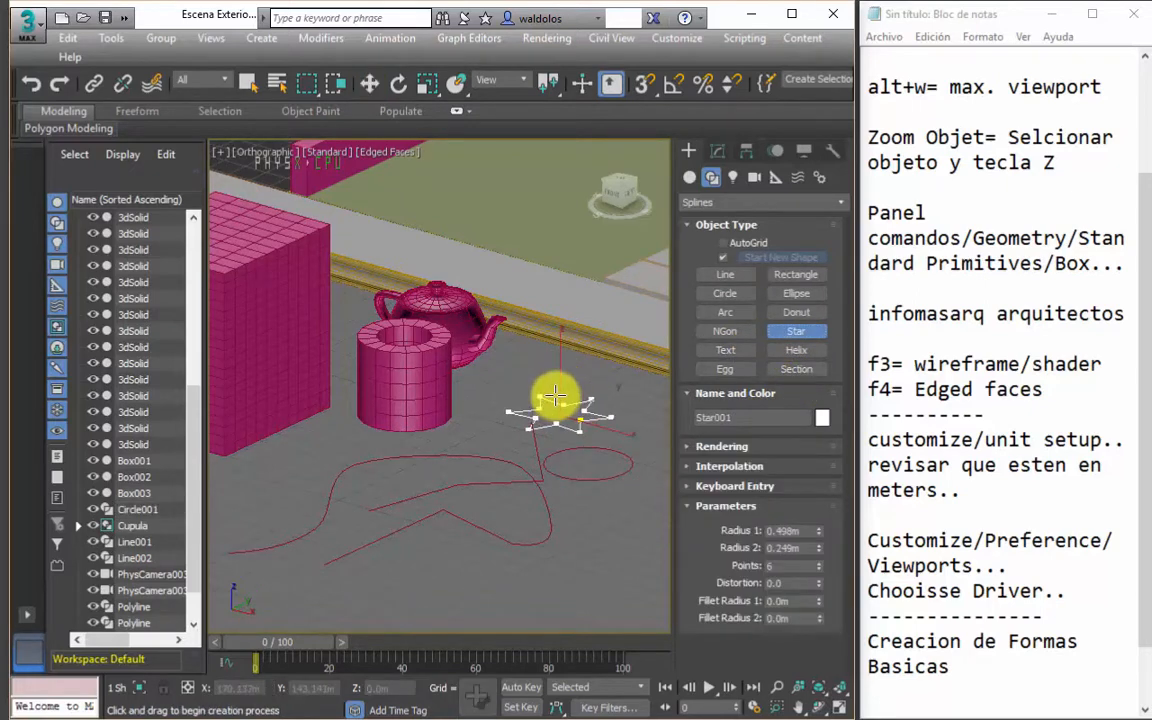
click(553, 404)
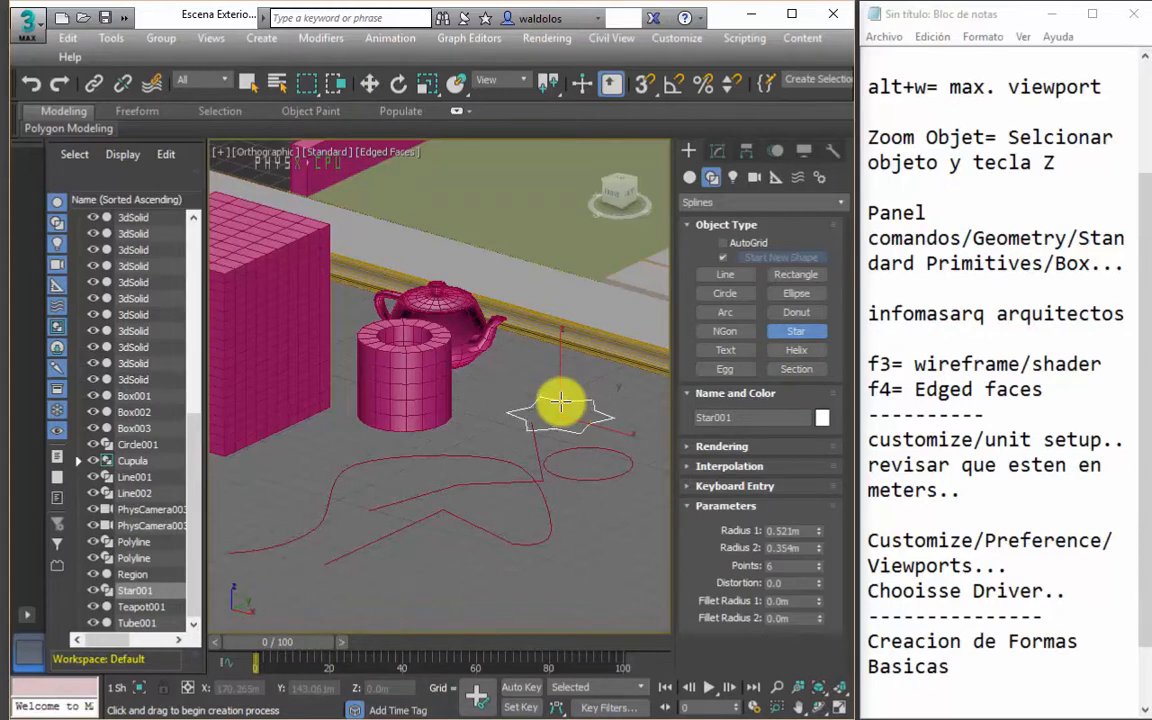
Apply an Extrude modifier to the star spline and set the extrusion amount to about 1.105 m.
click(717, 150)
click(765, 206)
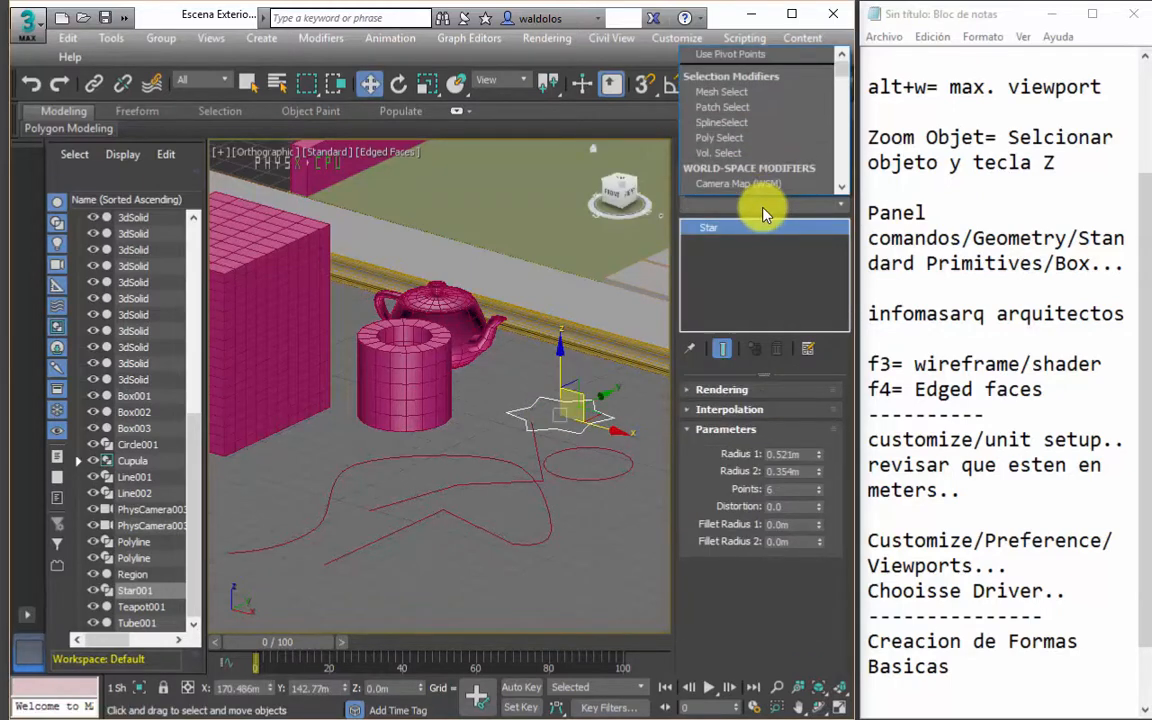
click(763, 207)
click(767, 207)
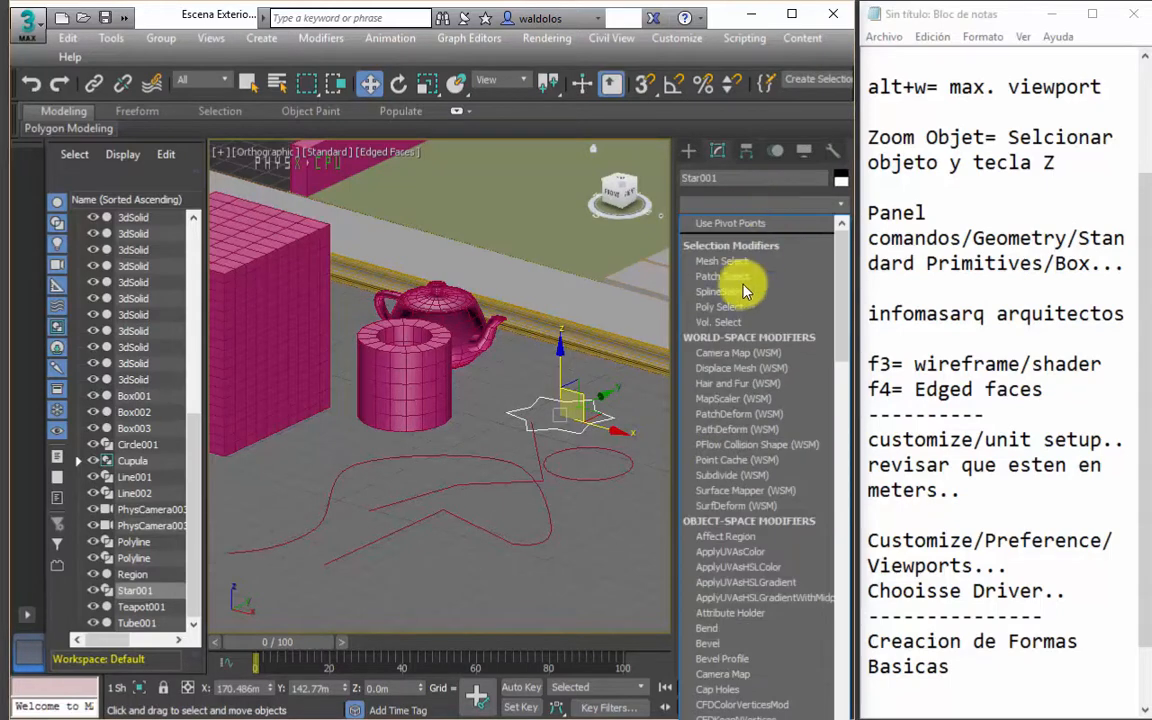
scroll(765, 520, down, 6)
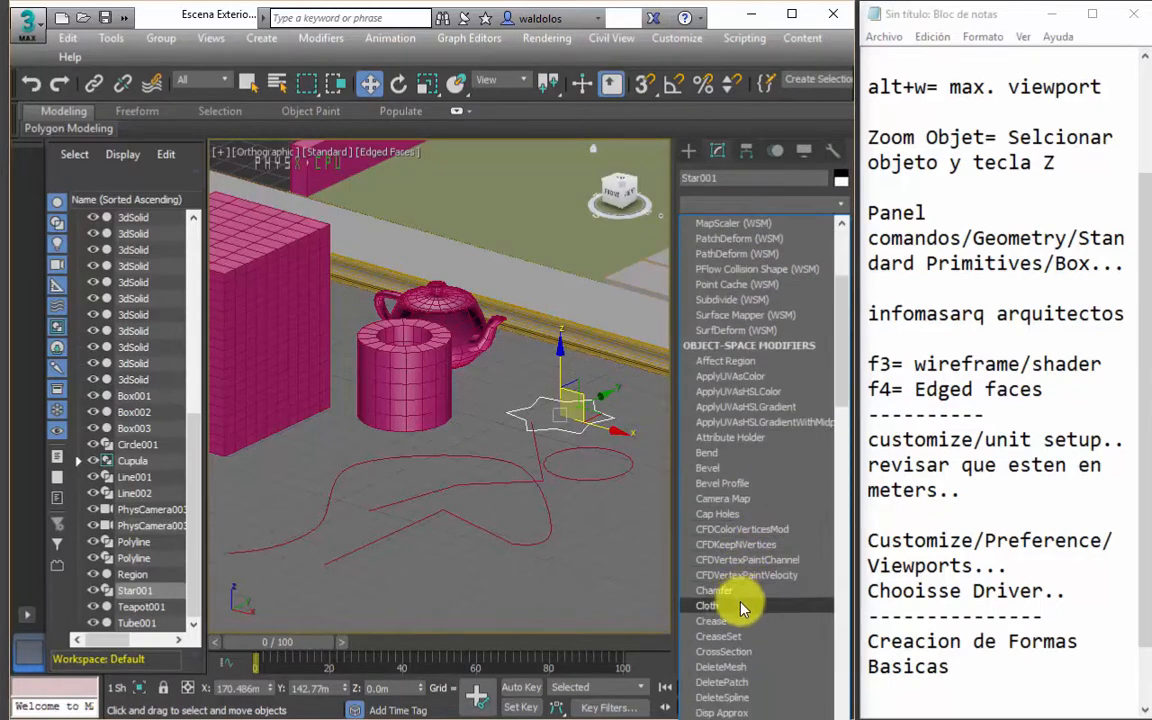
scroll(743, 645, down, 2)
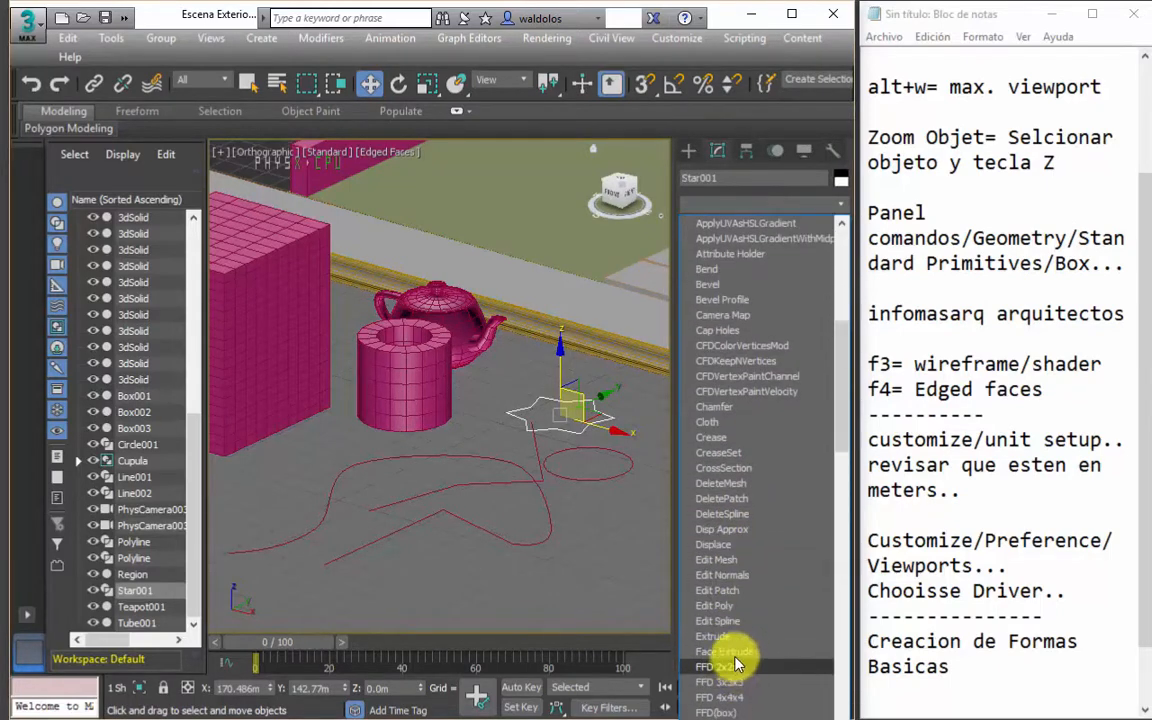
click(736, 636)
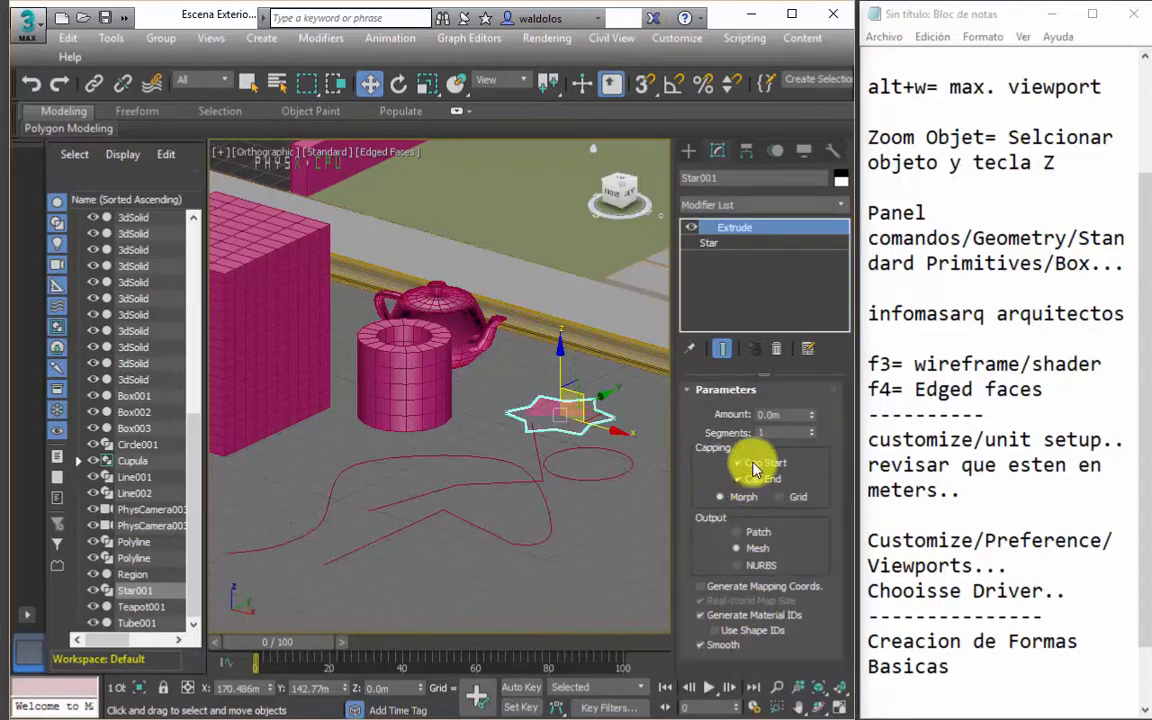
drag(808, 415, 800, 337)
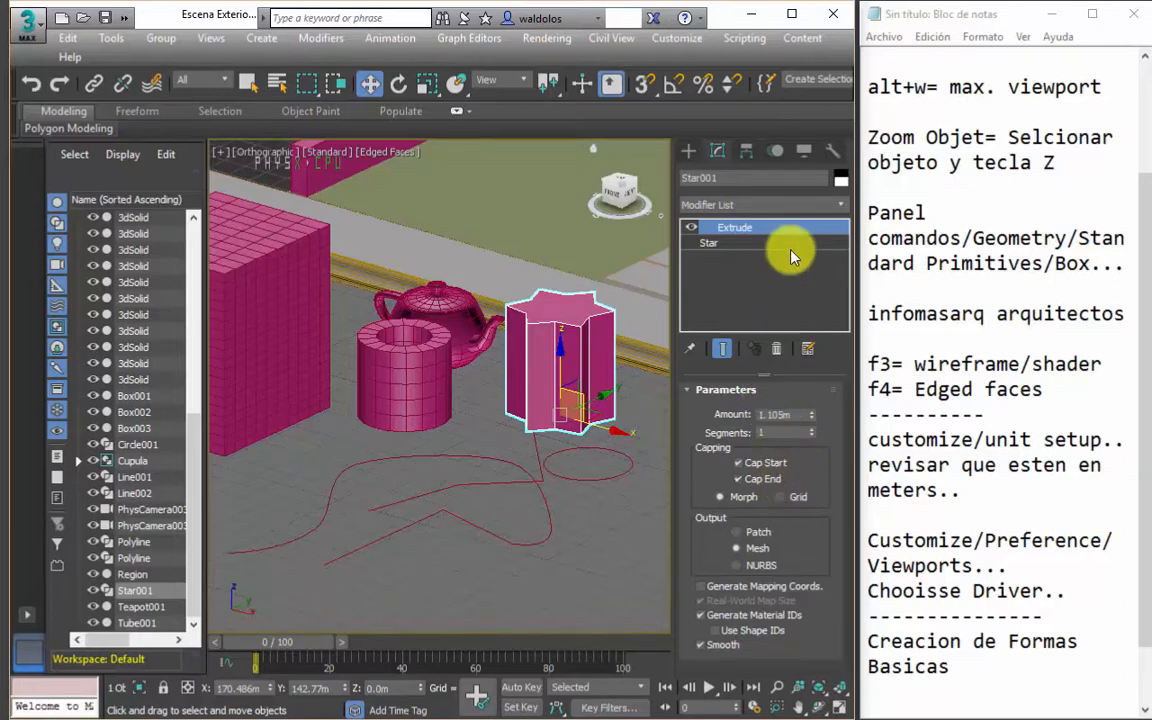
middle_drag(537, 350, 518, 364)
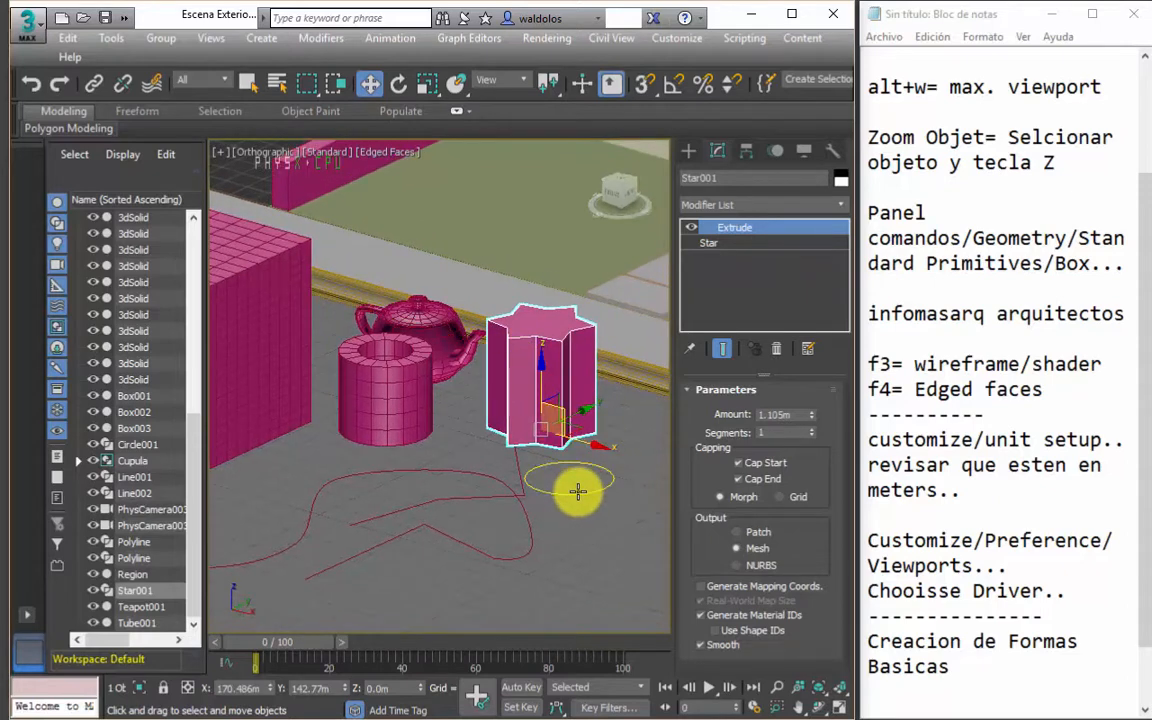
Select the circle and the ground region in turn and examine the context commands available for them.
click(570, 489)
right_click(566, 480)
click(419, 430)
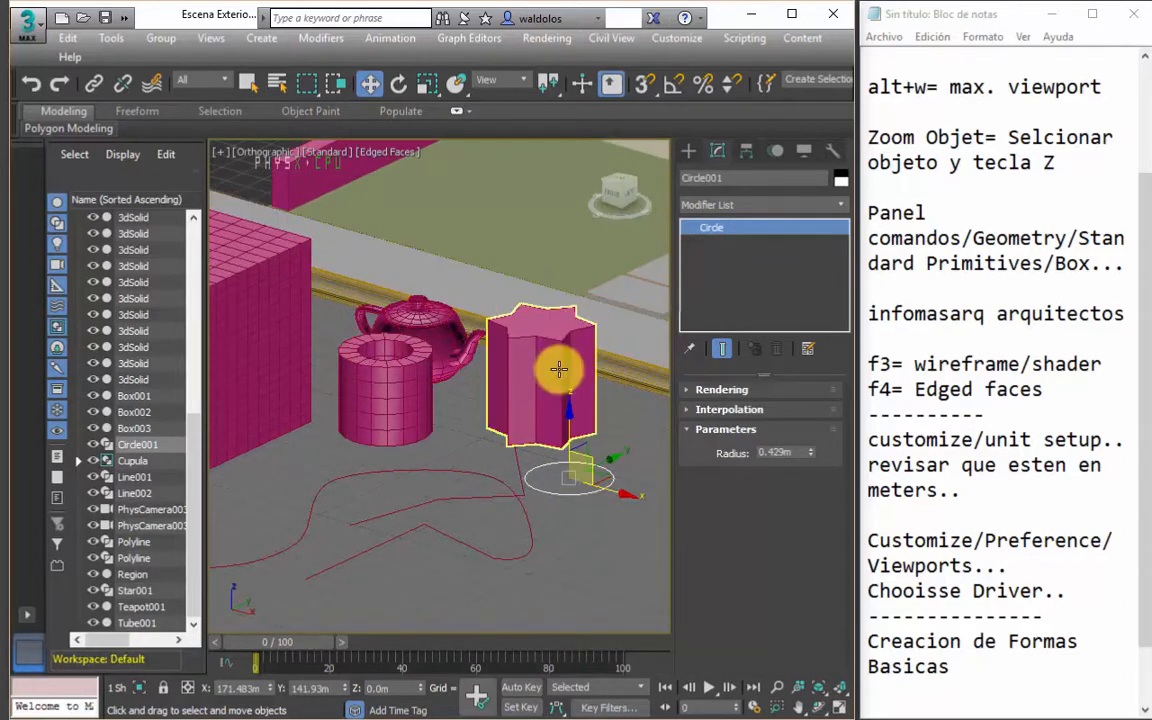
click(442, 468)
right_click(438, 462)
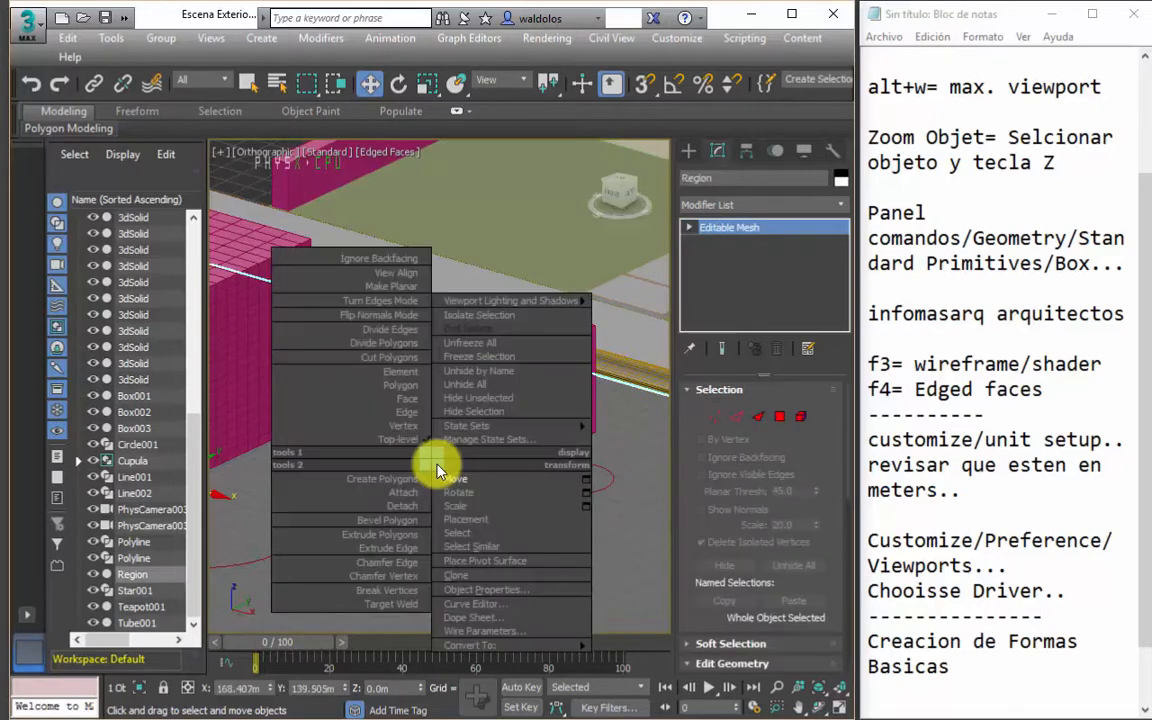
click(488, 478)
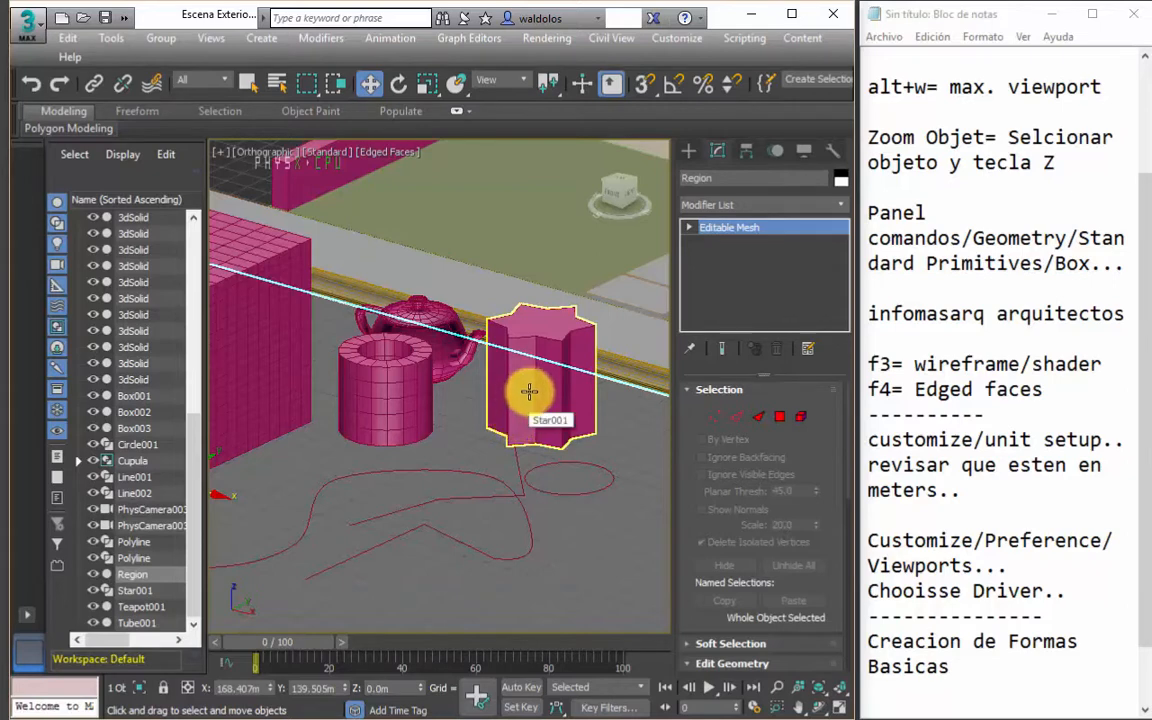
Select the extruded star and browse its available modifiers as far as UVW Map without applying one.
click(527, 456)
click(777, 206)
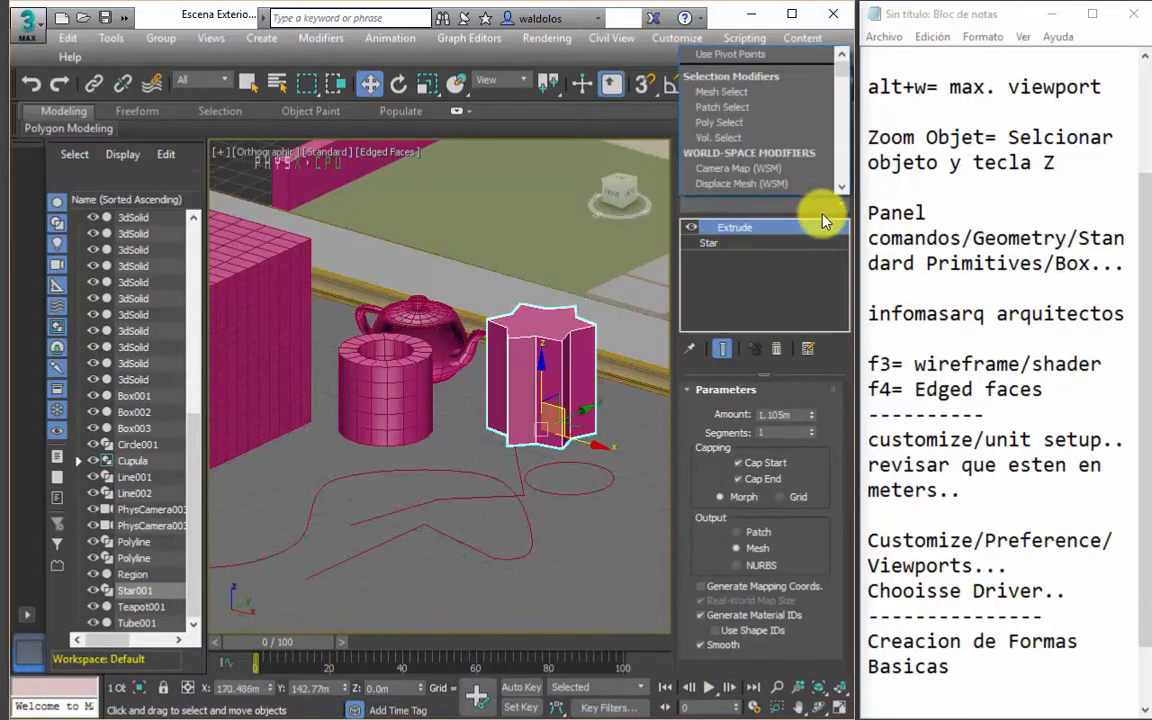
click(823, 207)
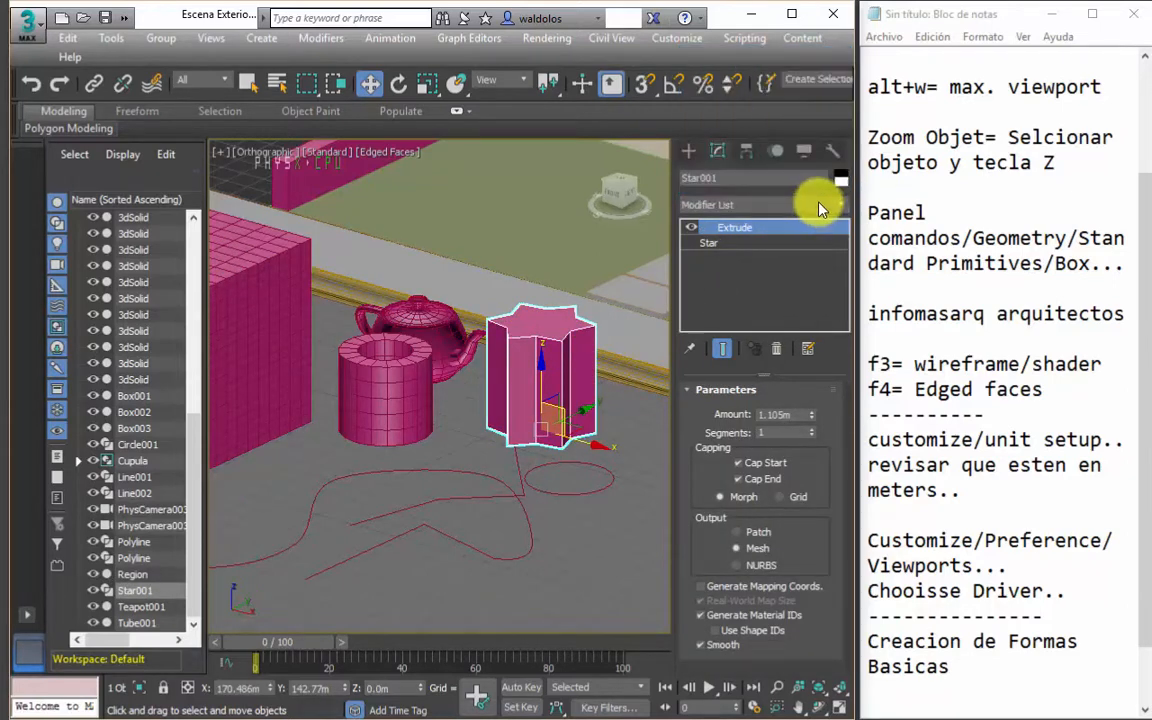
click(818, 202)
scroll(806, 420, down, 15)
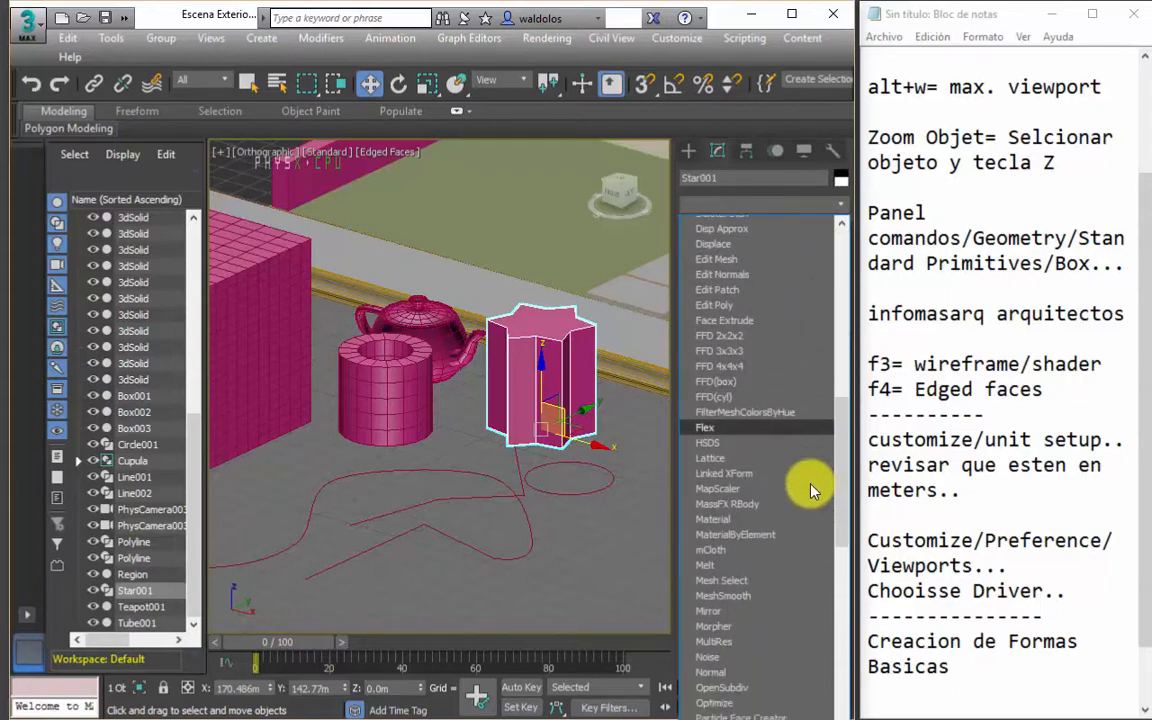
key(u)
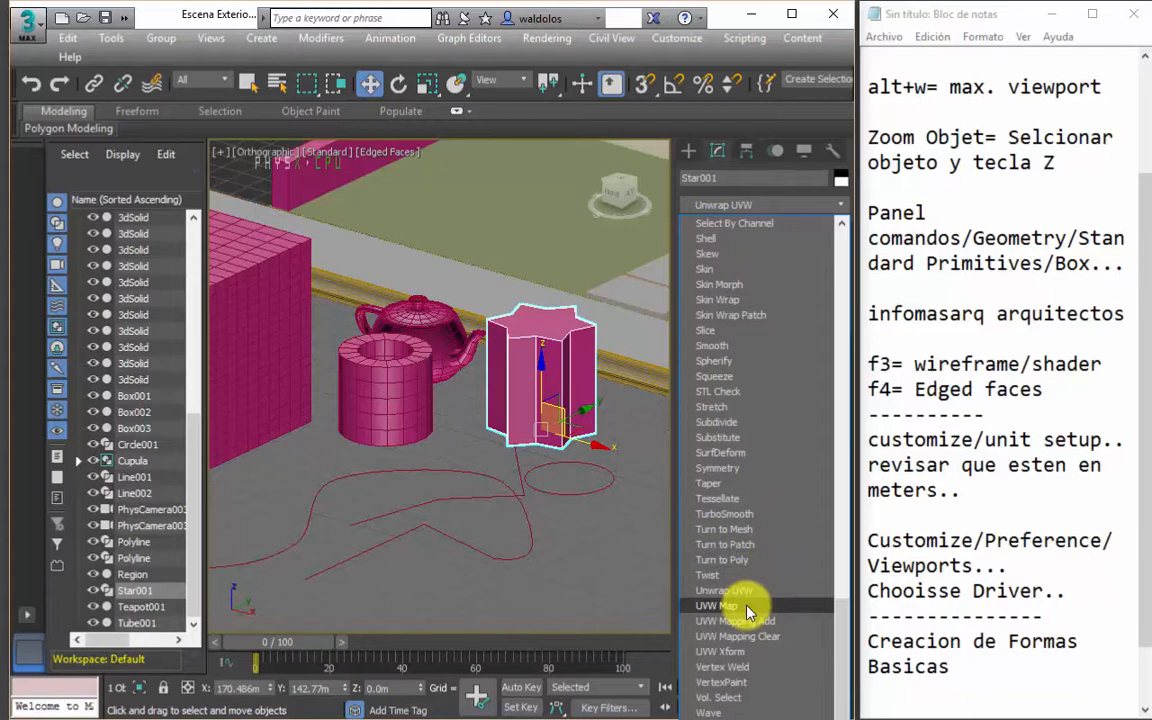
click(639, 604)
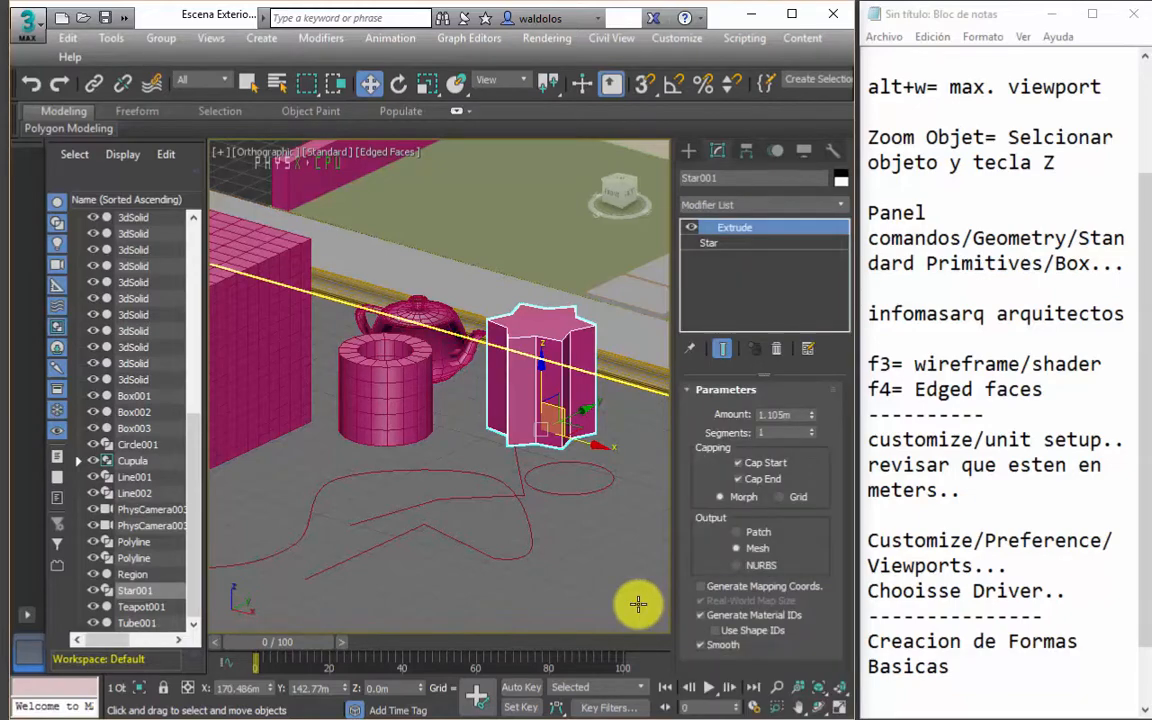
Create a Physical camera on the ground beside the subdivided box, aimed toward the house, with a target distance of about 9.77 m.
click(570, 587)
scroll(569, 585, down, 3)
scroll(545, 552, down, 2)
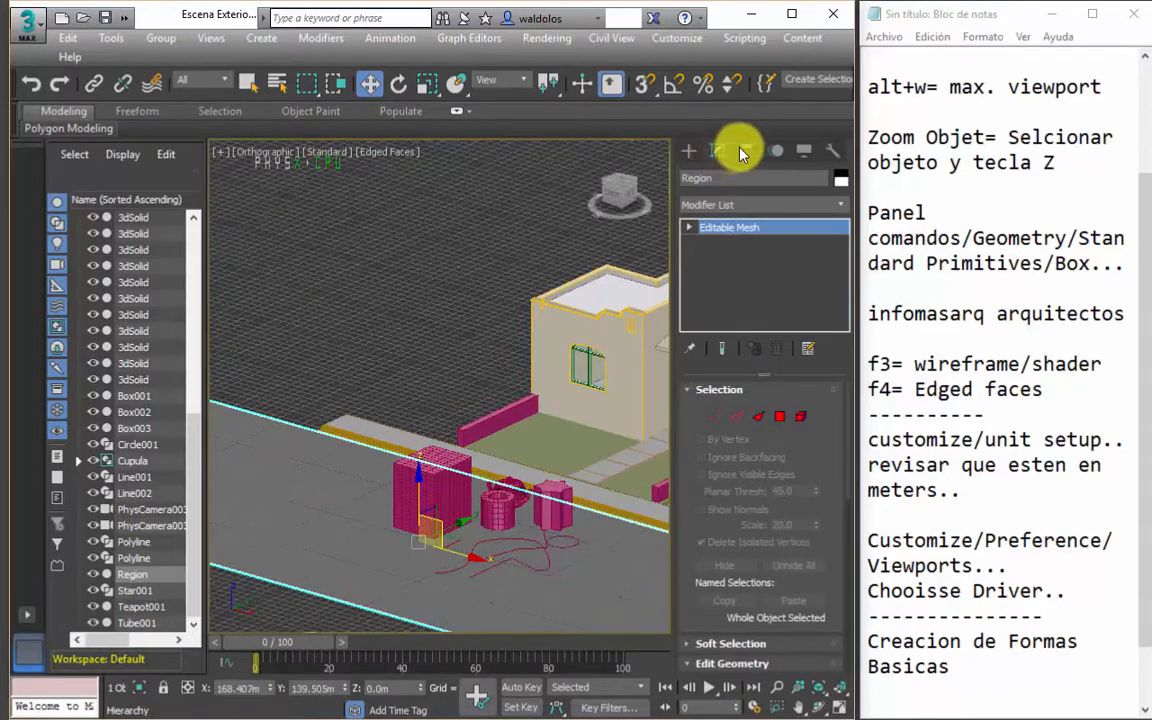
click(692, 150)
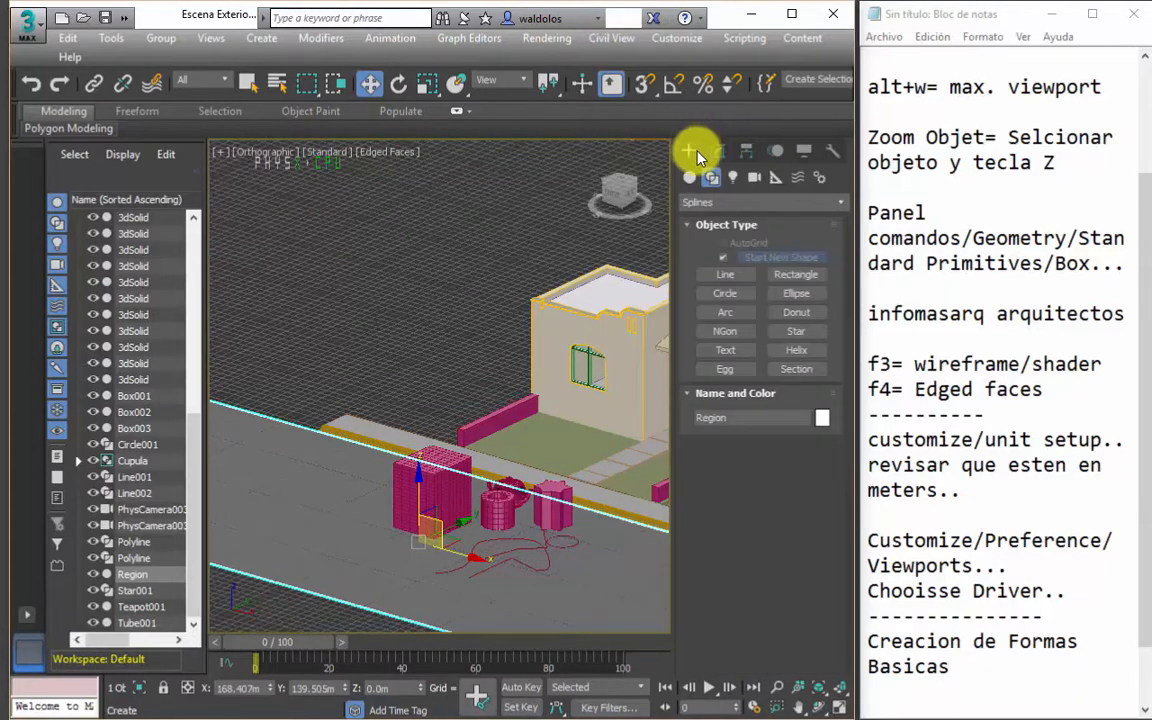
click(711, 177)
click(755, 178)
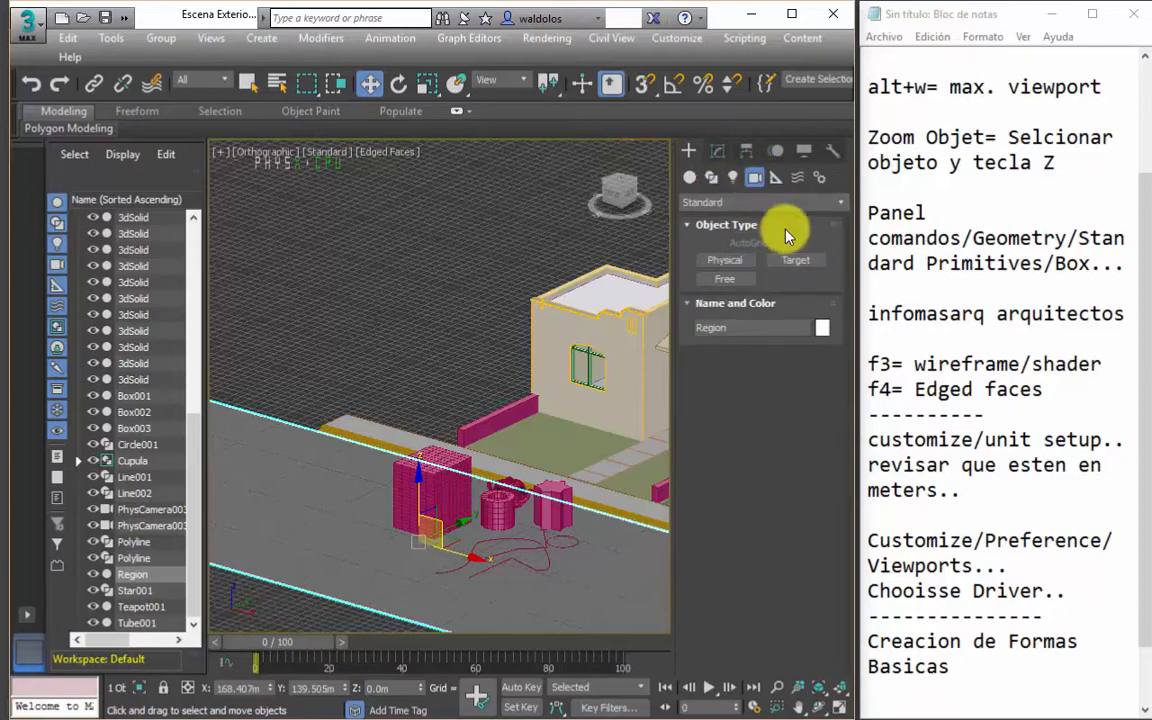
click(733, 261)
drag(331, 538, 622, 460)
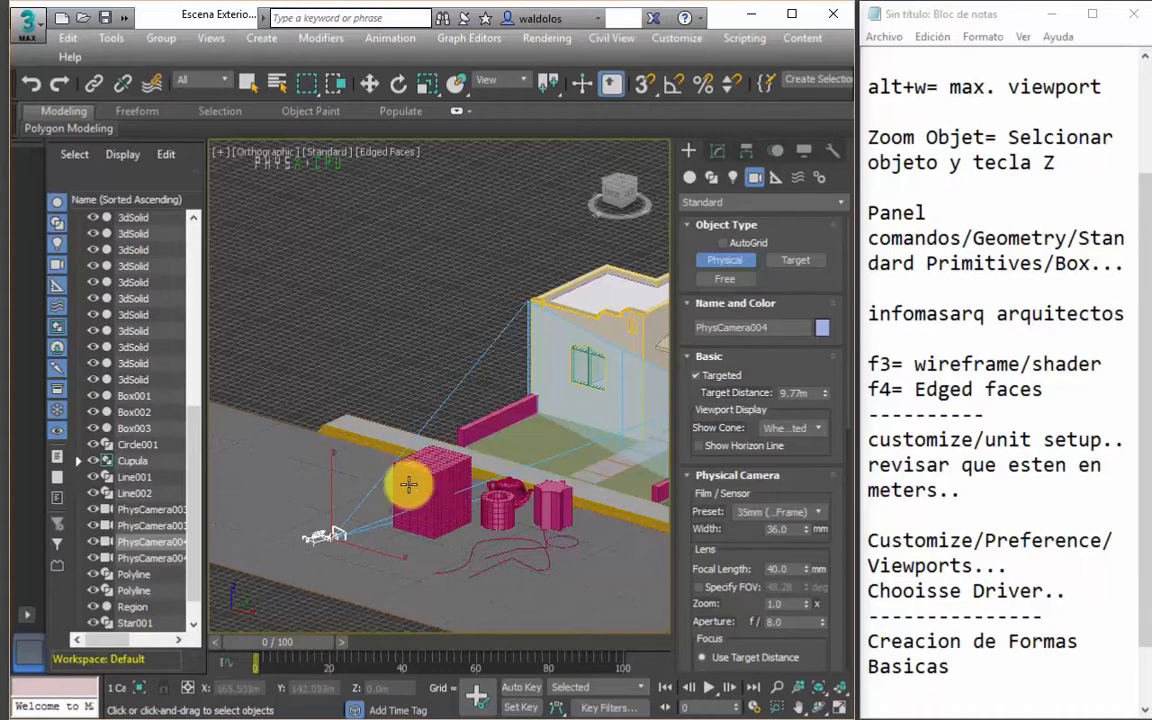
Move the new physical camera along the Y axis, farther back from the house, to about Y 137.681 m.
key(w)
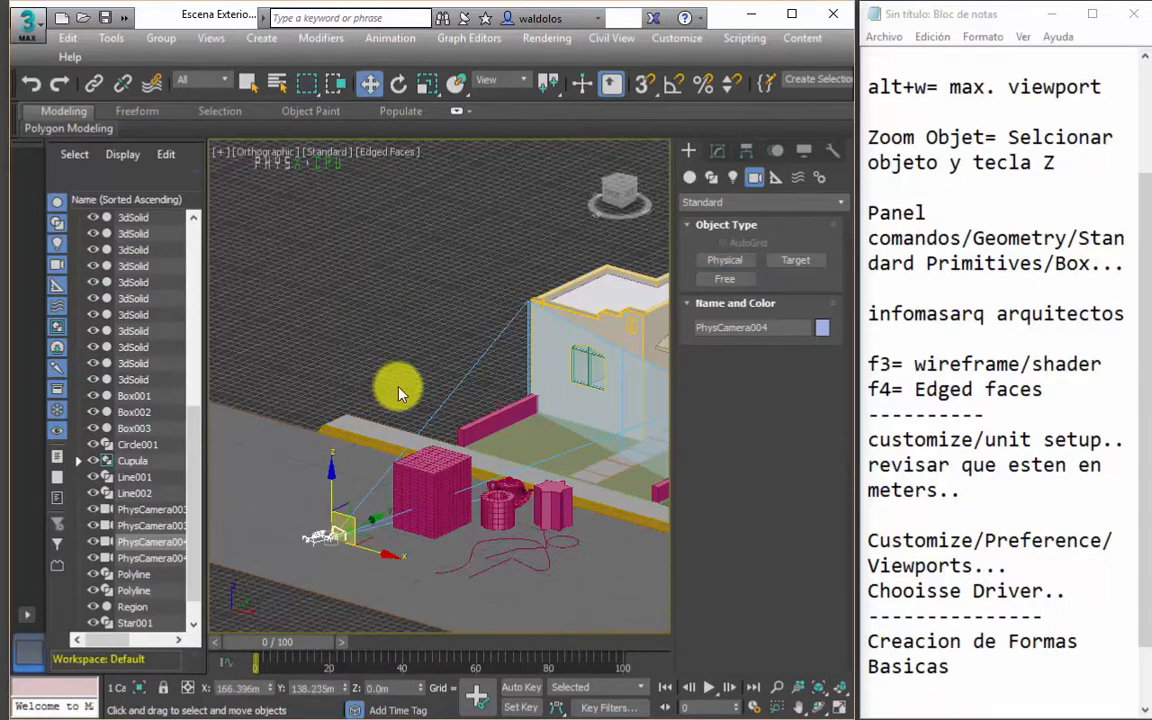
right_click(396, 382)
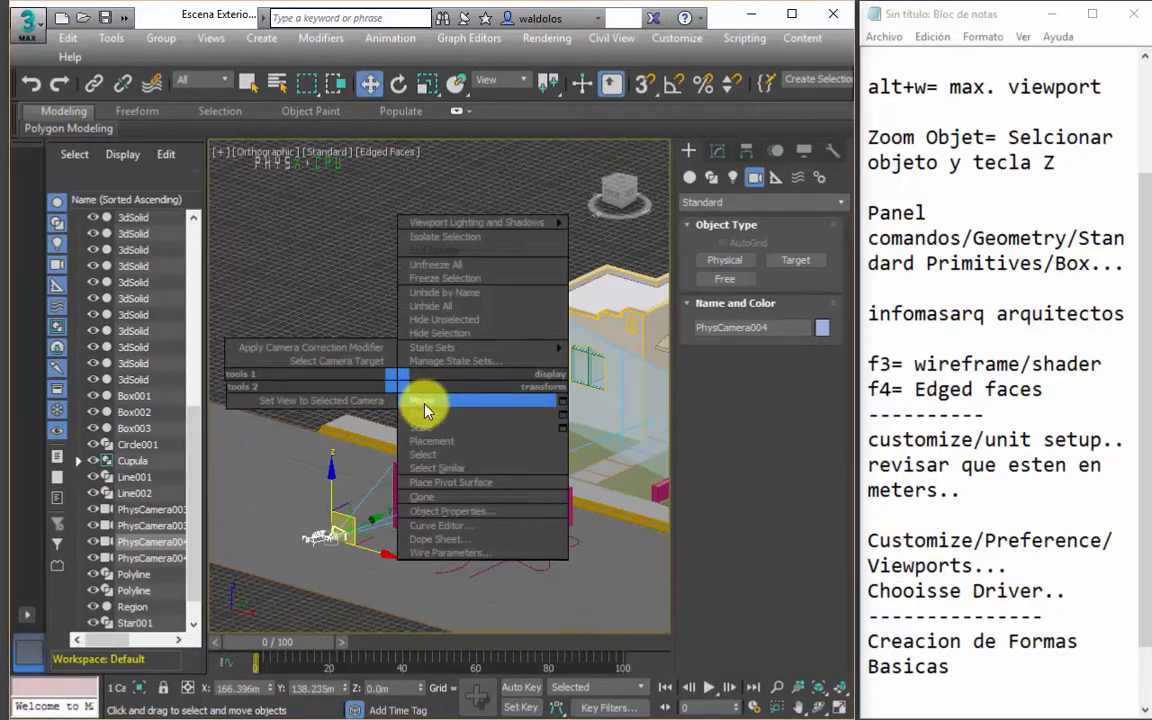
click(425, 404)
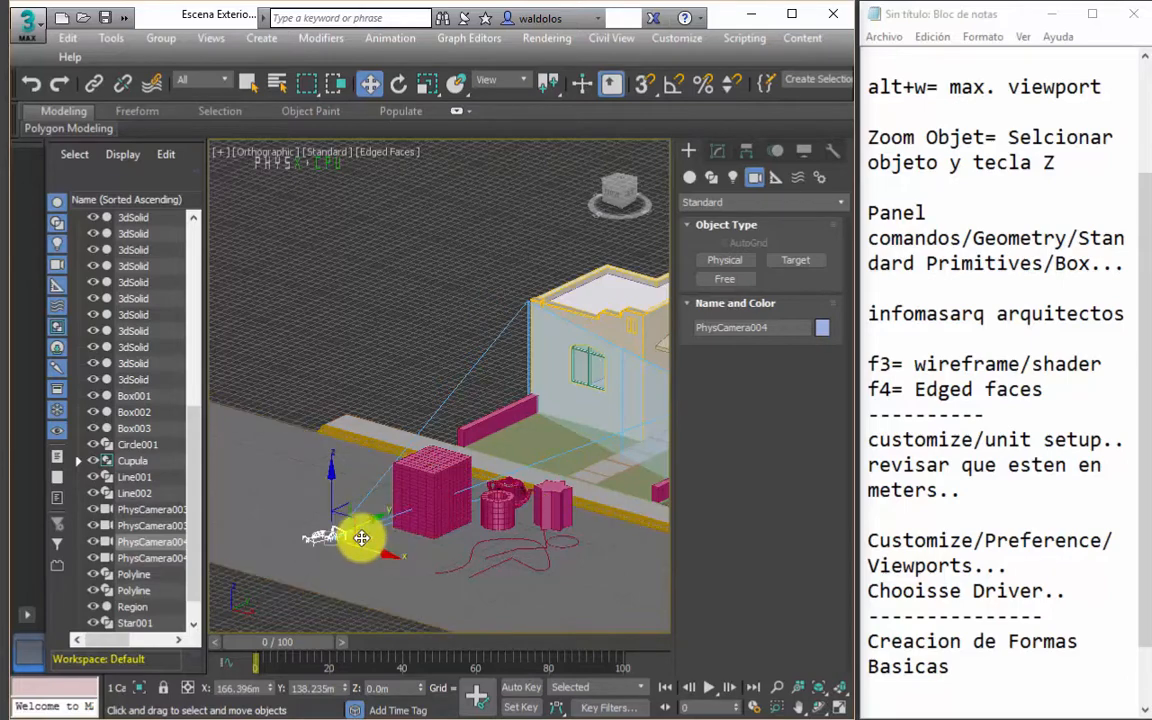
scroll(347, 527, up, 2)
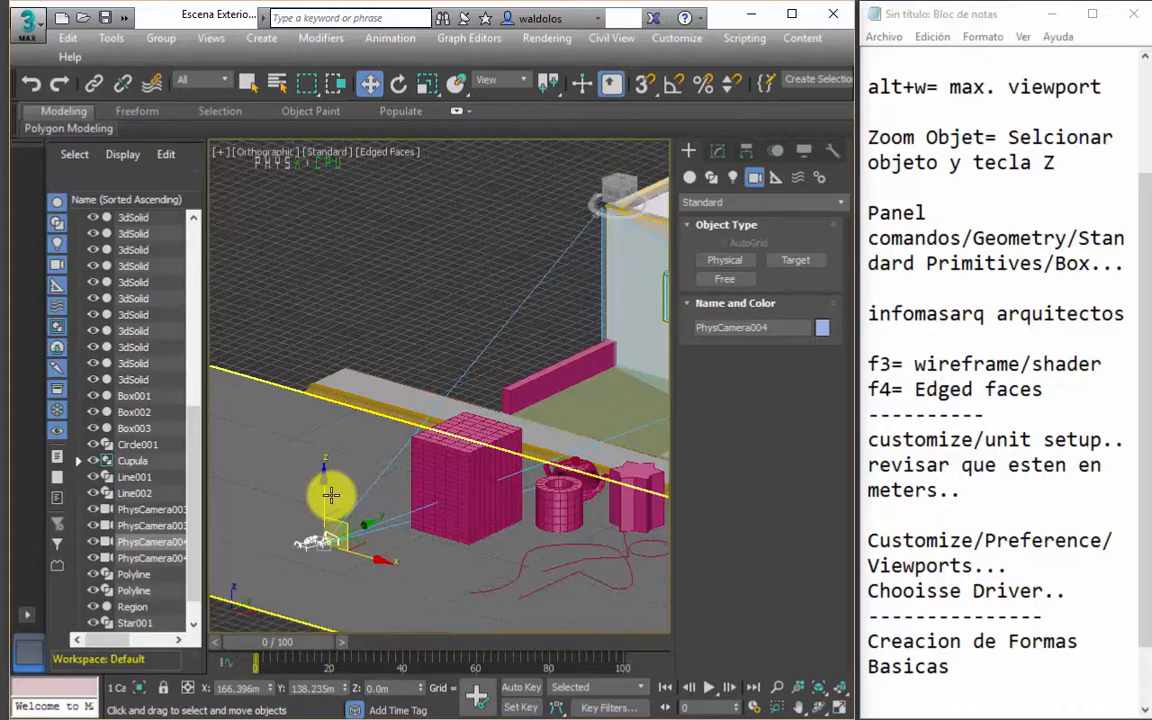
drag(321, 491, 413, 493)
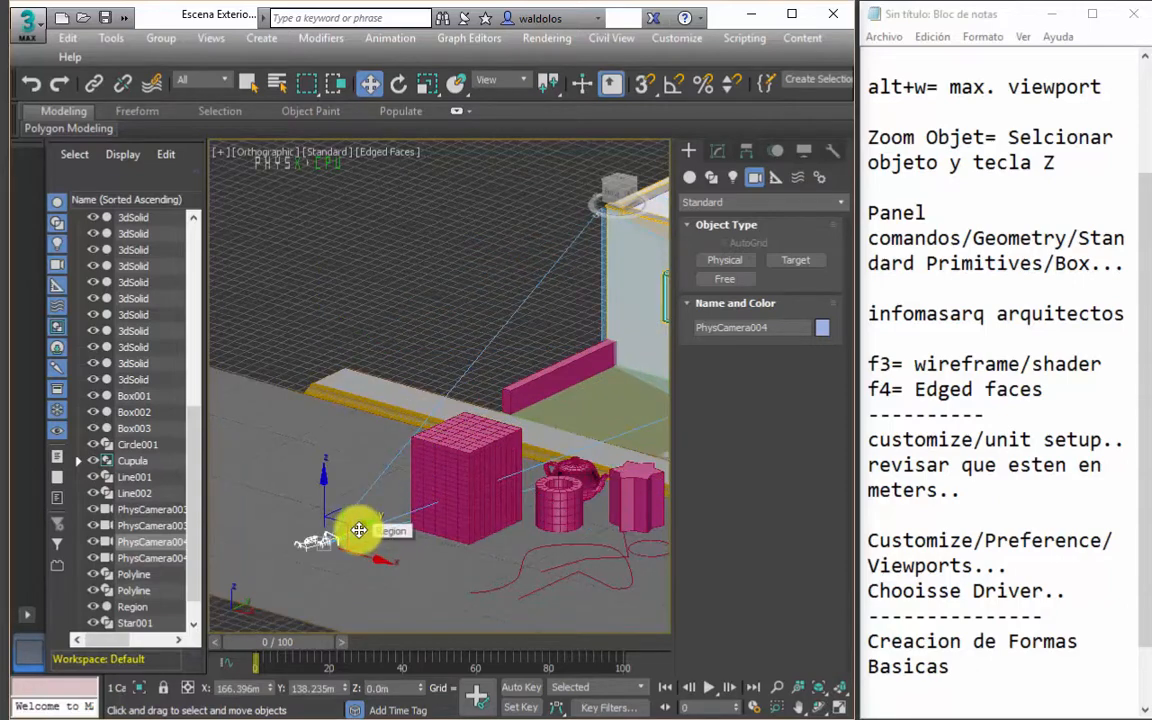
drag(359, 530, 247, 556)
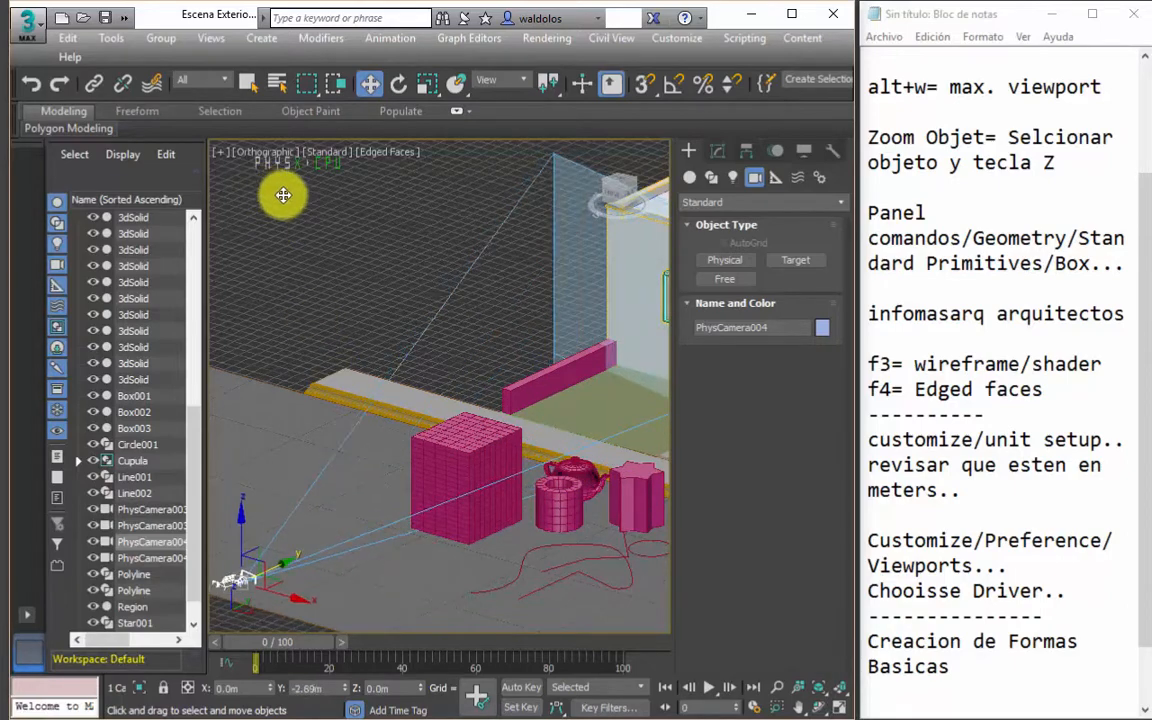
Raise the physical camera off the ground and set its Z height to 1.55 m.
alt+middle_drag(283, 195, 615, 508)
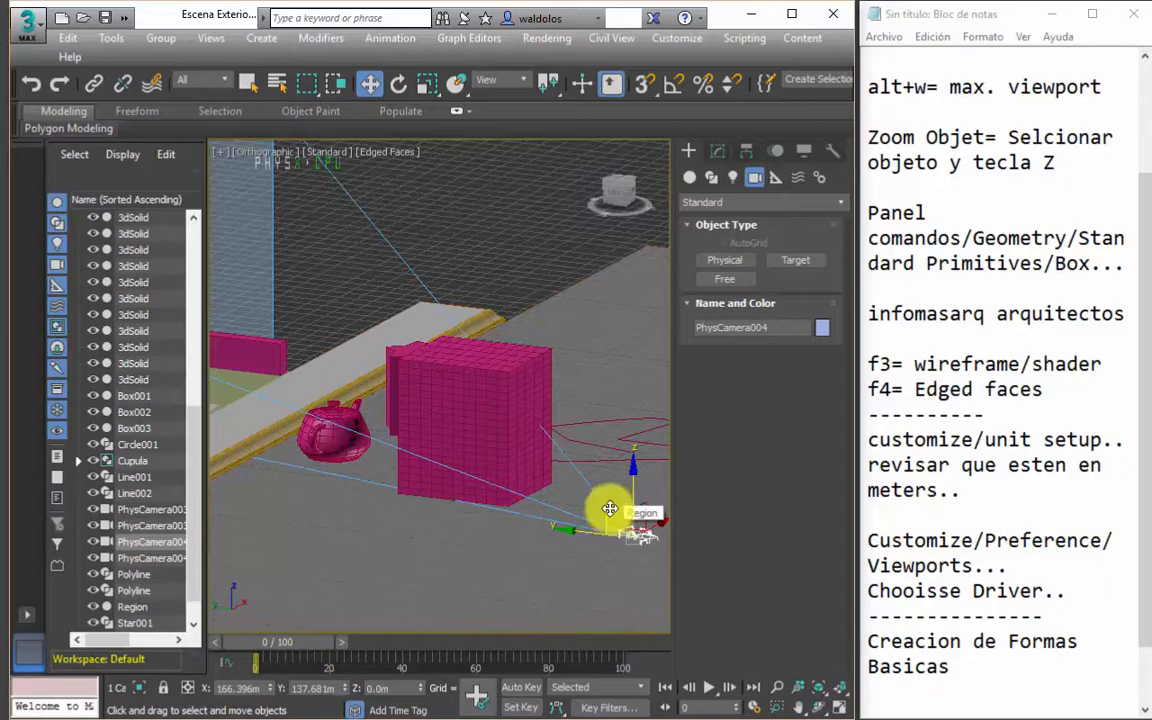
drag(609, 509, 602, 433)
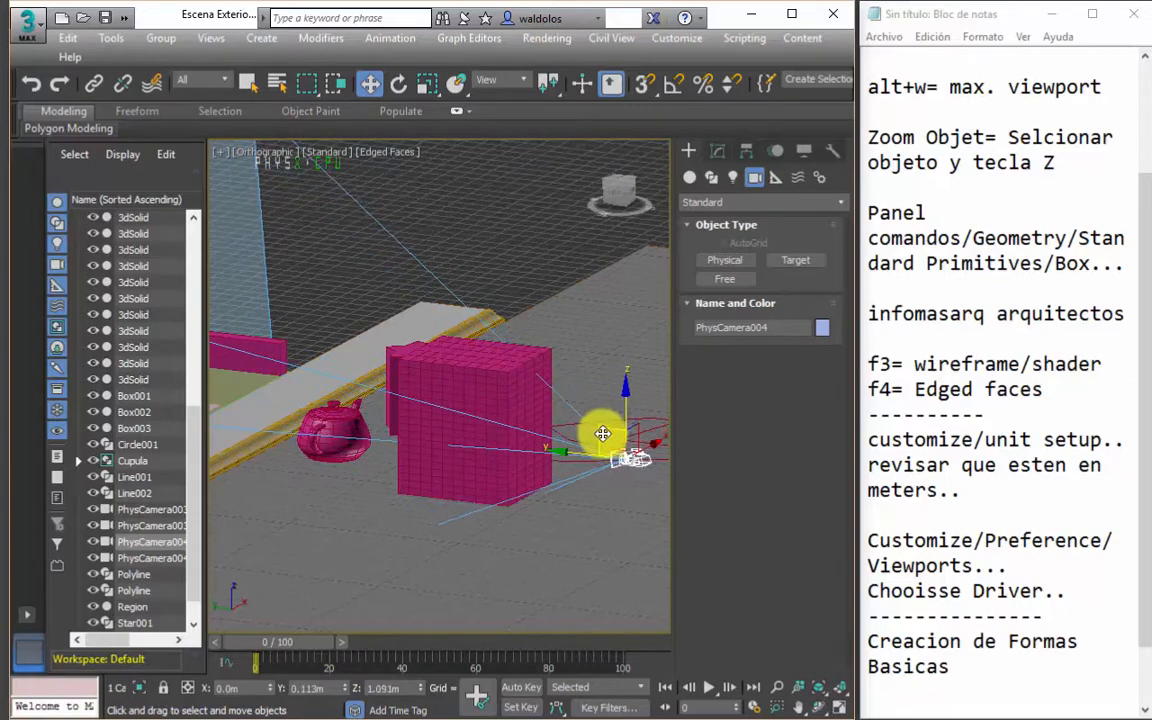
alt+middle_drag(602, 433, 585, 612)
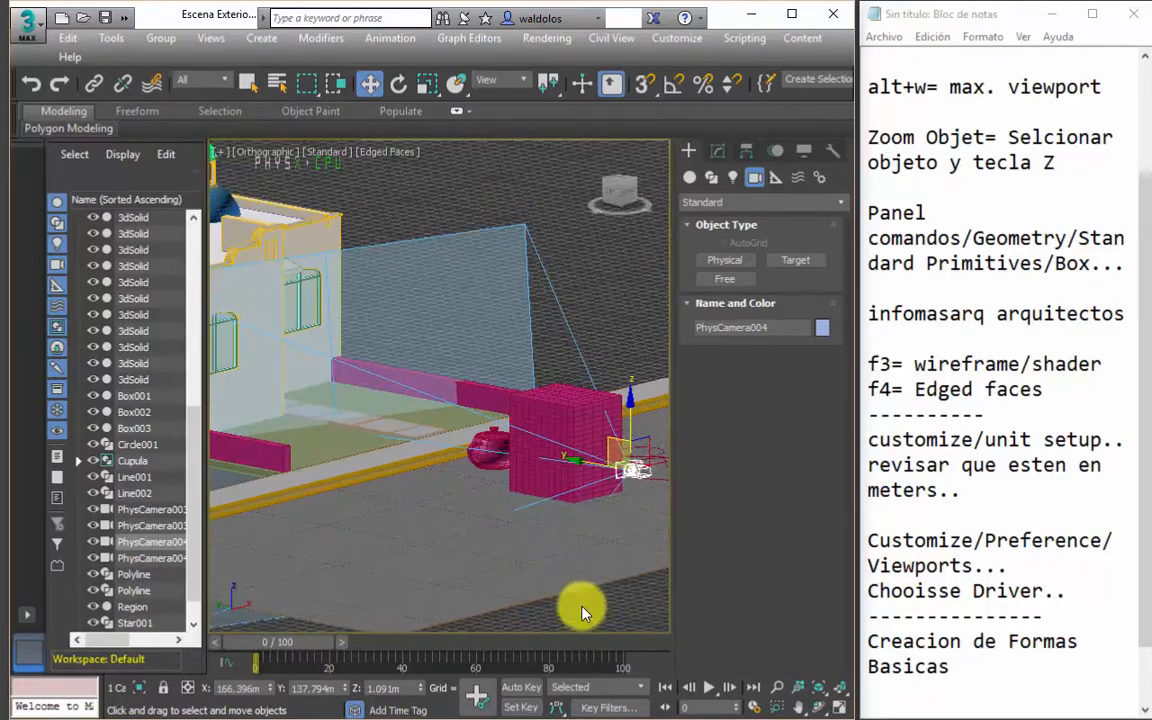
double_click(394, 690)
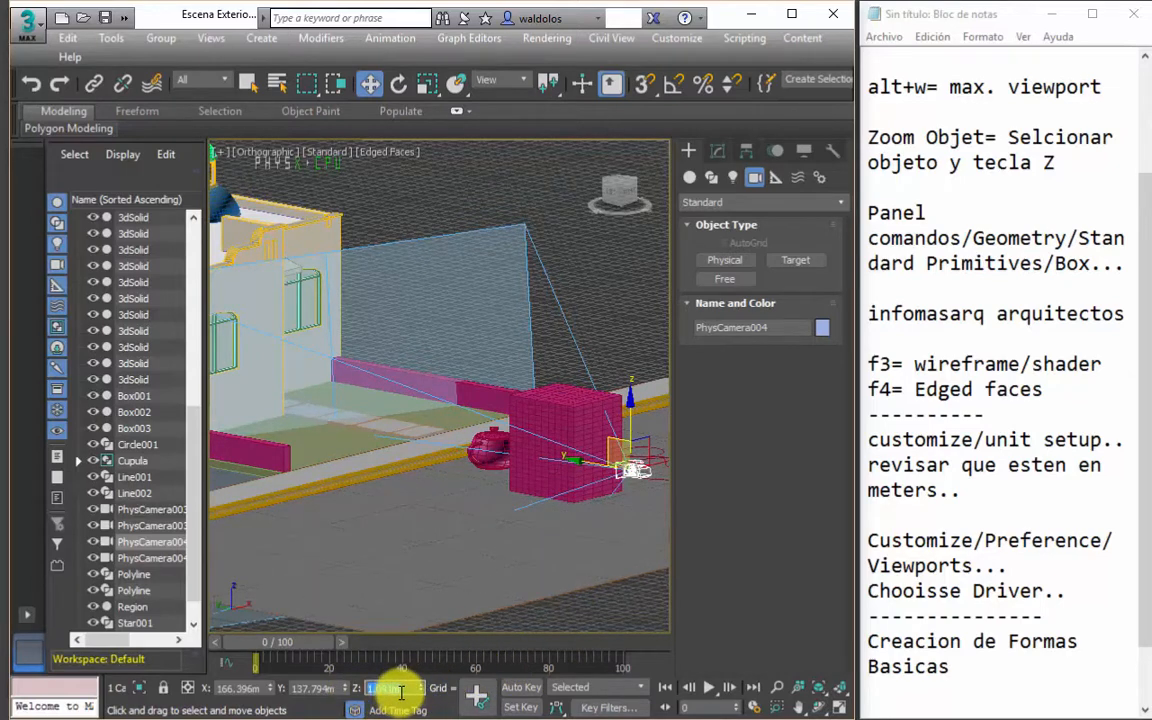
text(0)
key(Return)
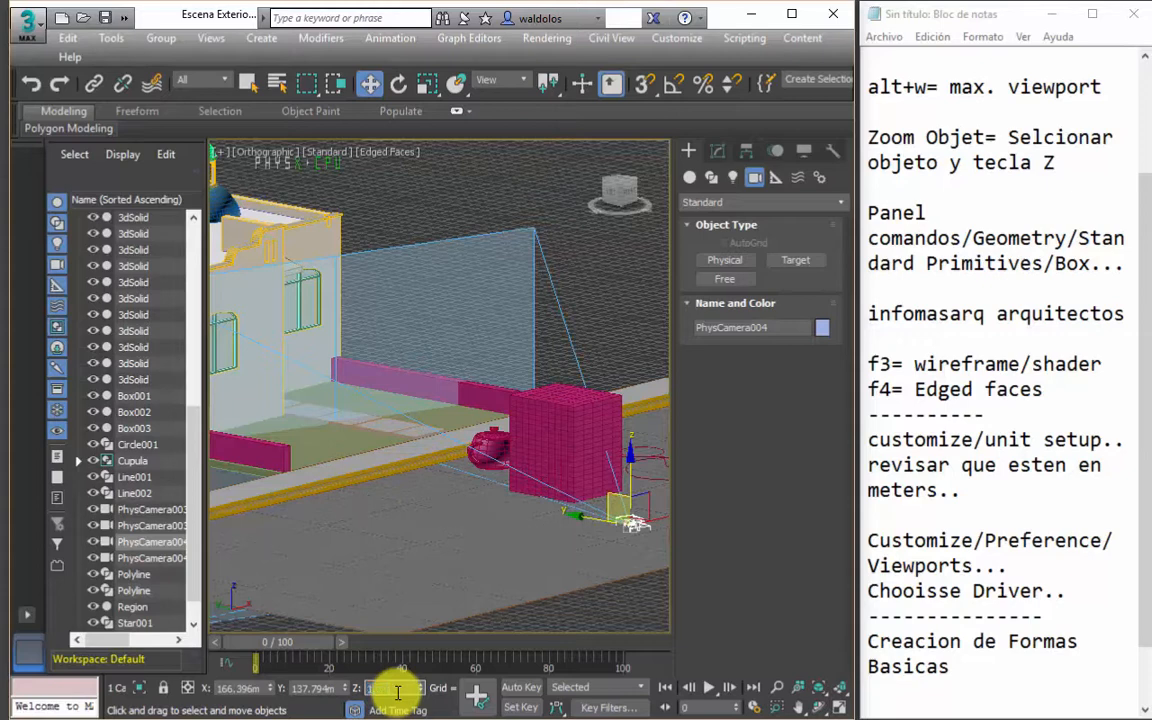
key(Return)
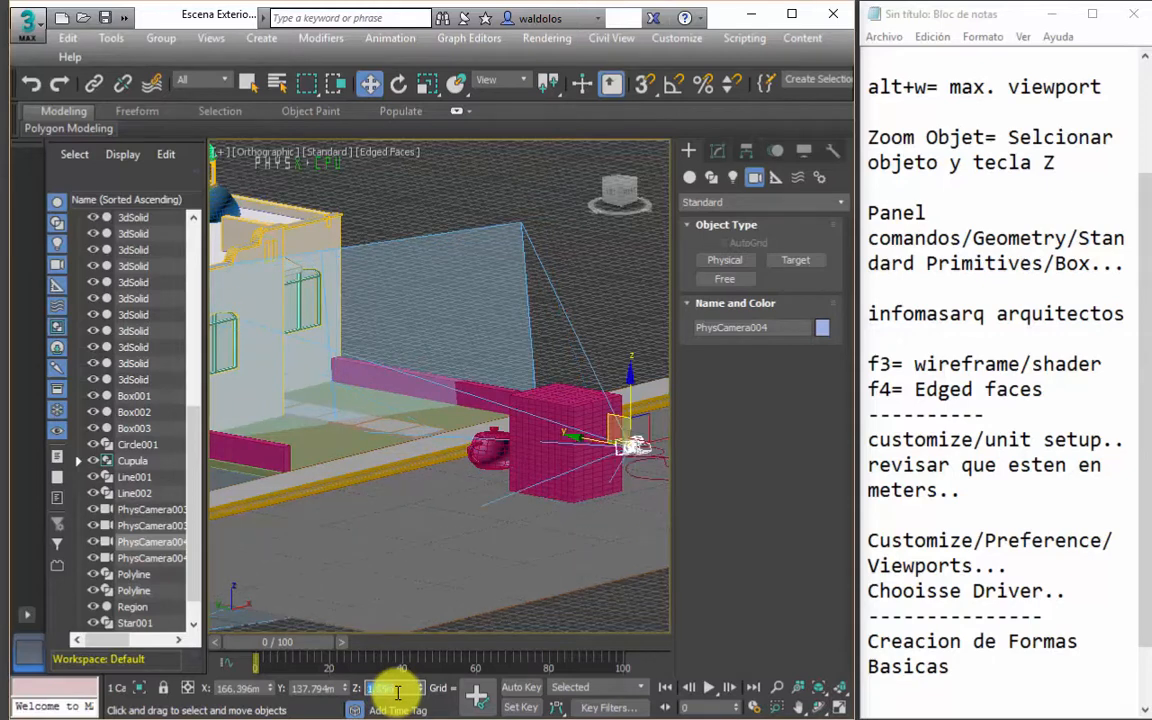
Lock the selection on the physical camera, release the lock and deselect everything.
middle_drag(365, 540, 514, 599)
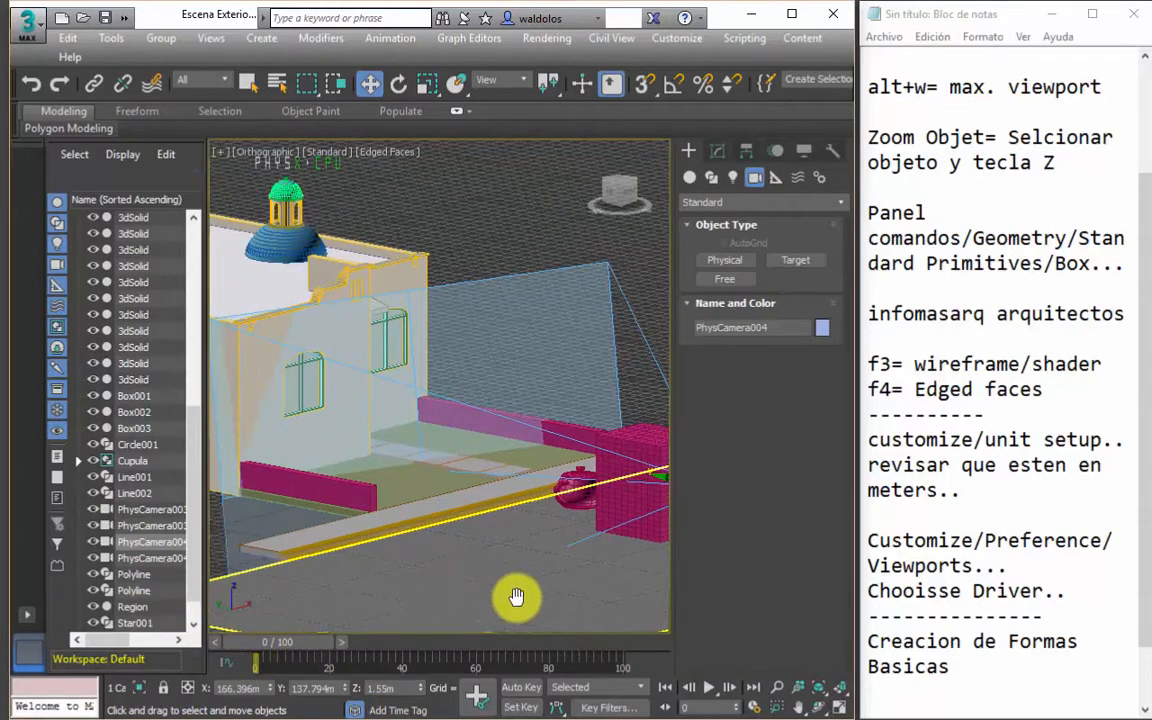
alt+middle_drag(473, 543, 380, 446)
key(space)
scroll(545, 471, down, 4)
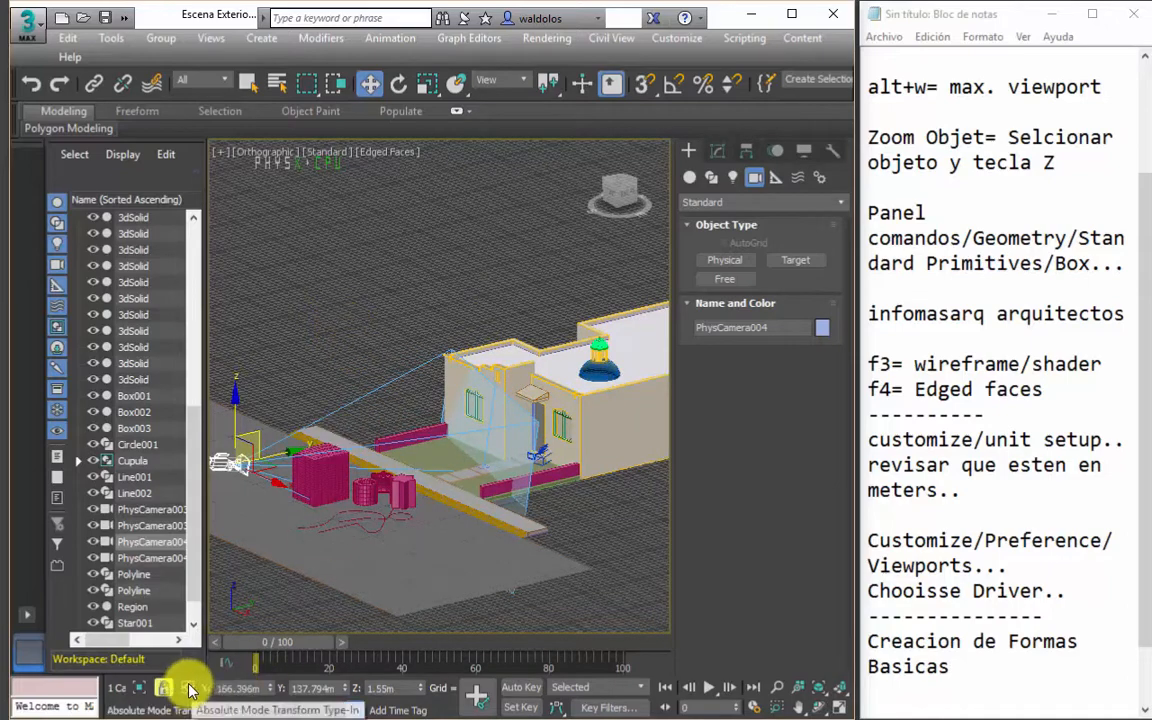
click(355, 302)
scroll(470, 394, up, 4)
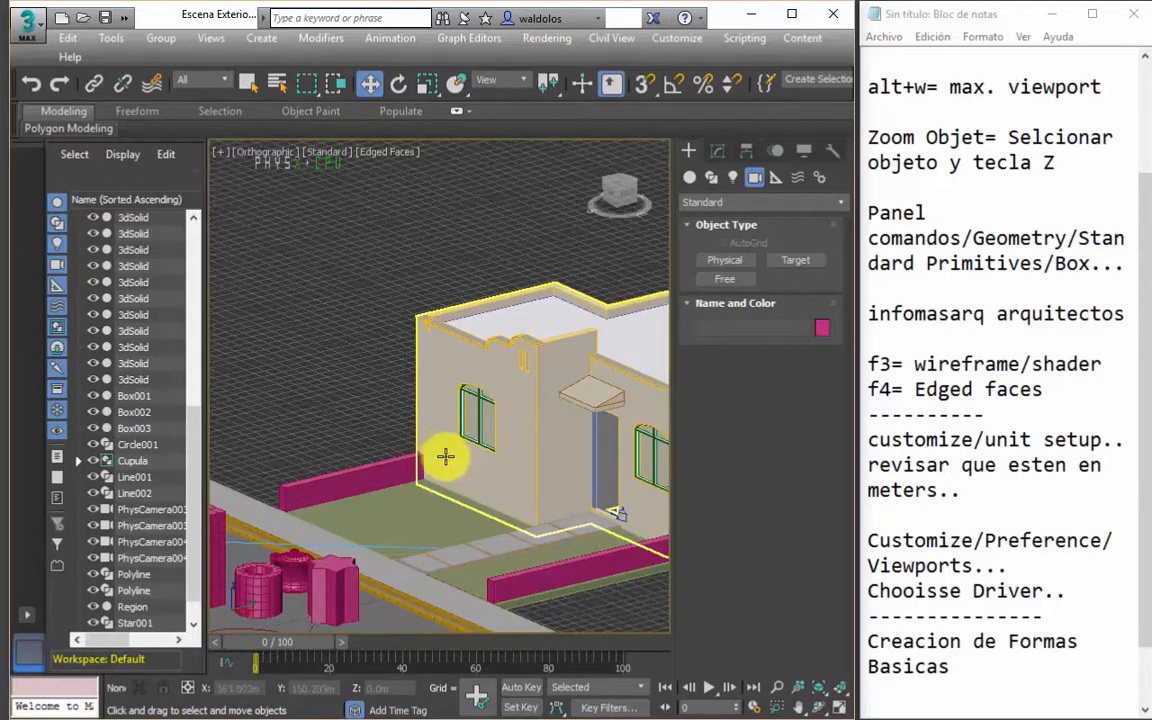
scroll(445, 456, down, 4)
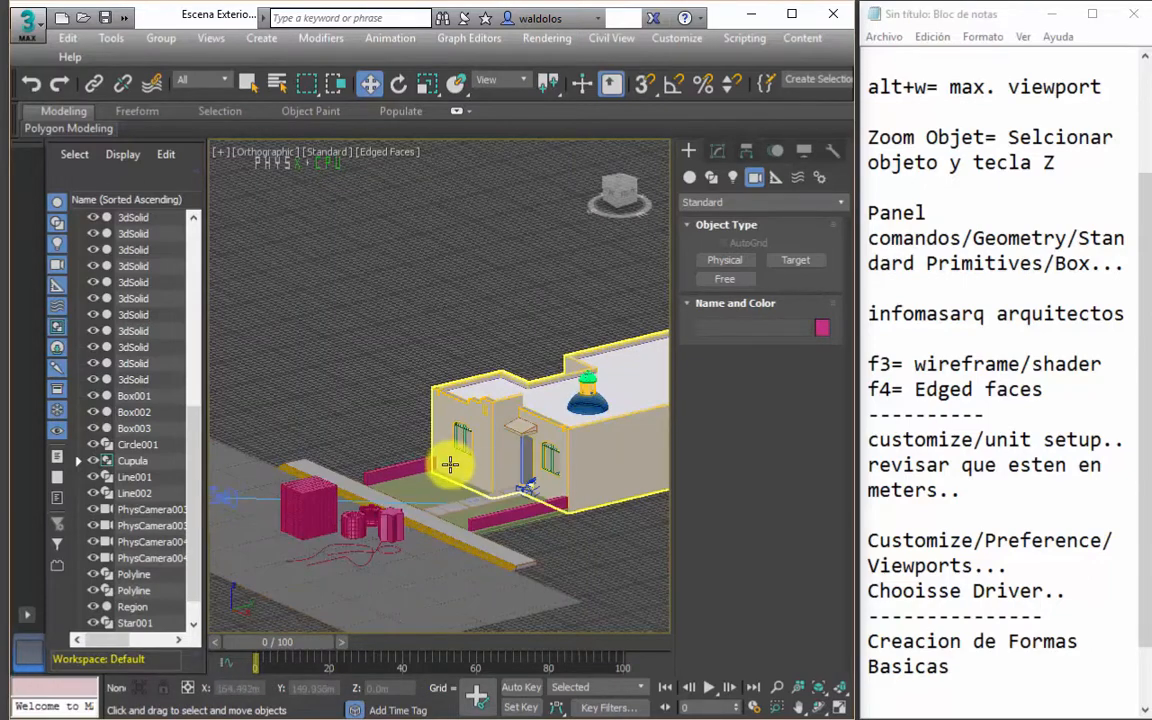
Try to select the new physical camera's target on the walkway in front of the house.
click(381, 503)
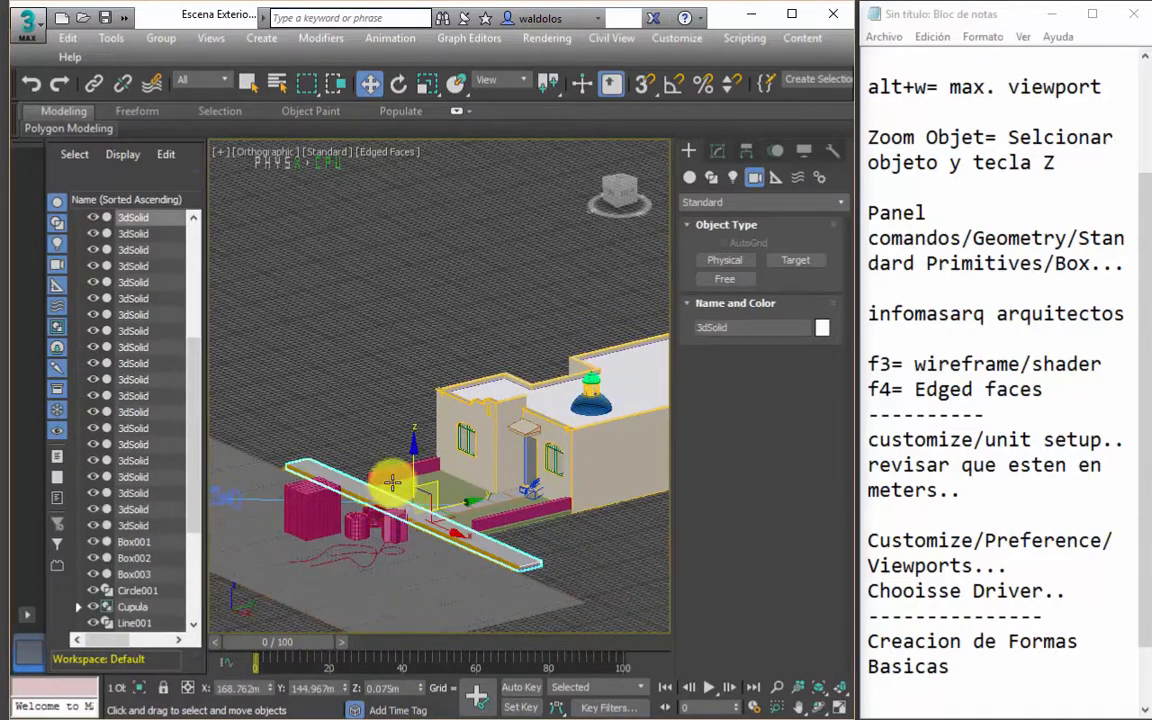
click(373, 406)
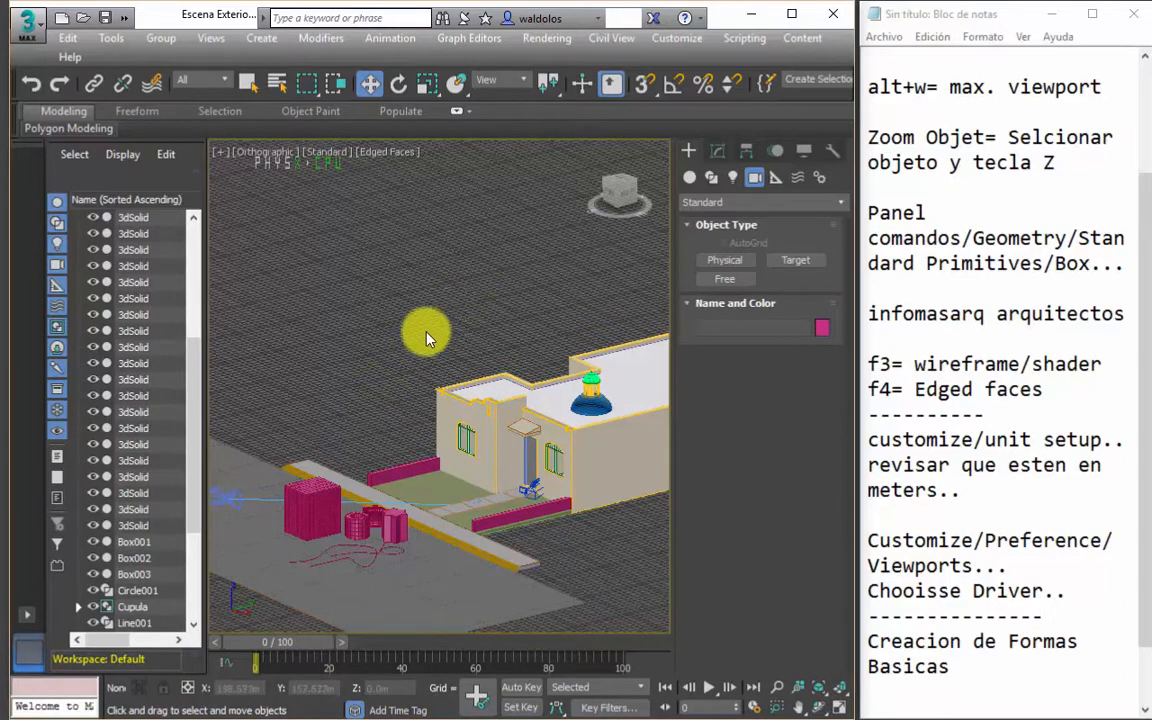
drag(500, 345, 358, 445)
click(365, 376)
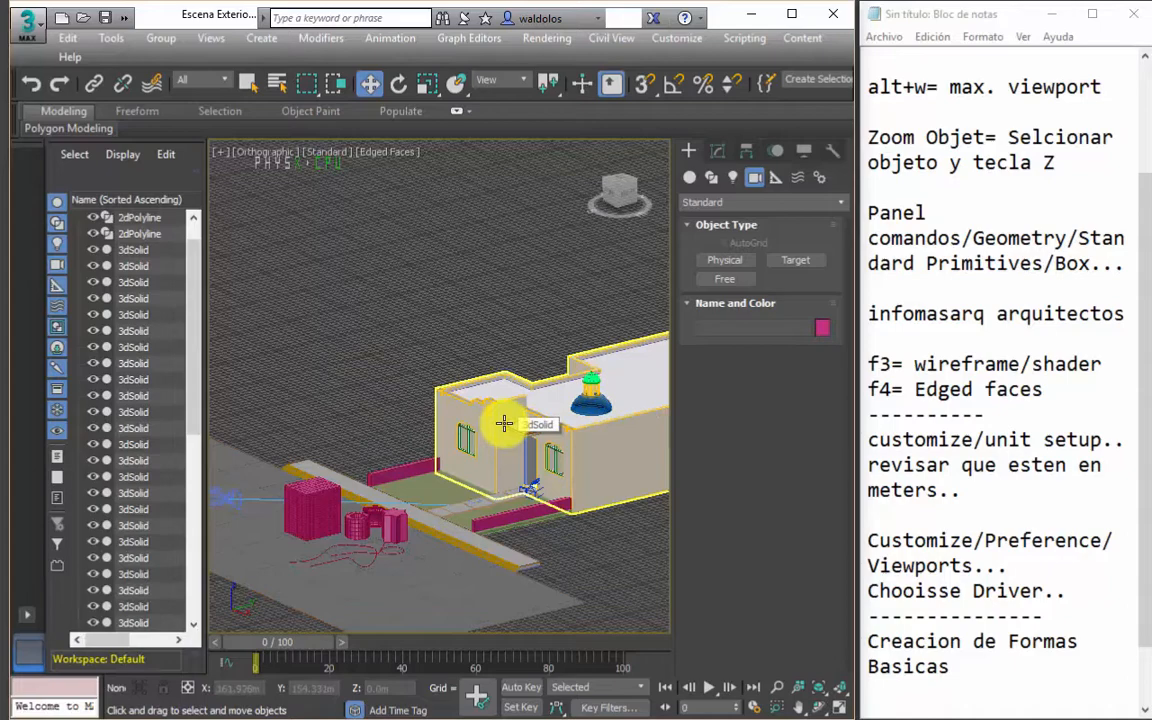
middle_drag(463, 548, 513, 550)
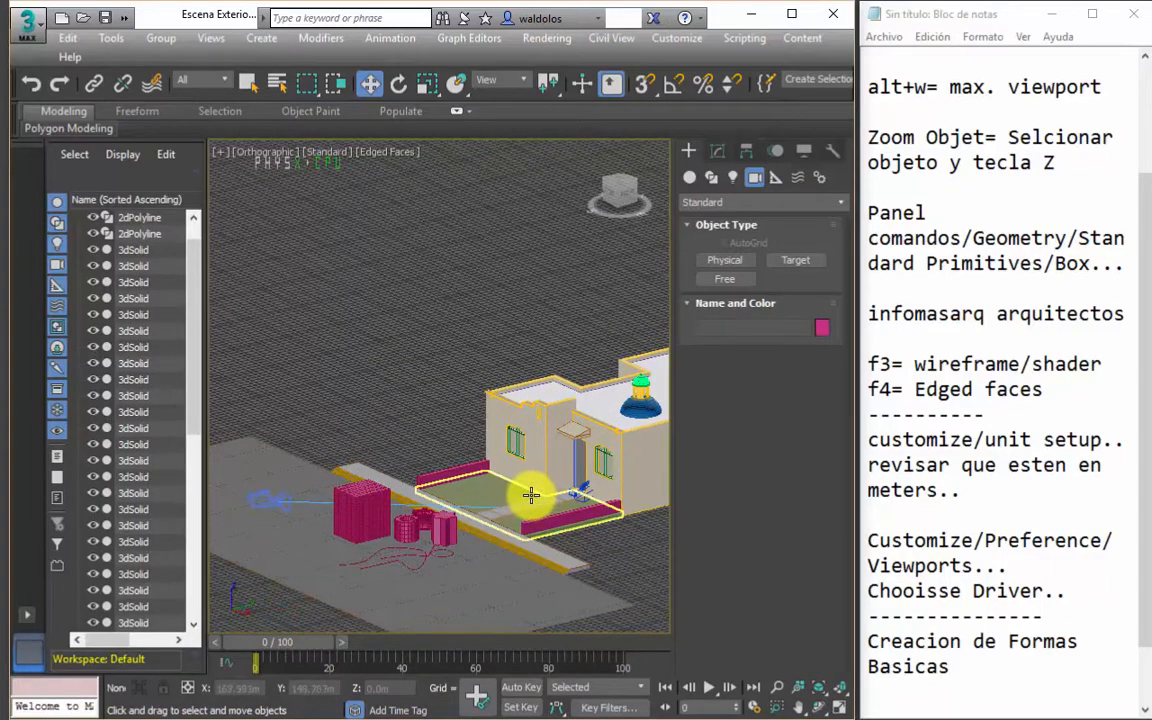
click(522, 505)
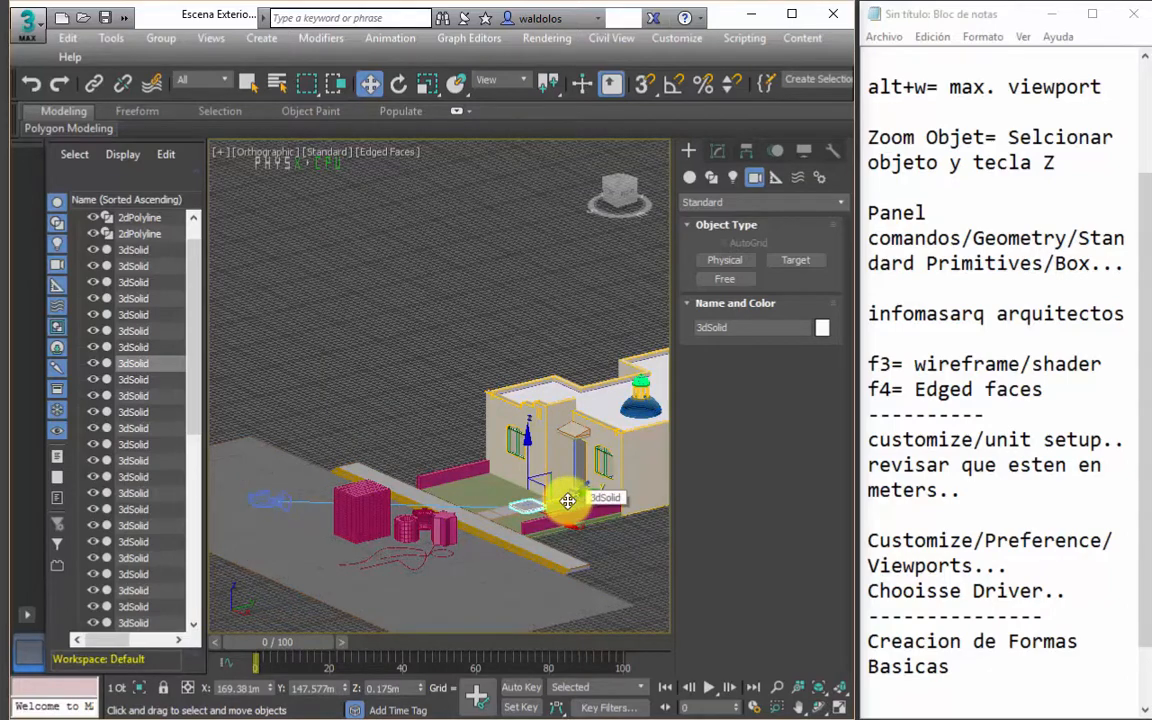
click(326, 160)
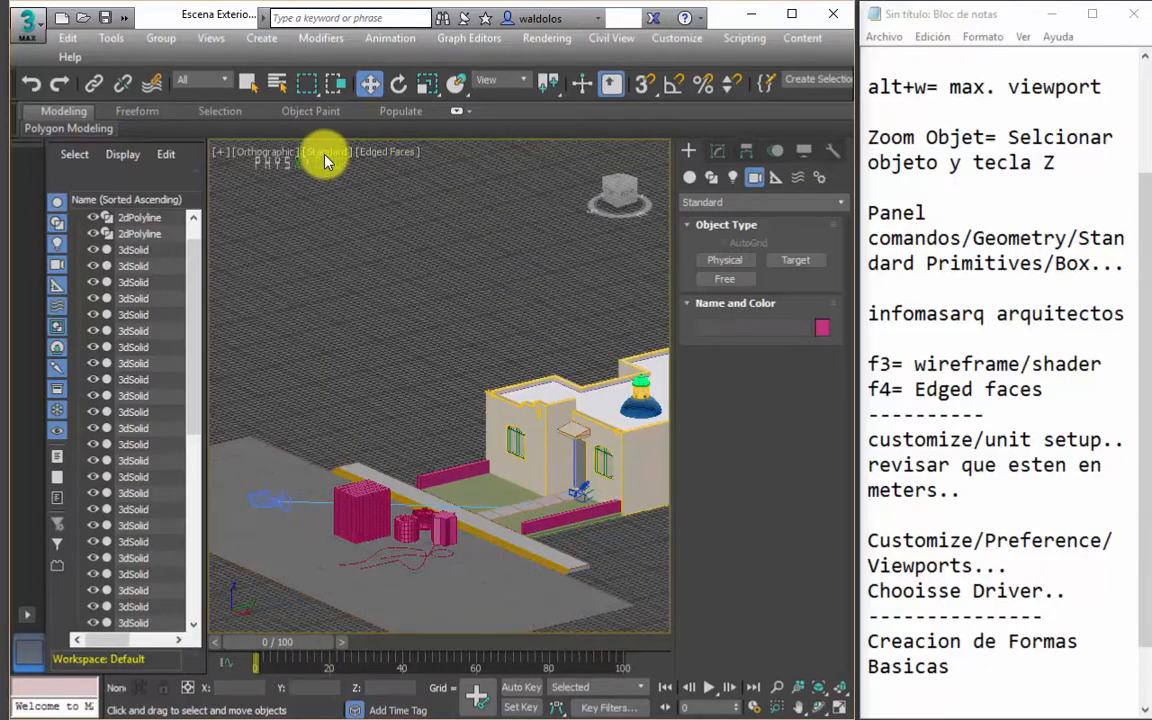
Change the viewport display from shaded faces to Wireframe Override.
click(330, 152)
click(371, 151)
click(376, 155)
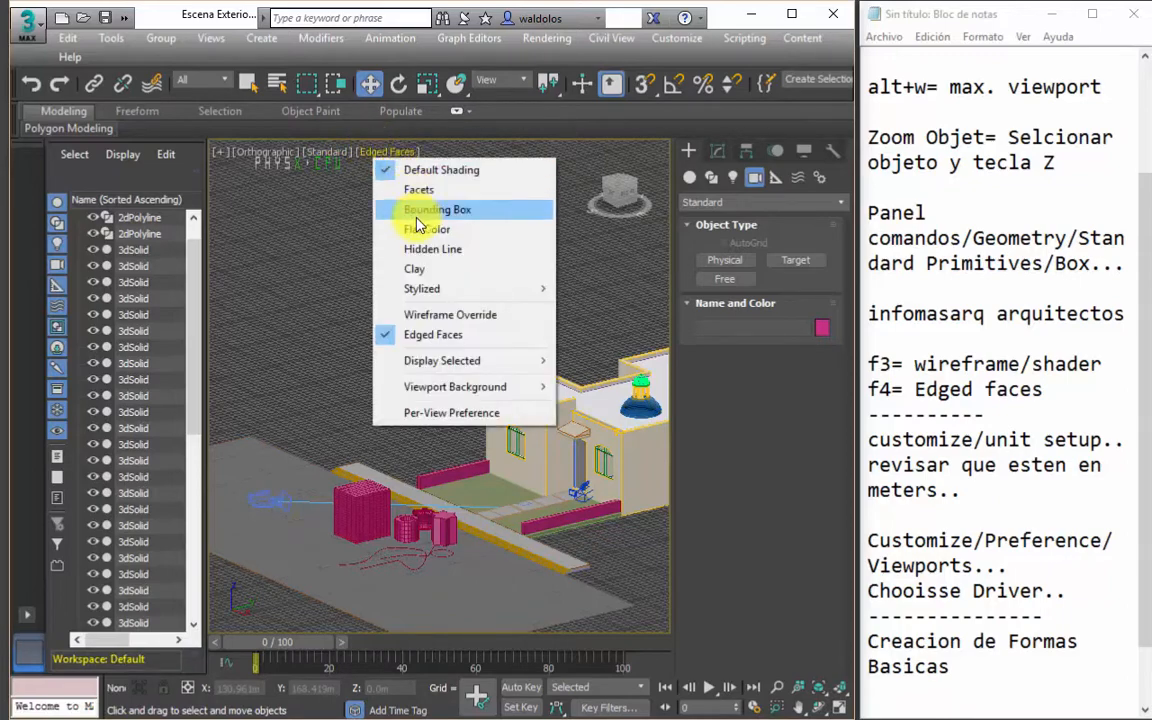
click(449, 316)
Raise the physical camera's target along Z to about 2.122 m and undo the move.
scroll(545, 488, up, 8)
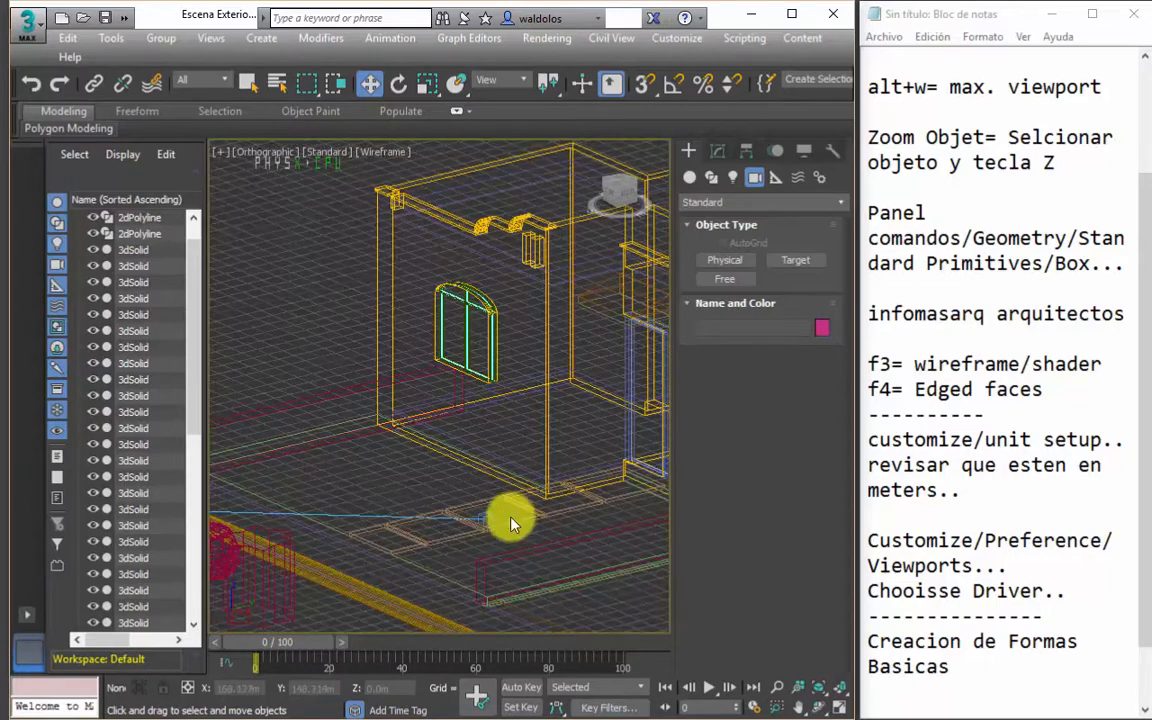
click(465, 498)
scroll(465, 498, down, 2)
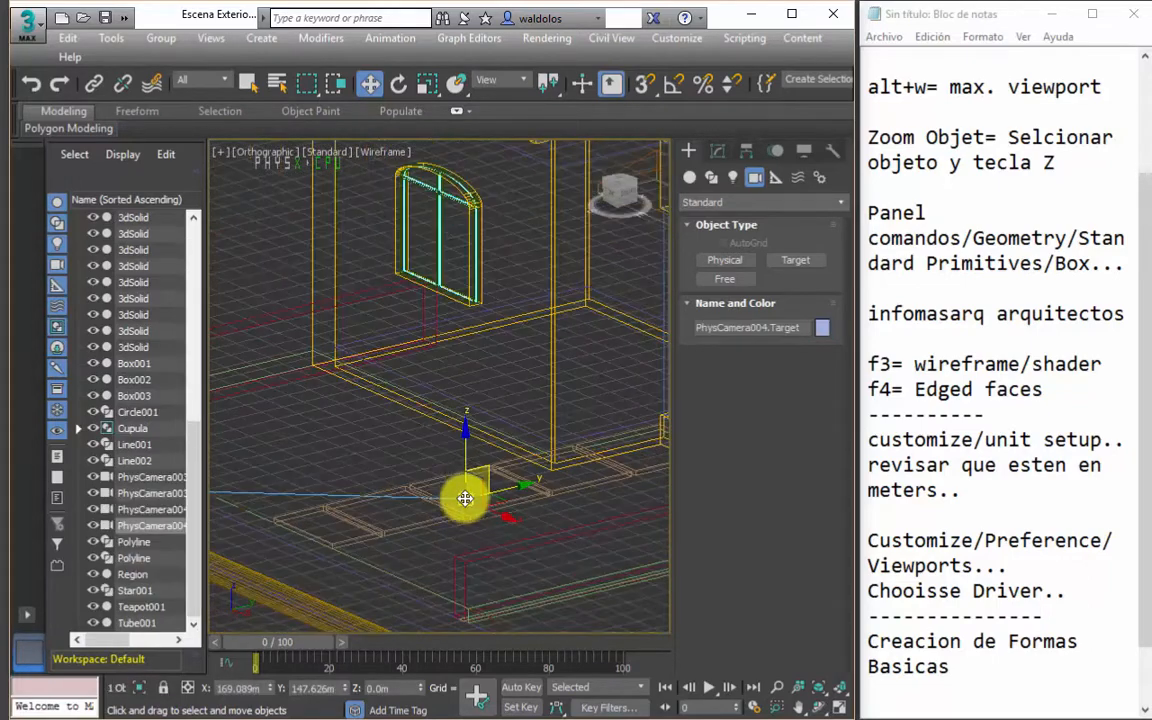
drag(465, 442, 458, 257)
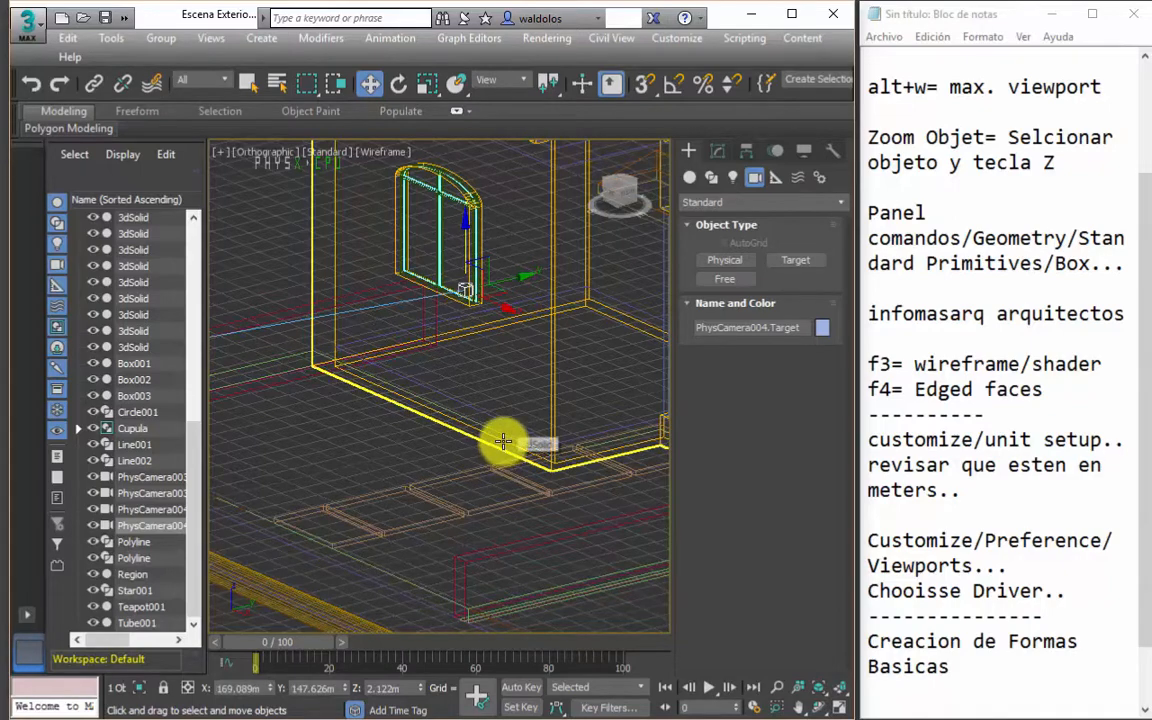
key(ctrl+z)
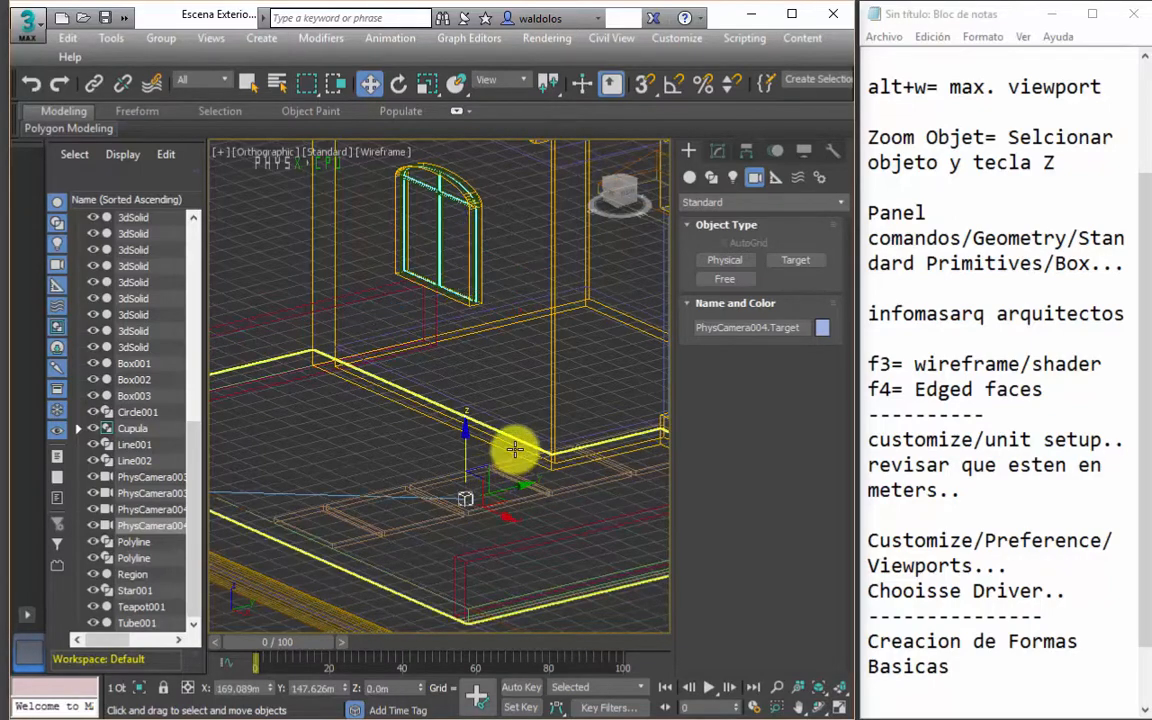
Restrict the selection filter to Cameras, raise the physical camera's target to about Z 1.735 m and deselect it.
scroll(514, 450, down, 3)
click(336, 310)
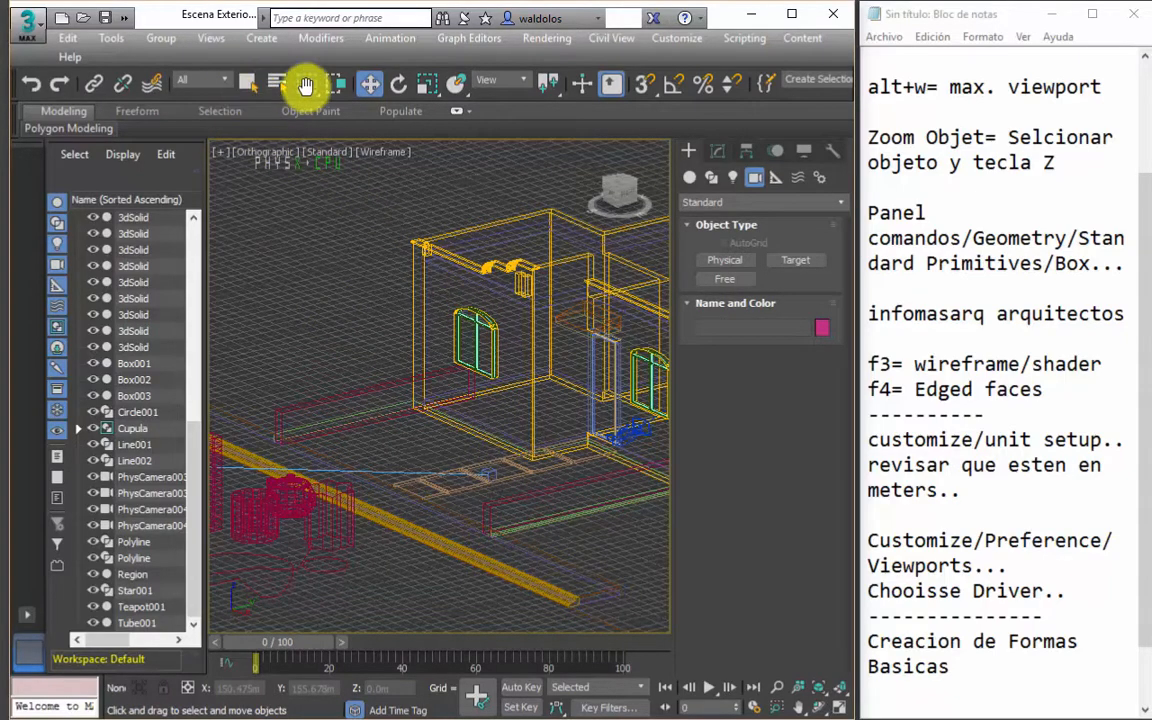
click(224, 80)
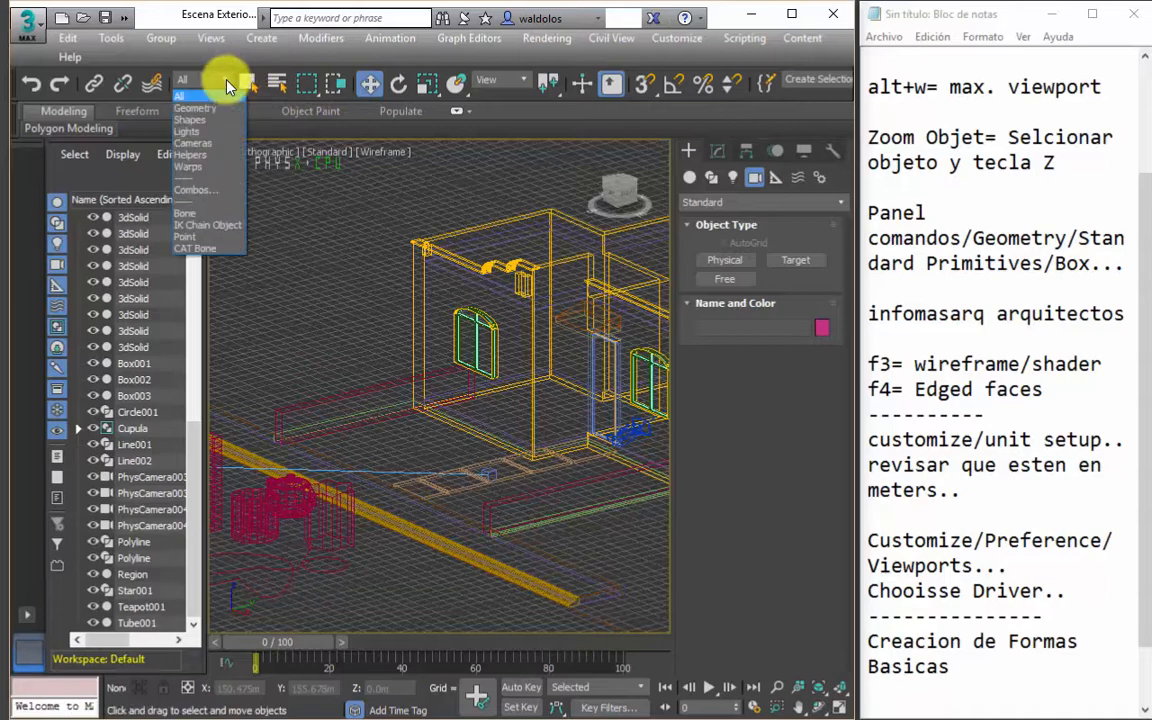
click(202, 144)
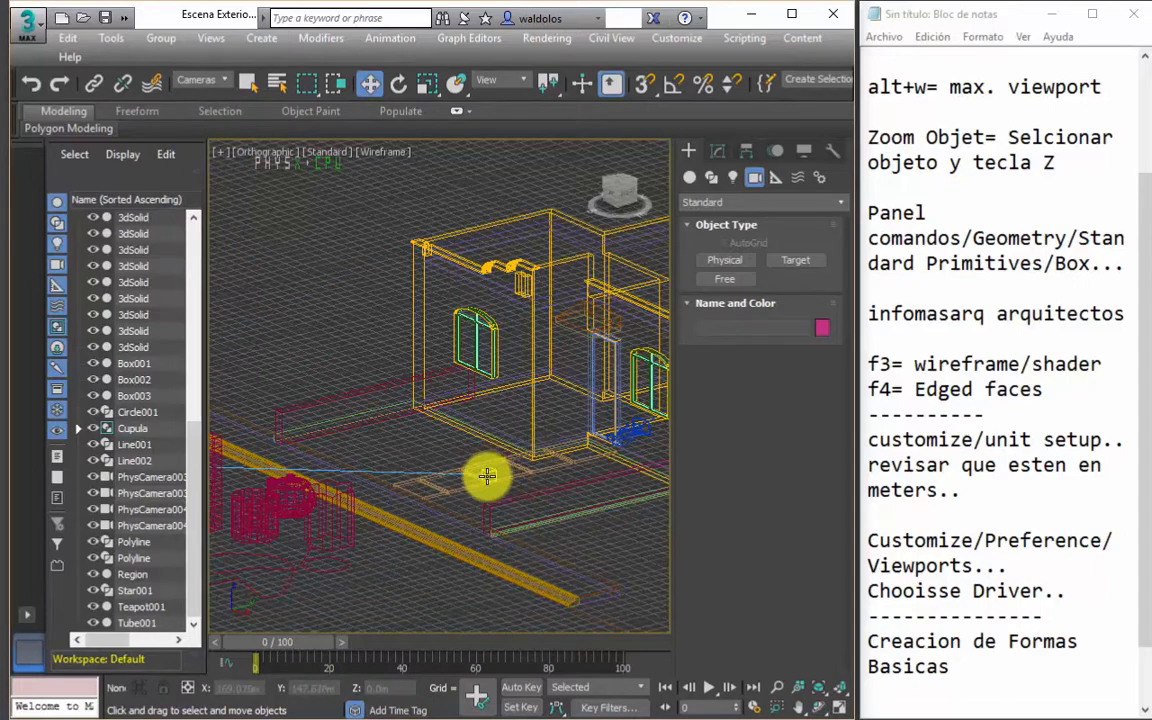
drag(486, 476, 492, 390)
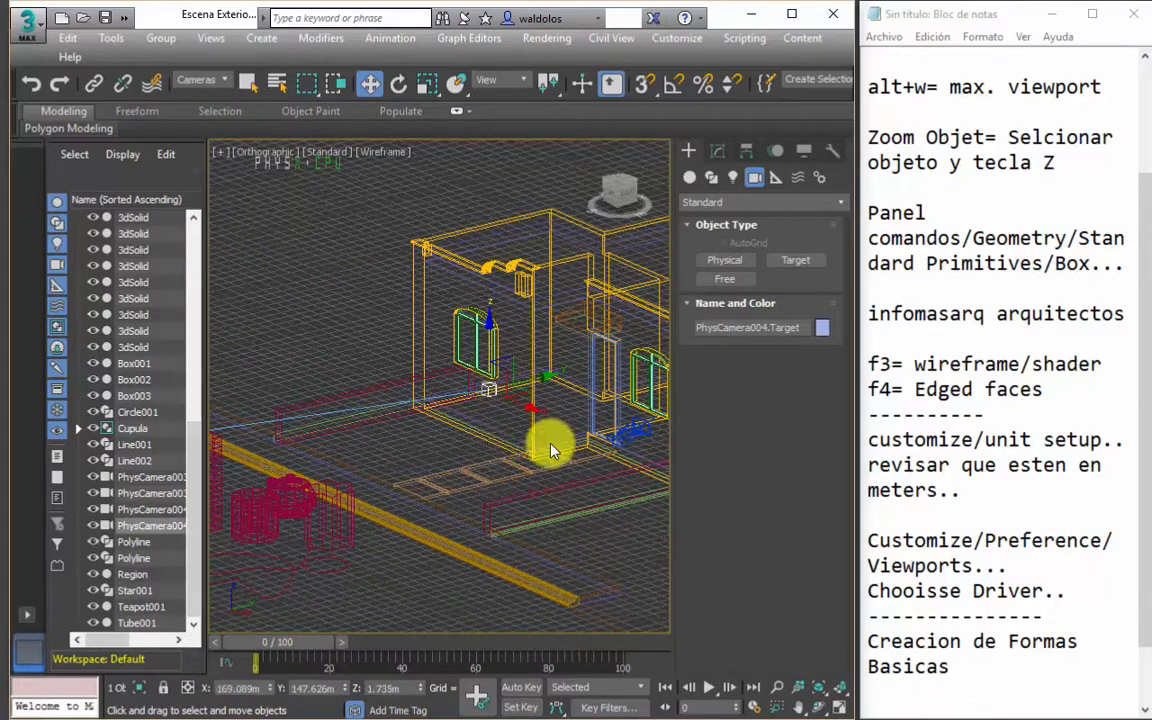
click(556, 467)
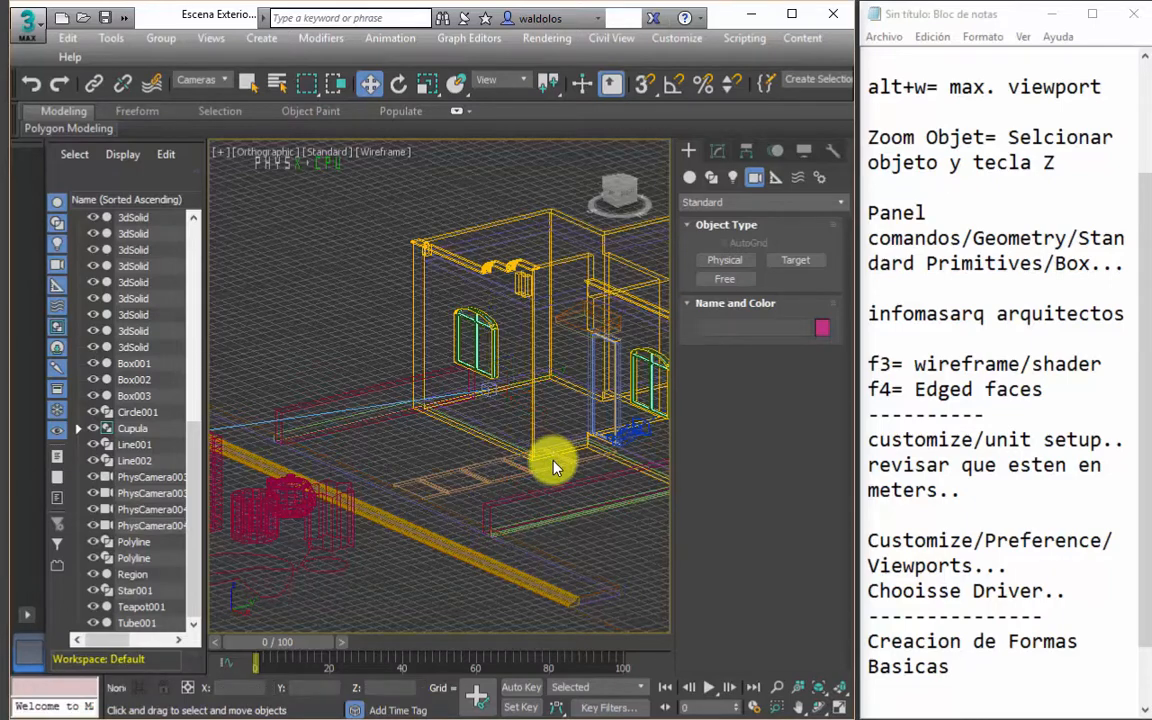
Restrict the selection filter to Shapes and region-select the splines drawn beside the primitives.
alt+middle_drag(558, 458, 515, 535)
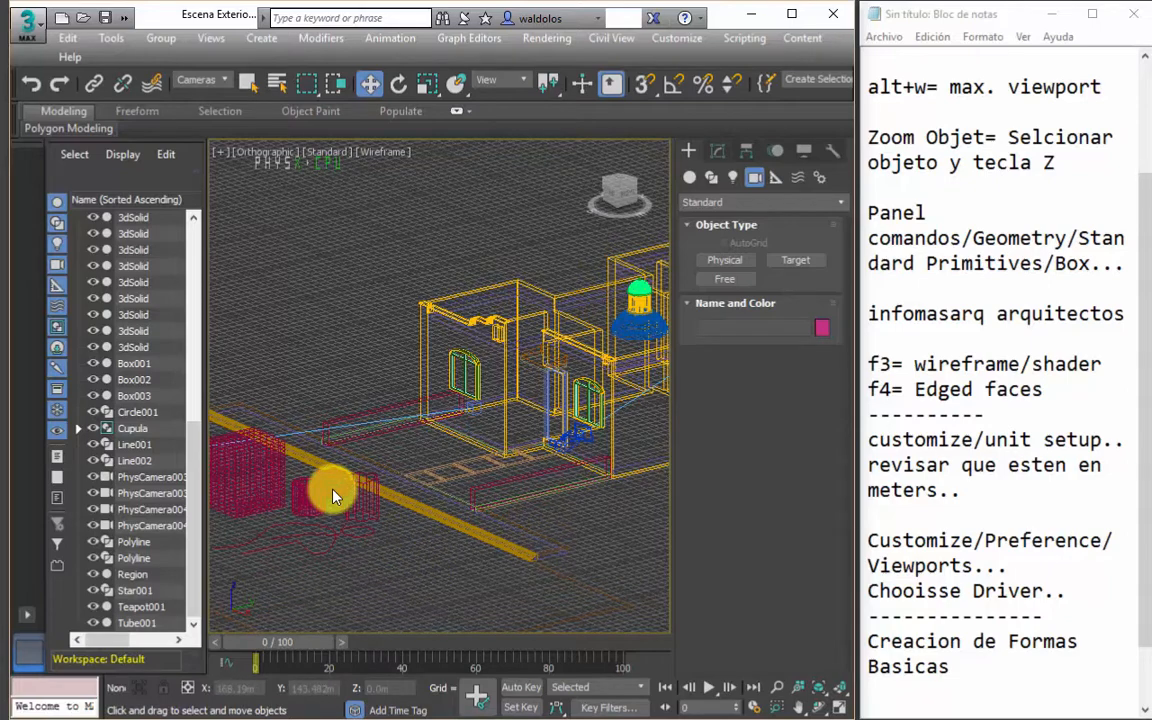
middle_drag(333, 496, 418, 358)
click(214, 80)
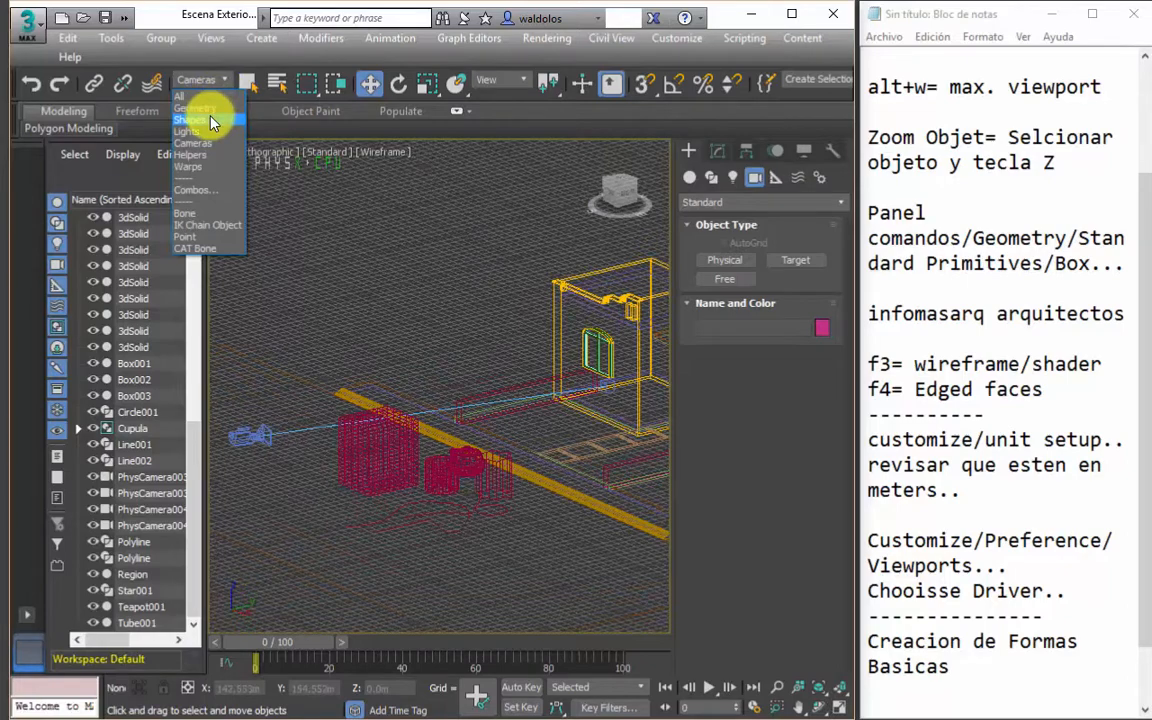
click(208, 120)
drag(283, 545, 600, 470)
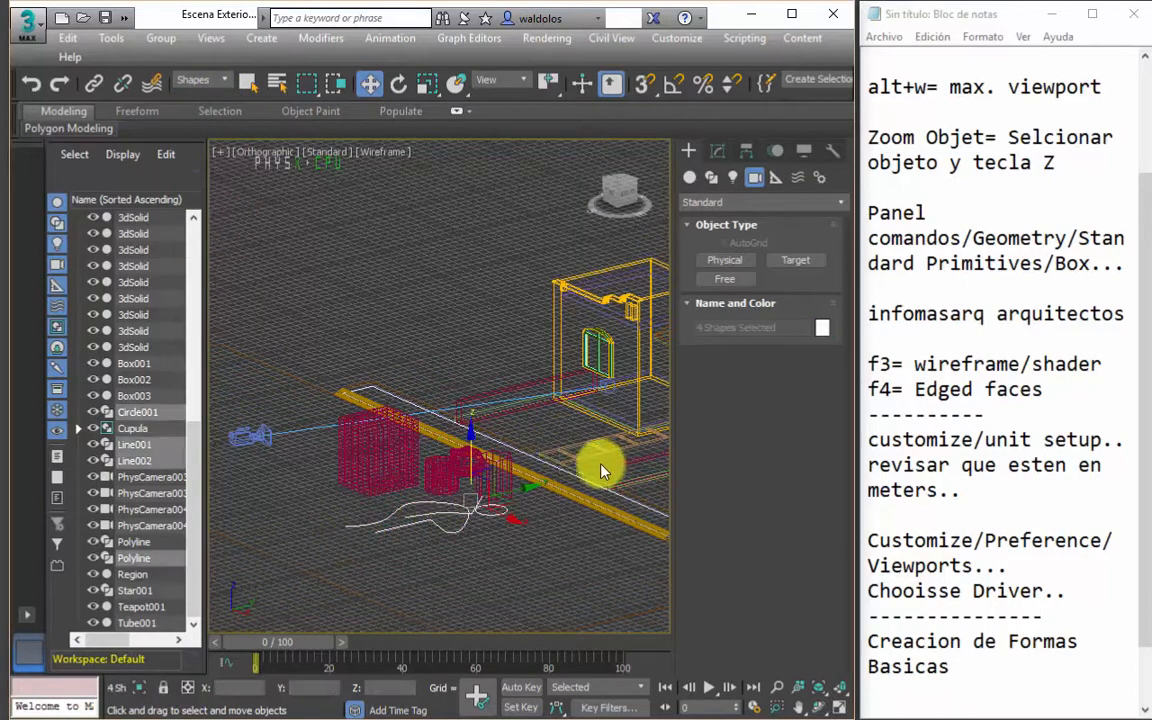
click(601, 472)
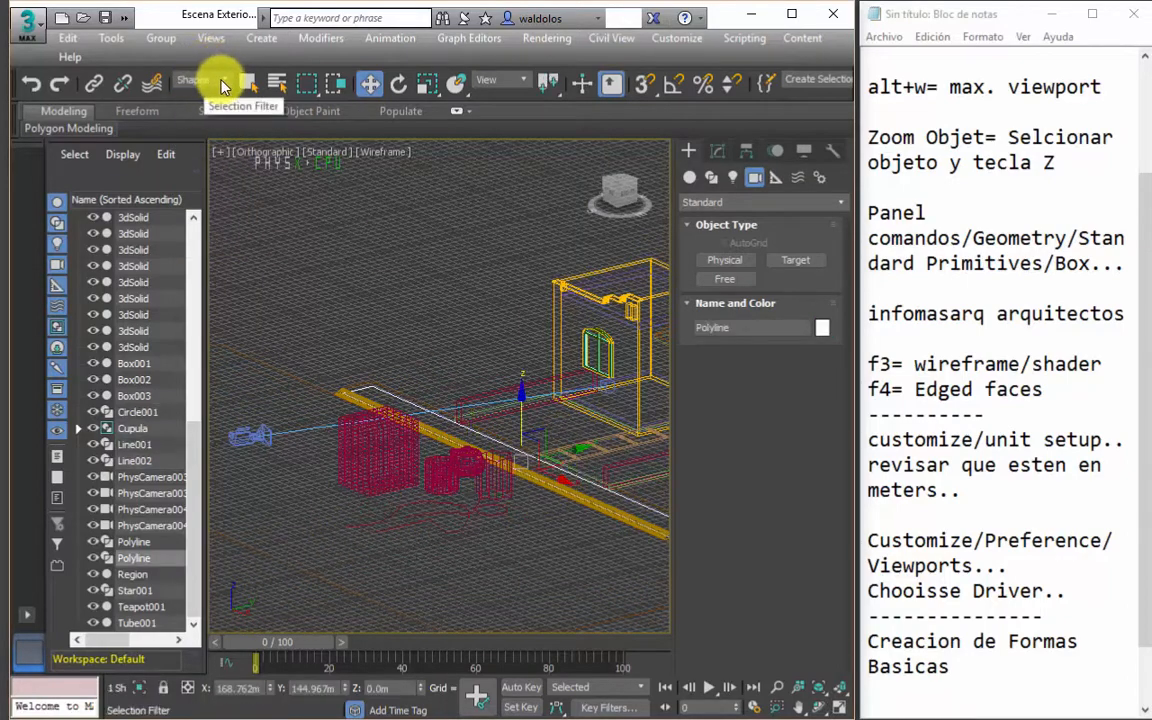
Reset the selection filter to All and clear the selection.
click(214, 81)
click(206, 97)
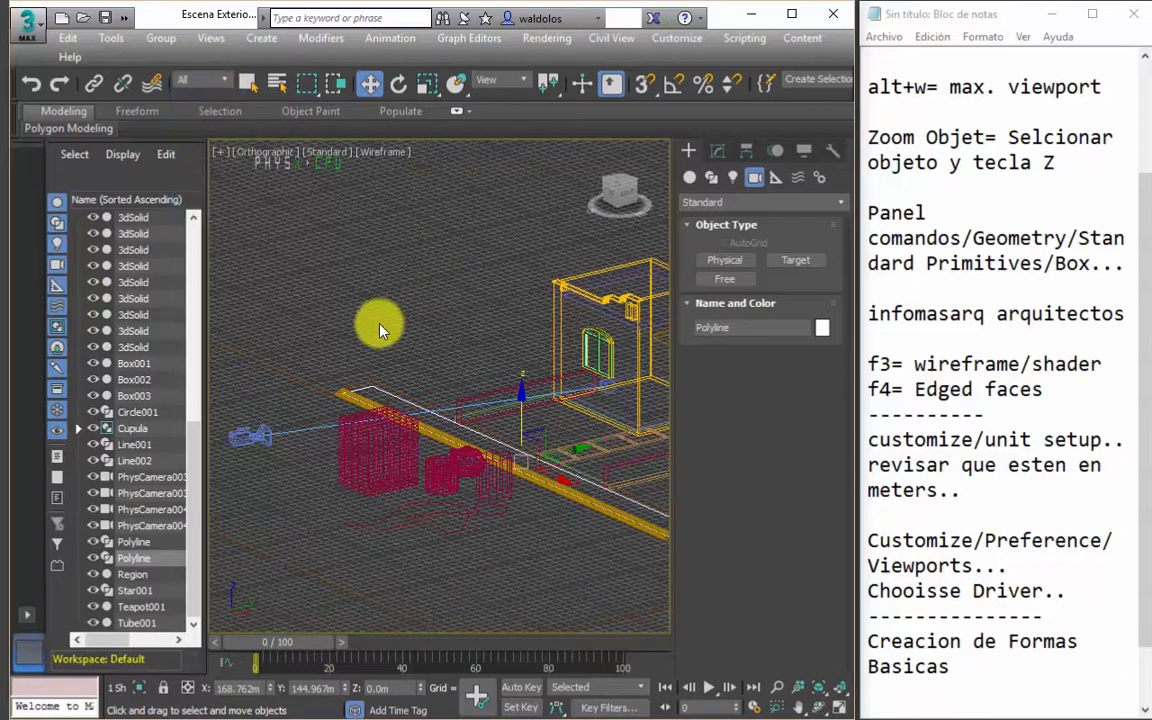
middle_drag(473, 358, 443, 384)
click(388, 341)
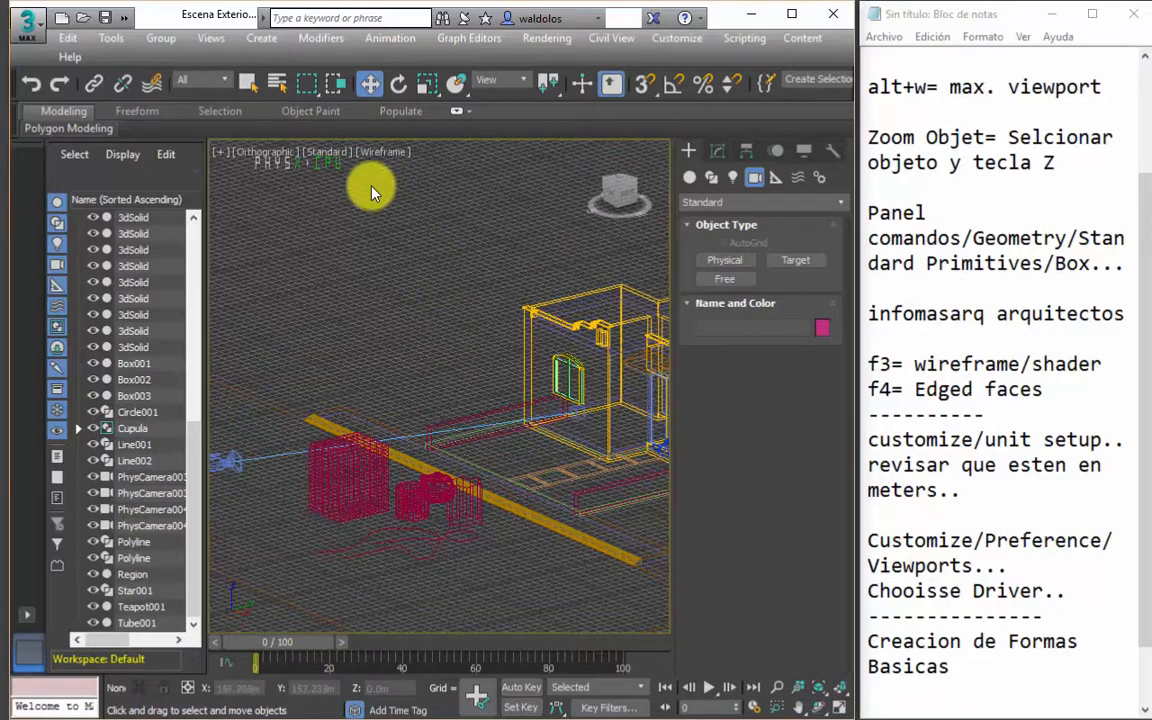
Look through PhysCamera004, display the view shaded with edged faces and reframe it on the house.
click(266, 152)
mouse_move(442, 172)
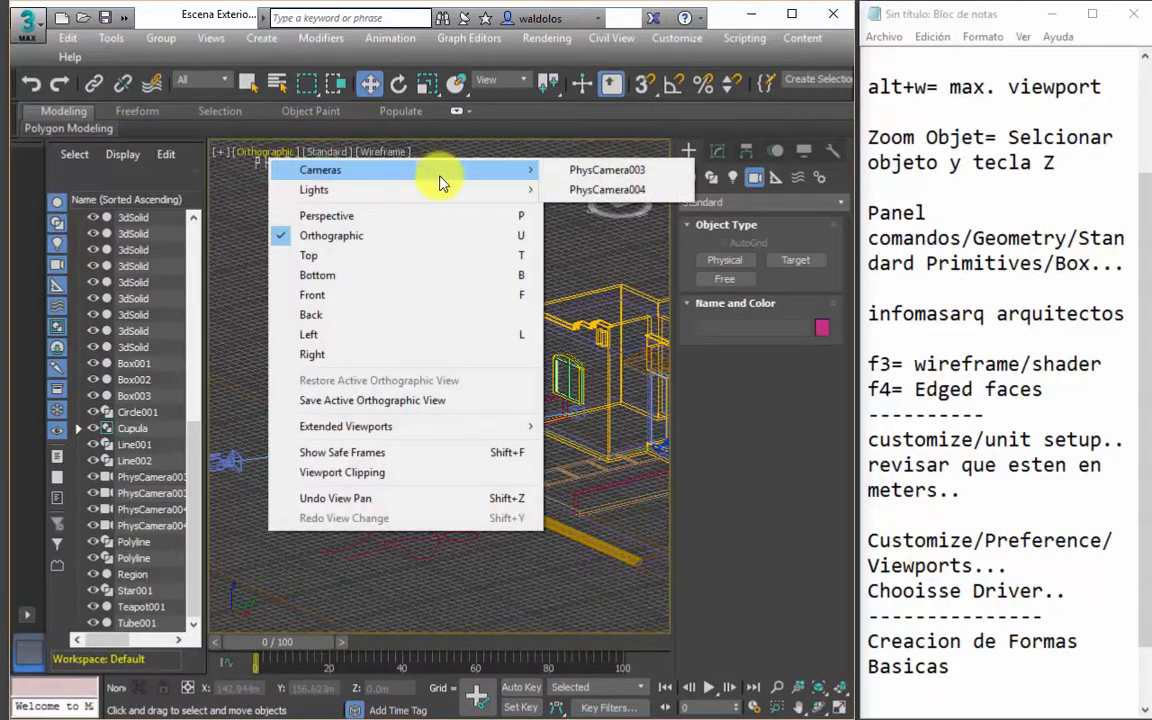
click(630, 189)
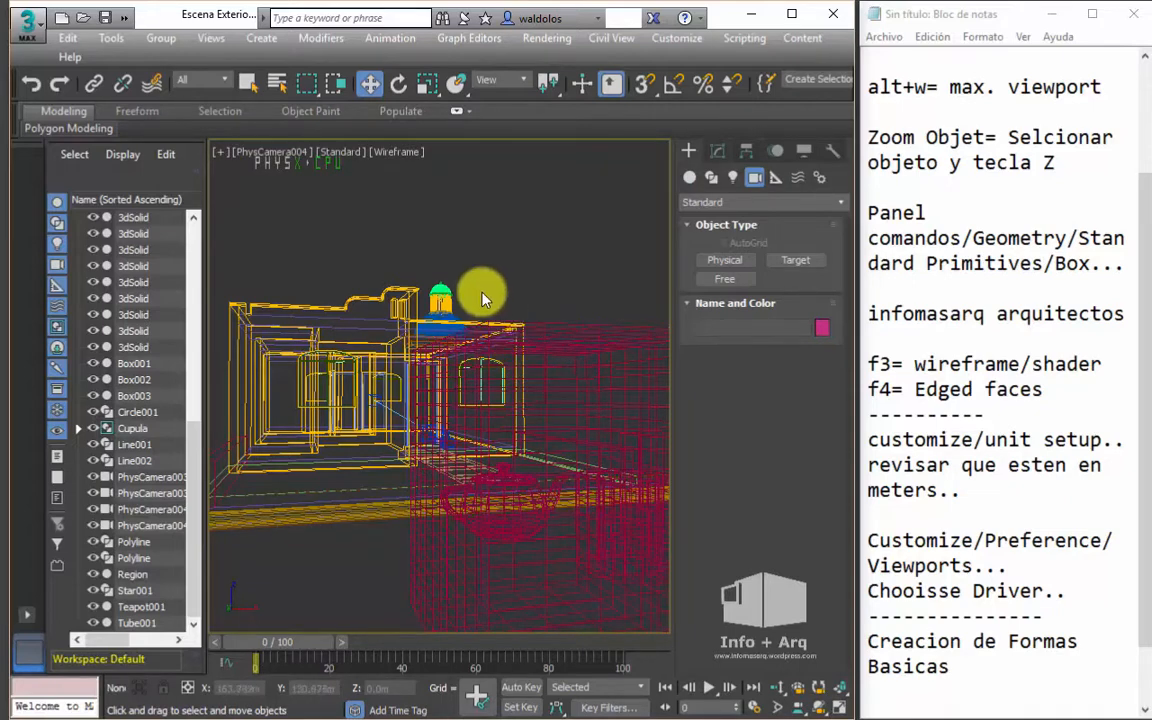
key(F3)
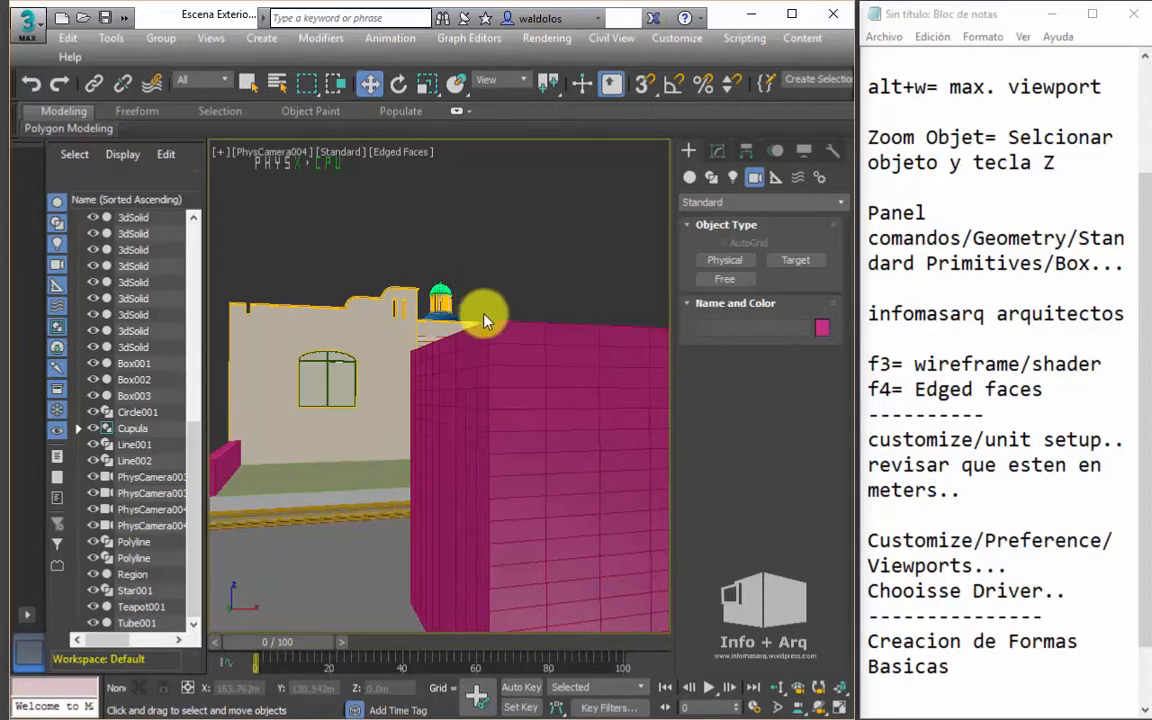
key(z)
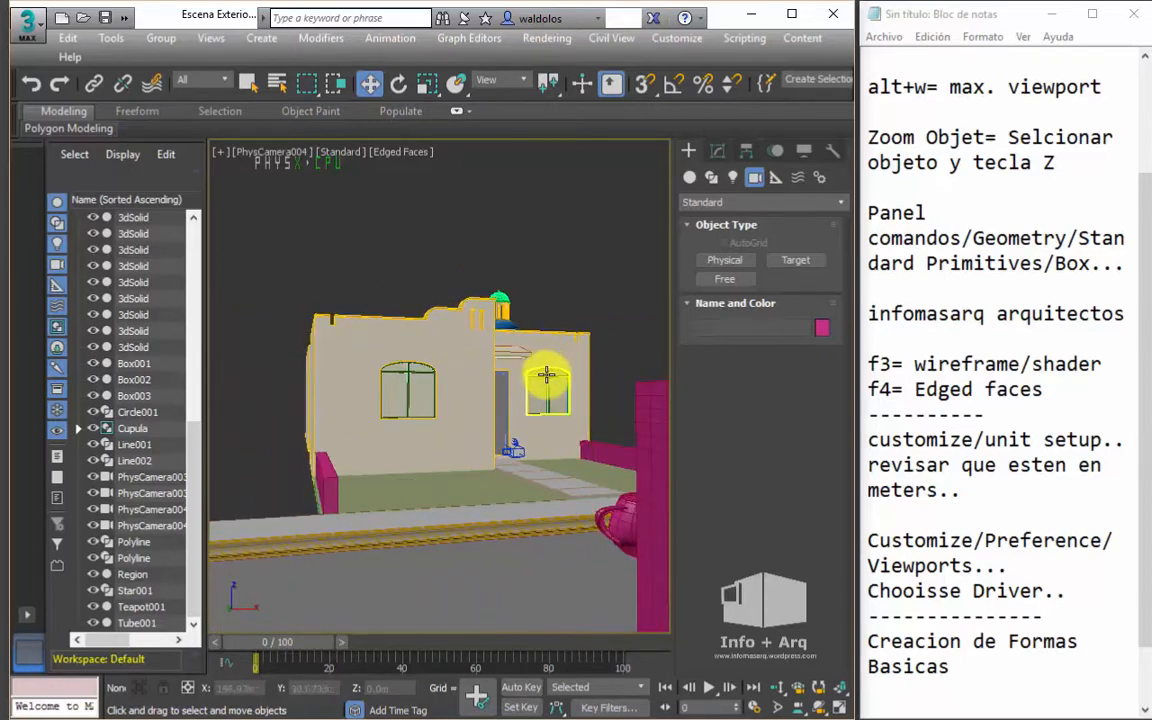
Switch the viewport back to Perspective with an elevated overview of the whole scene.
key(p)
scroll(534, 388, down, 5)
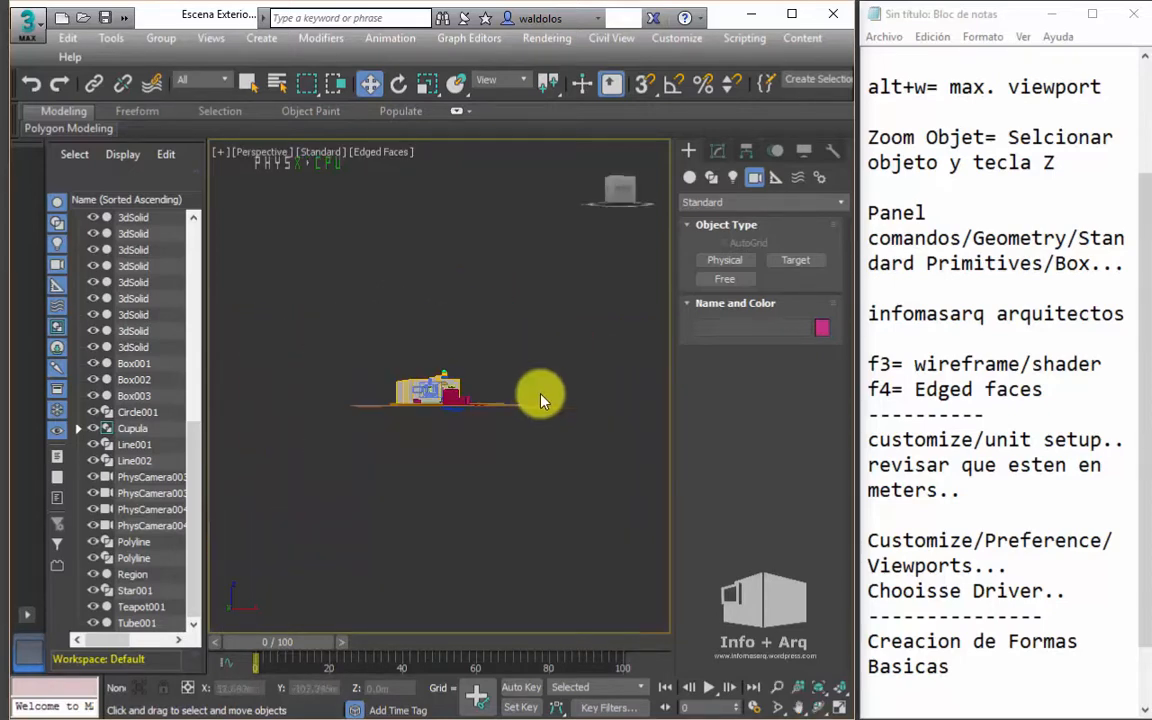
alt+middle_drag(537, 391, 458, 490)
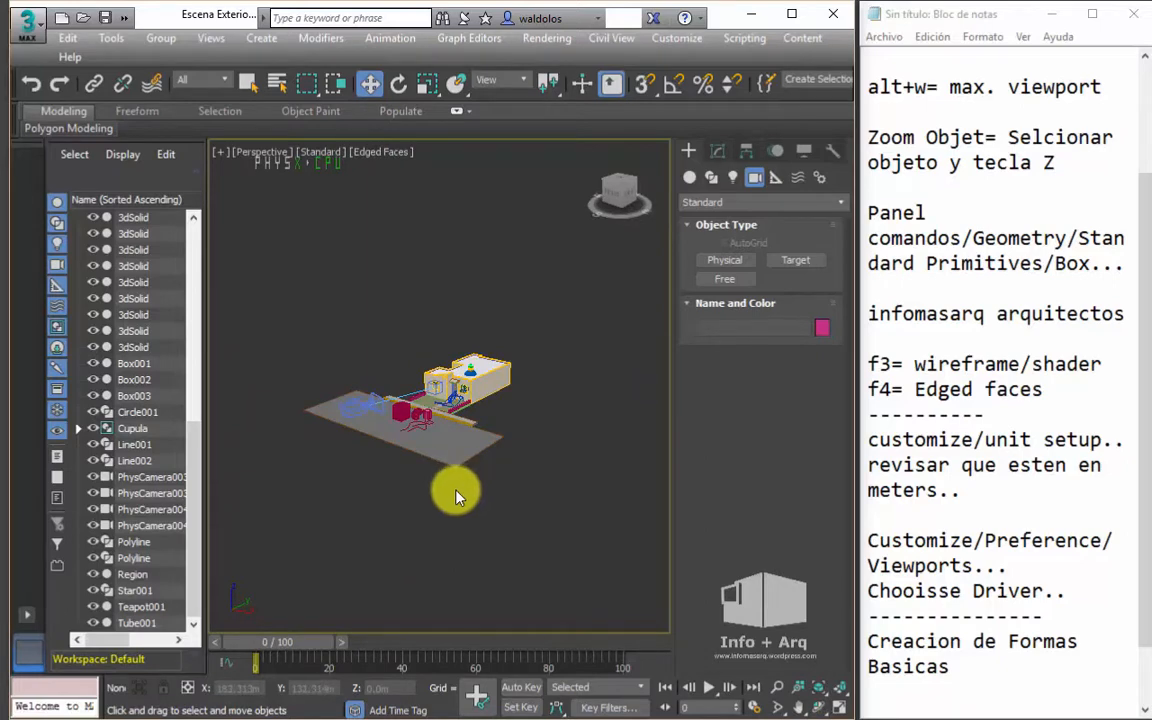
Look through PhysCamera003 and return to a Perspective view close to the primitives and the house.
key(c)
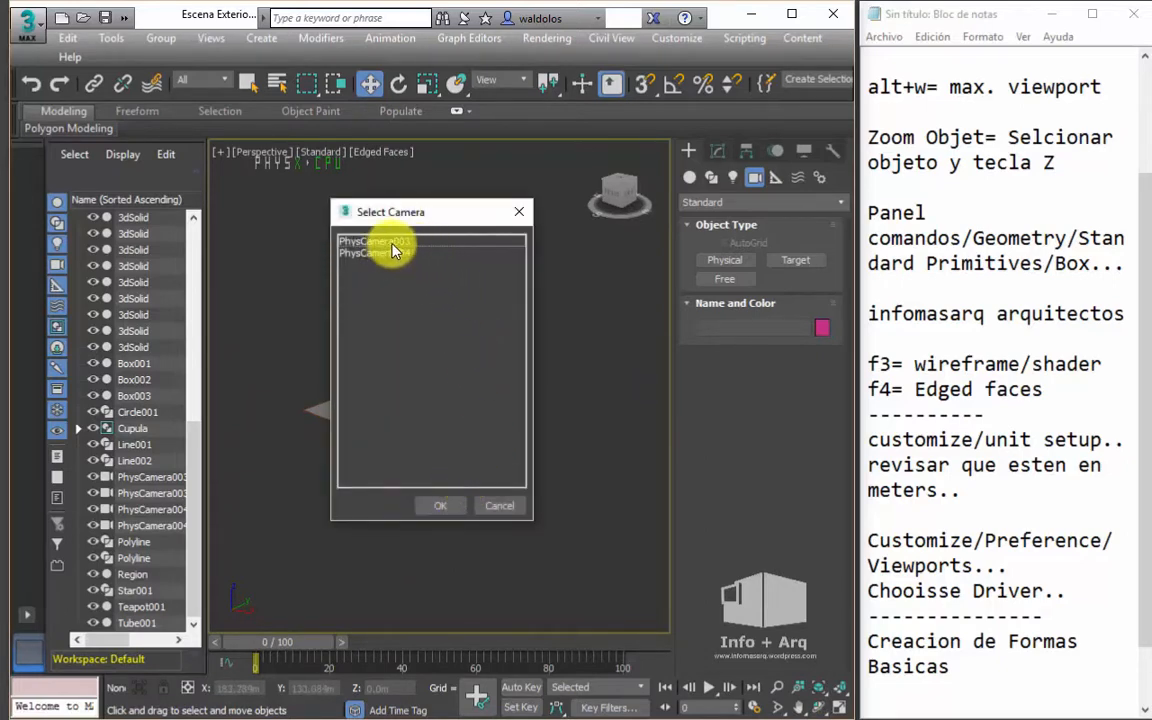
double_click(397, 242)
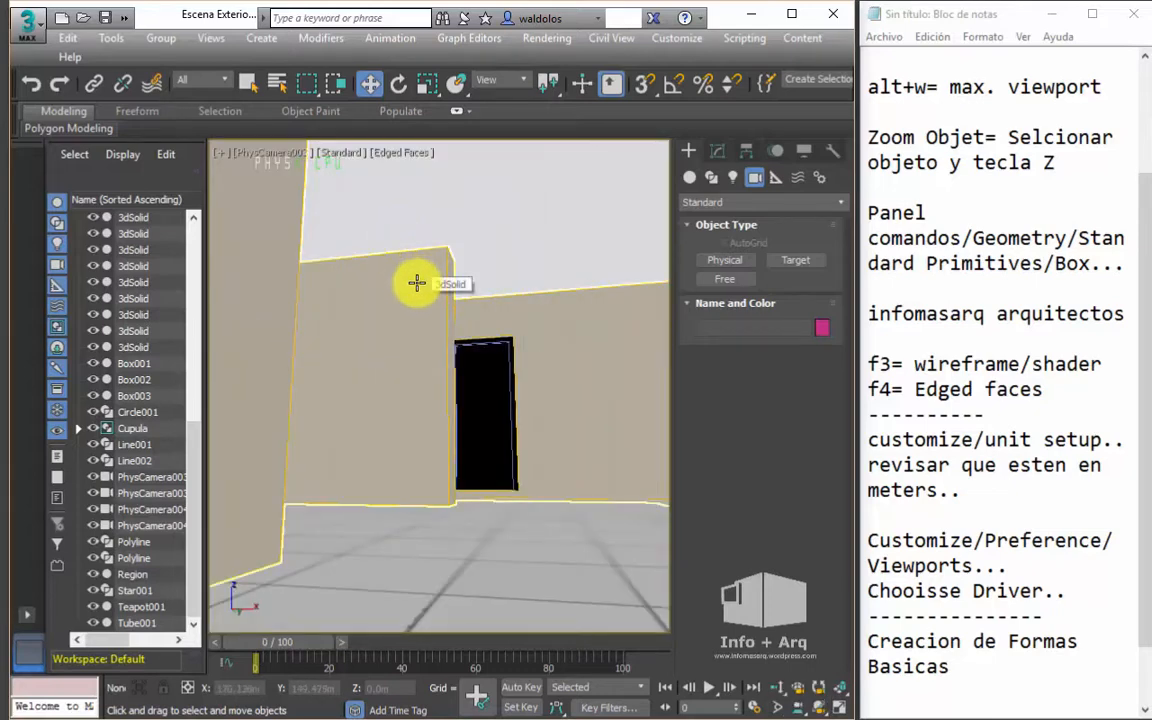
key(p)
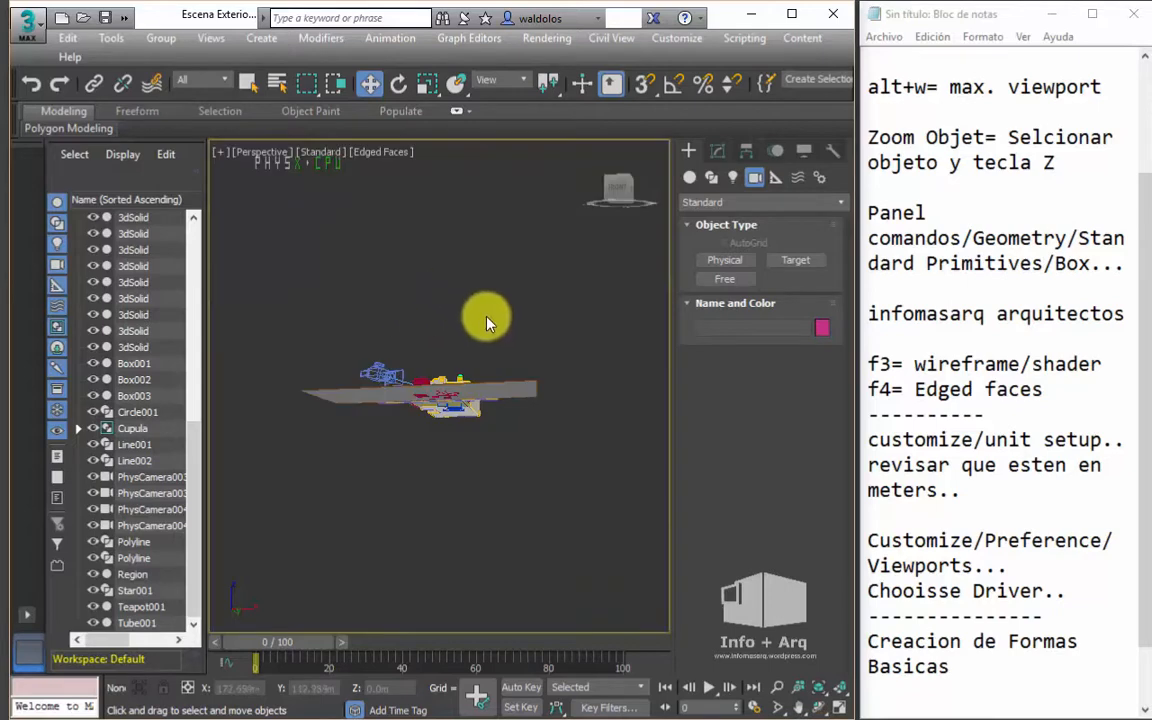
scroll(425, 390, up, 10)
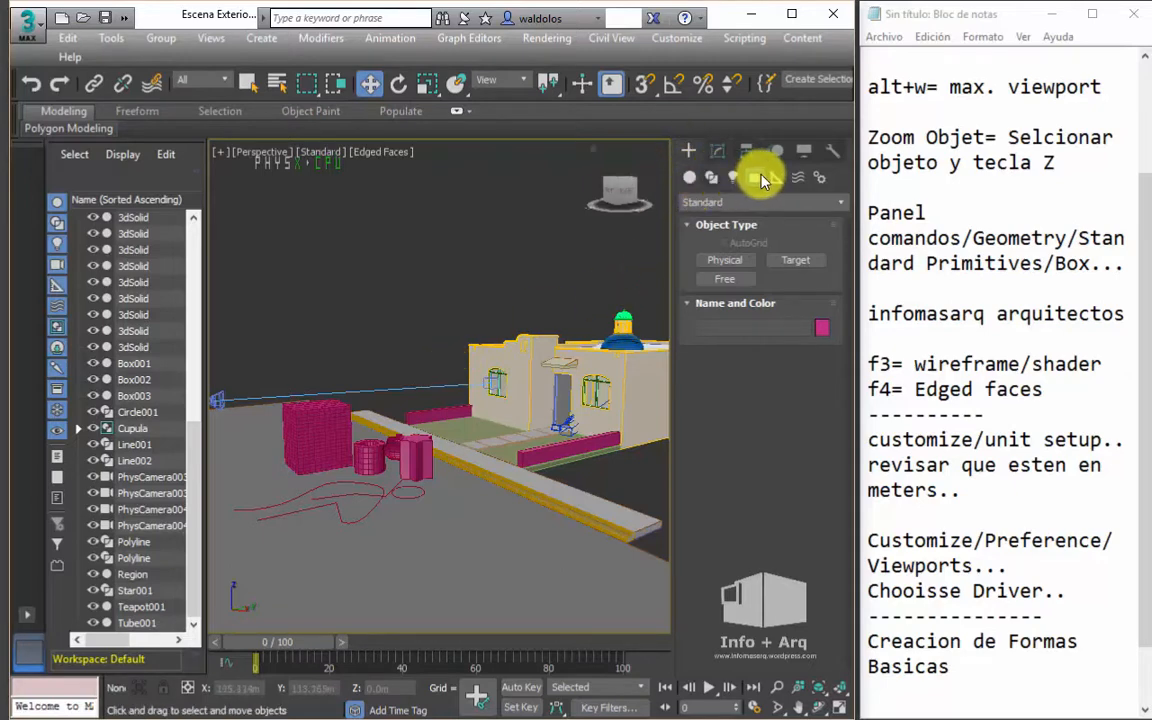
click(688, 177)
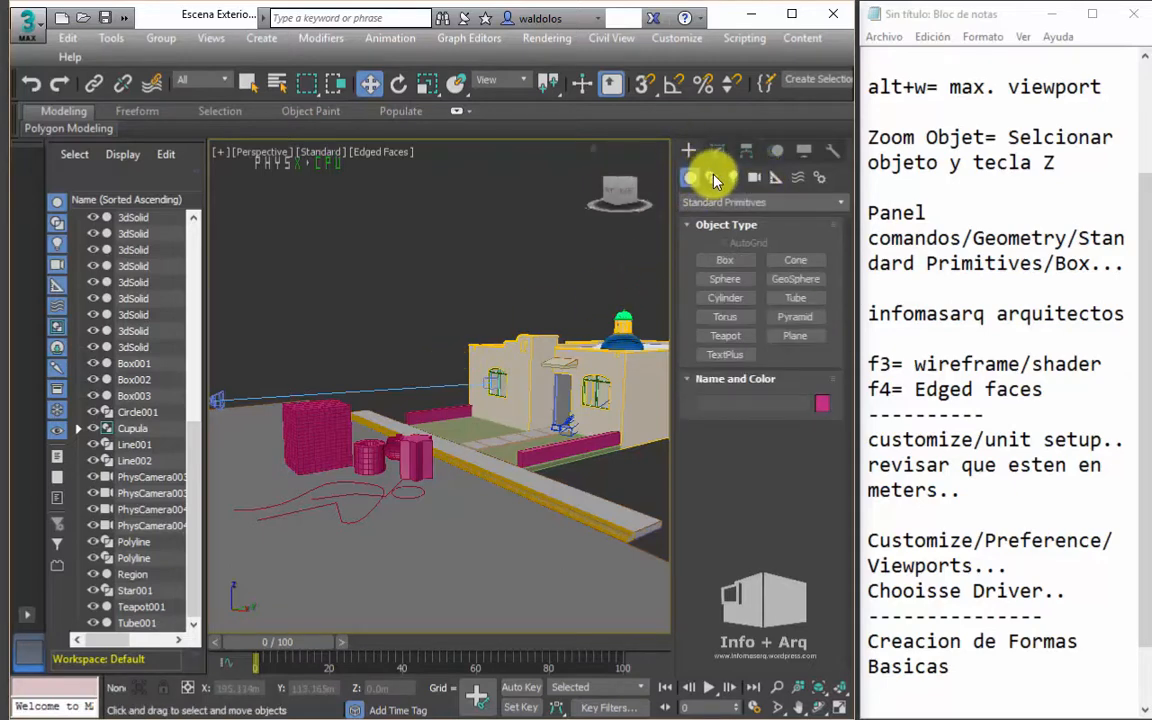
click(711, 177)
click(754, 179)
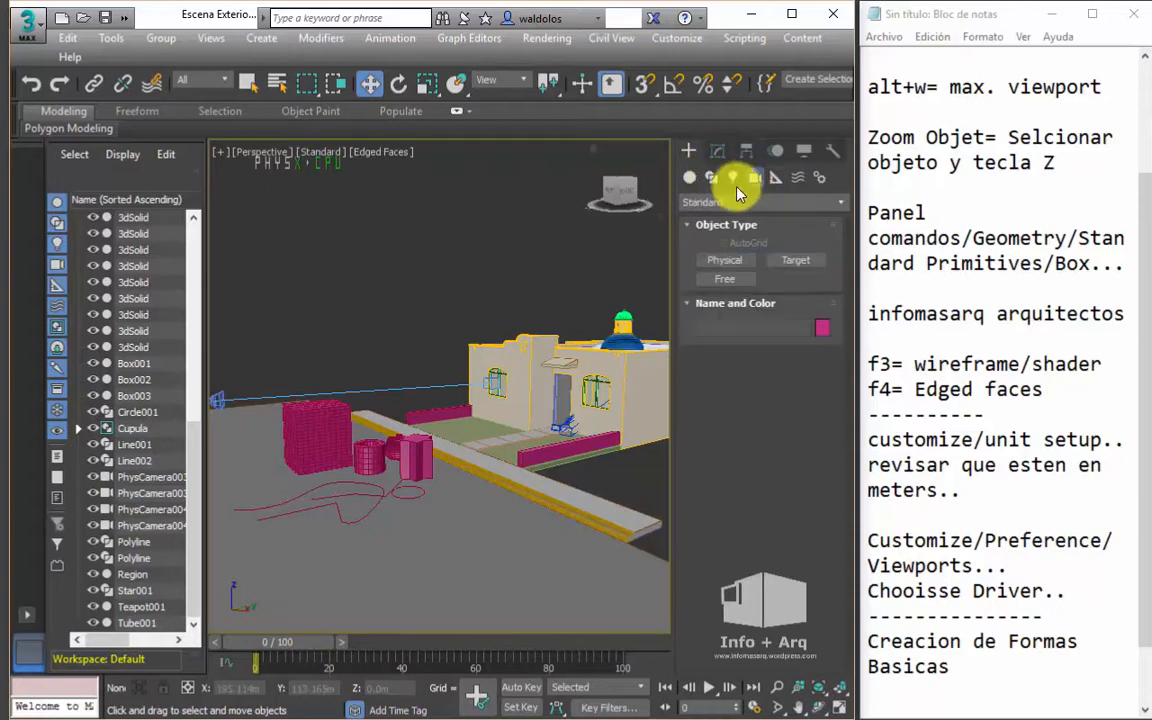
alt+middle_drag(368, 332, 333, 308)
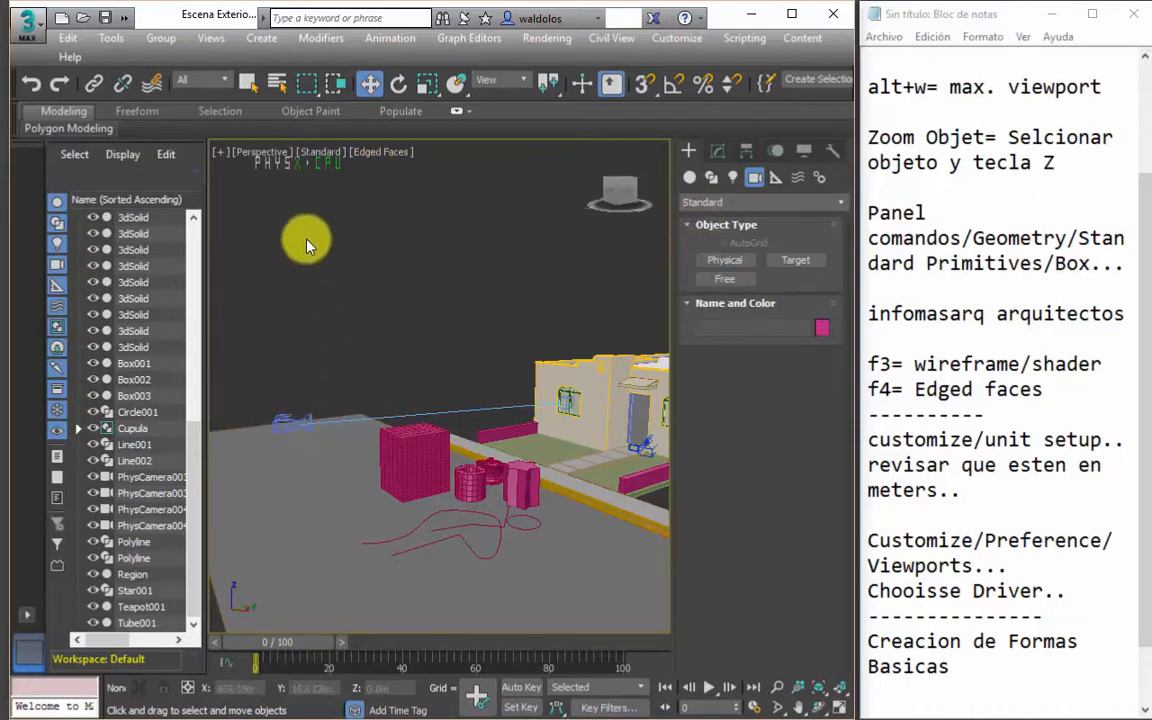
click(222, 82)
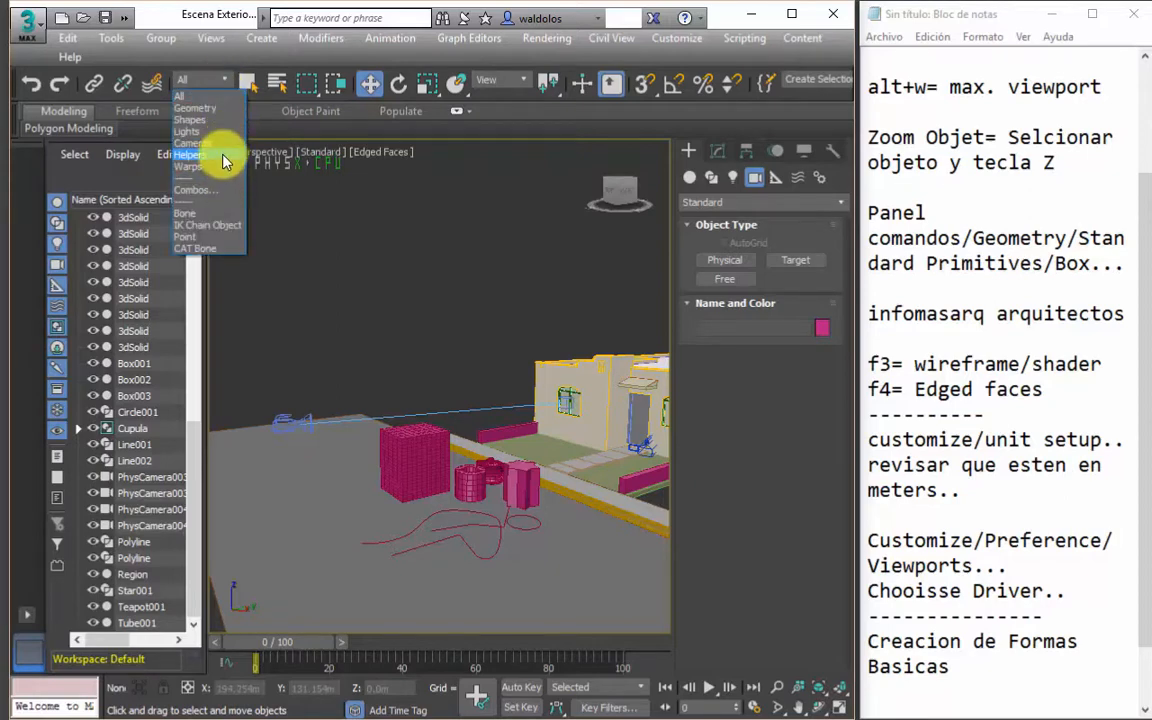
click(431, 268)
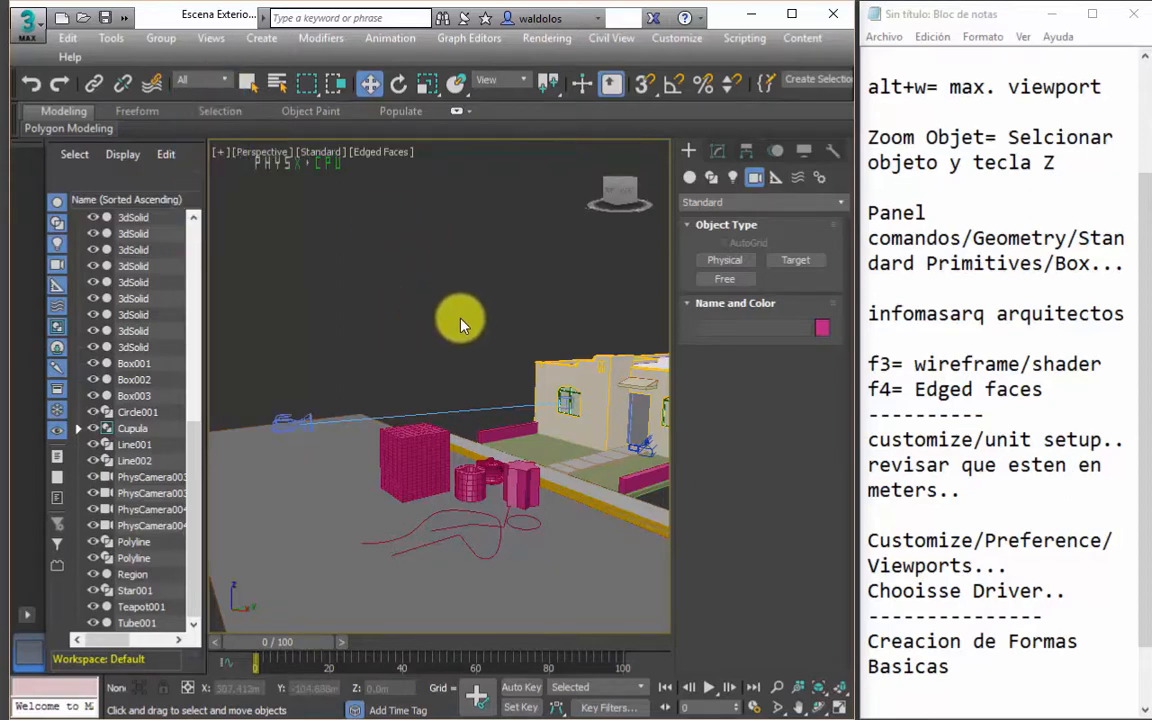
Open the list of scene cameras for choosing a camera view.
key(c)
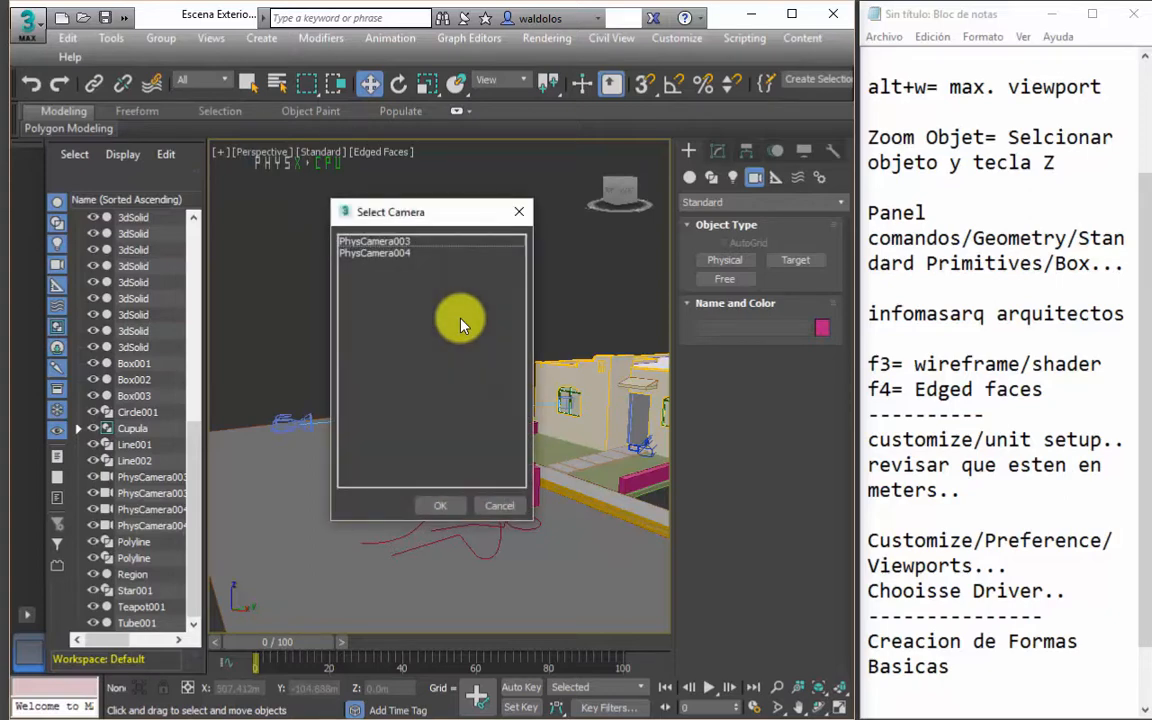